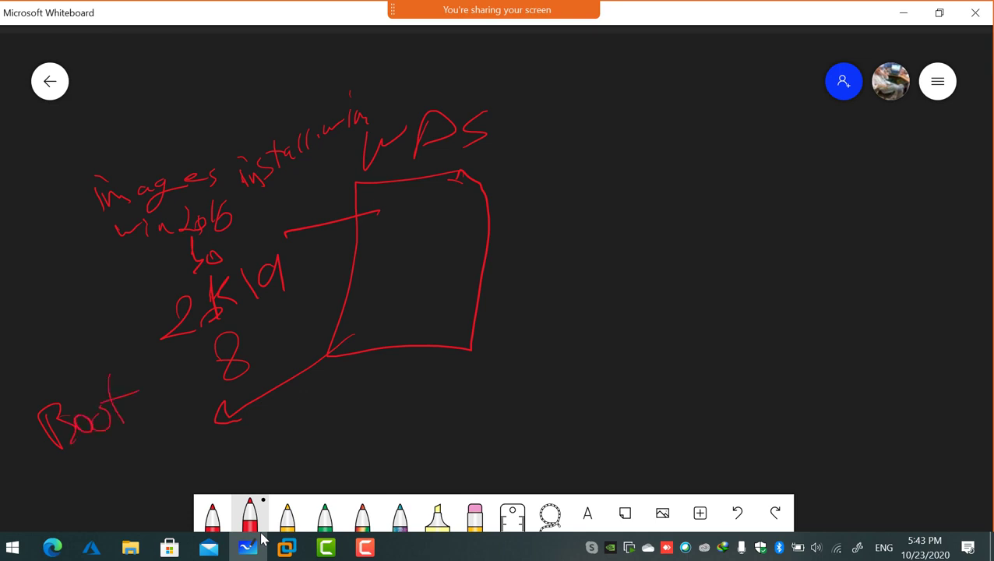
Switch from the Whiteboard sketch back to the DC01 virtual machine window.
{"action": "left_click", "coordinate": [286, 547]}
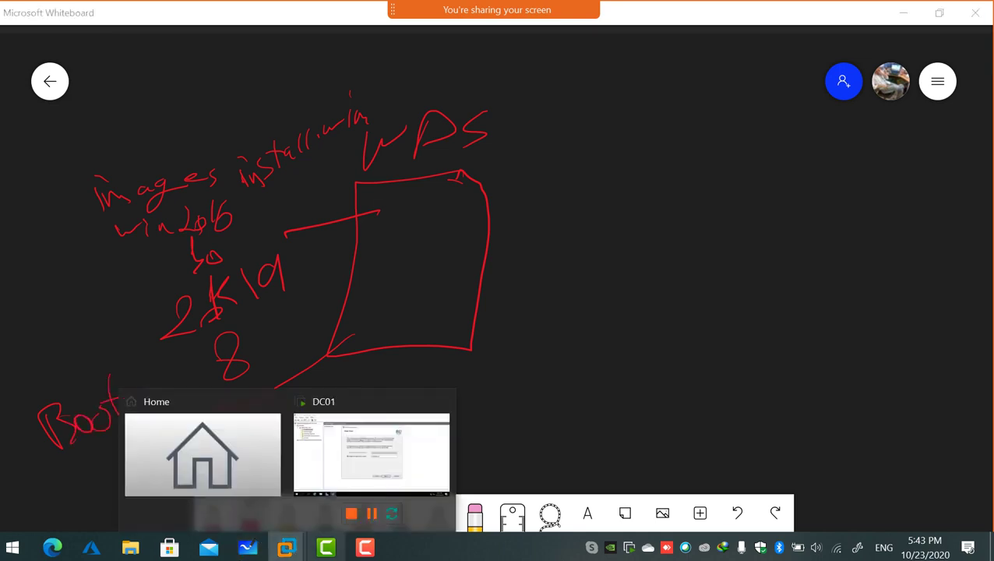
{"action": "left_click", "coordinate": [343, 489]}
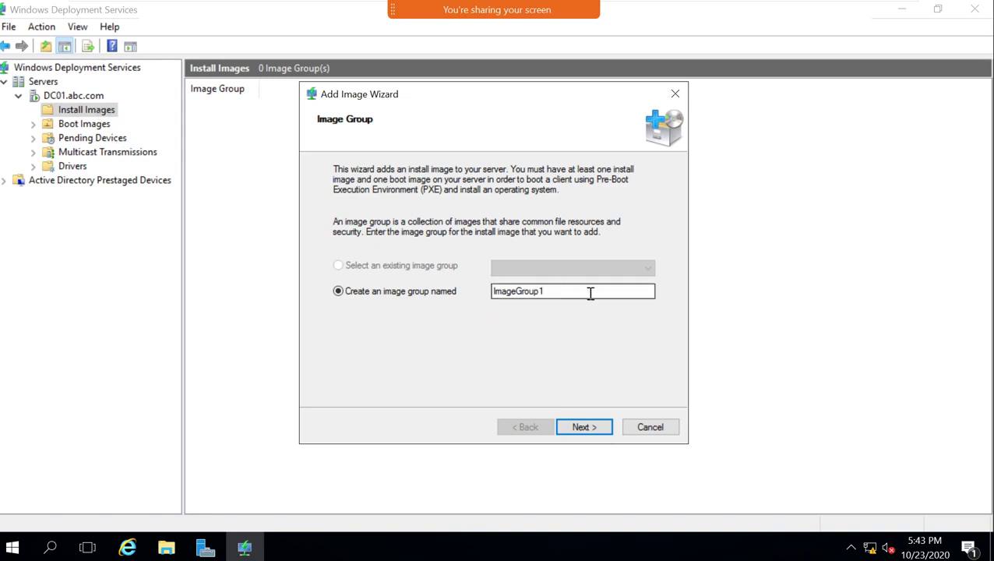
Cancel the pending Add Image Wizard and create the install image group Windows_2016.
{"action": "left_click", "coordinate": [635, 432]}
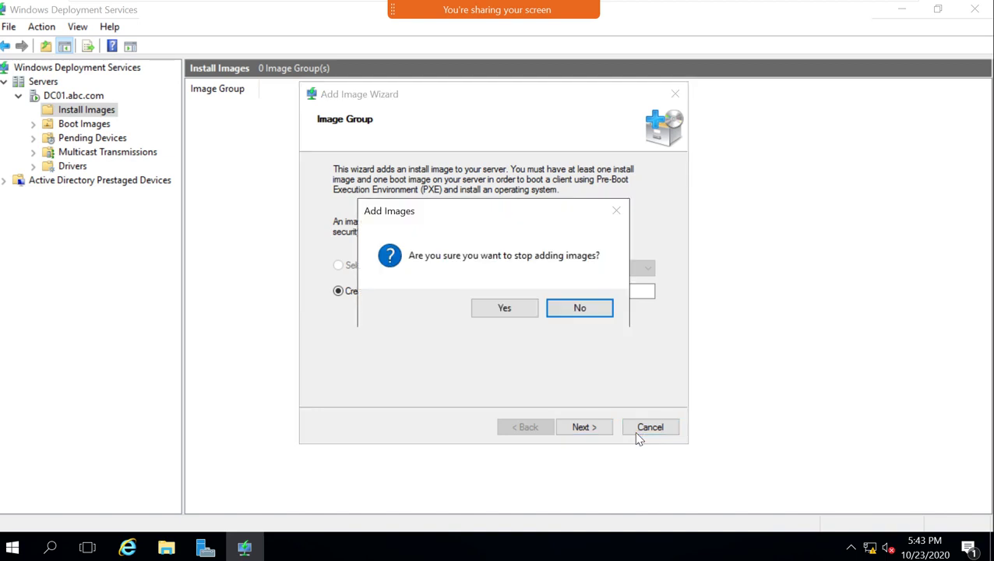
{"action": "left_click", "coordinate": [503, 308]}
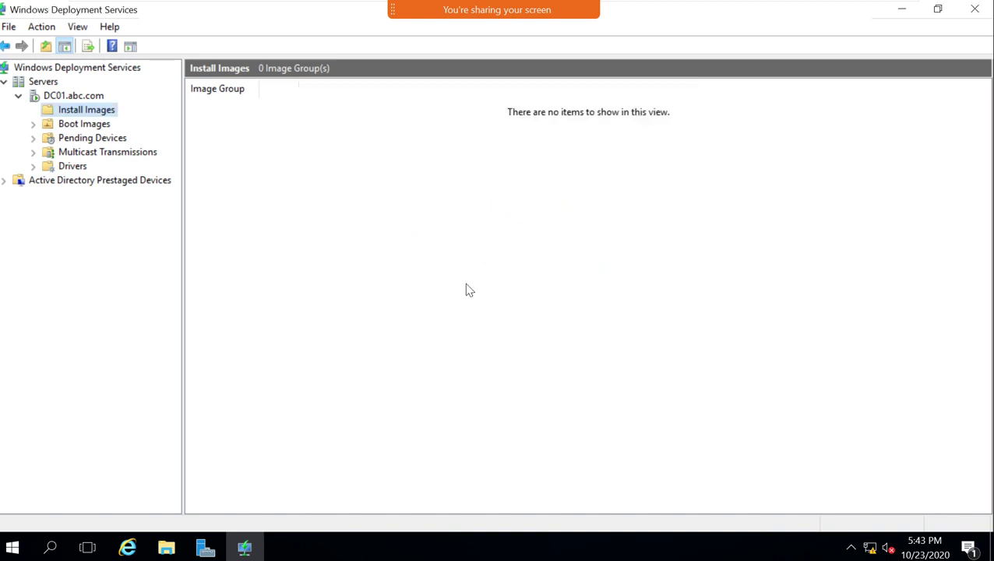
{"action": "right_click", "coordinate": [89, 114]}
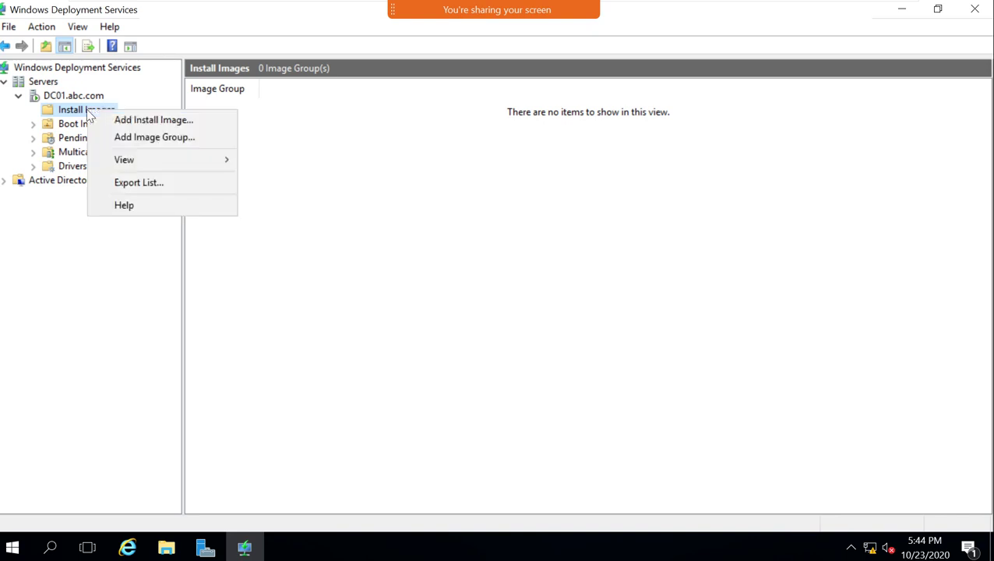
{"action": "left_click", "coordinate": [121, 137]}
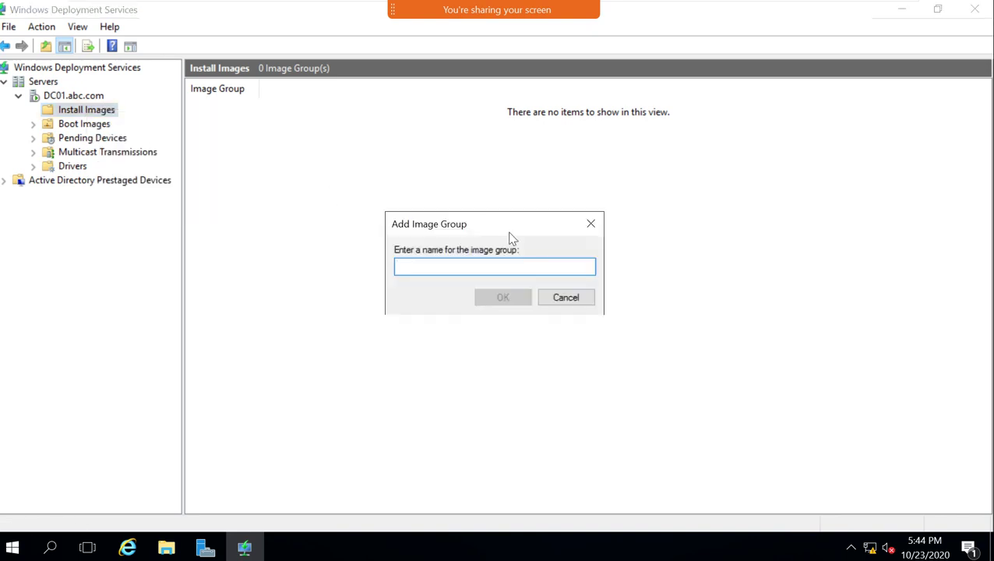
{"action": "type", "text": "Windo"}
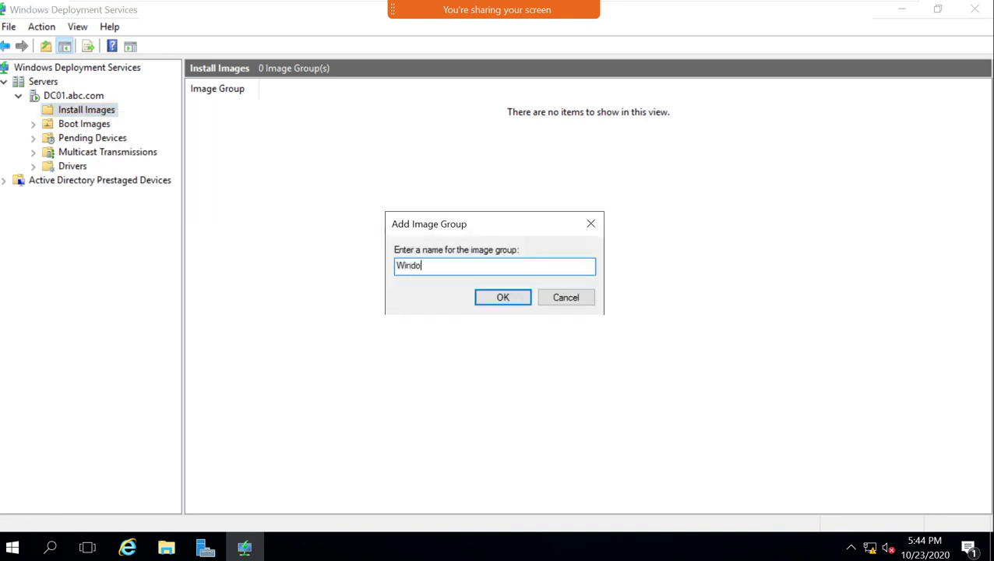
{"action": "type", "text": "ws_2016"}
{"action": "key", "text": "BackSpace"}
{"action": "key", "text": "BackSpace"}
{"action": "type", "text": "6"}
{"action": "left_click", "coordinate": [504, 307]}
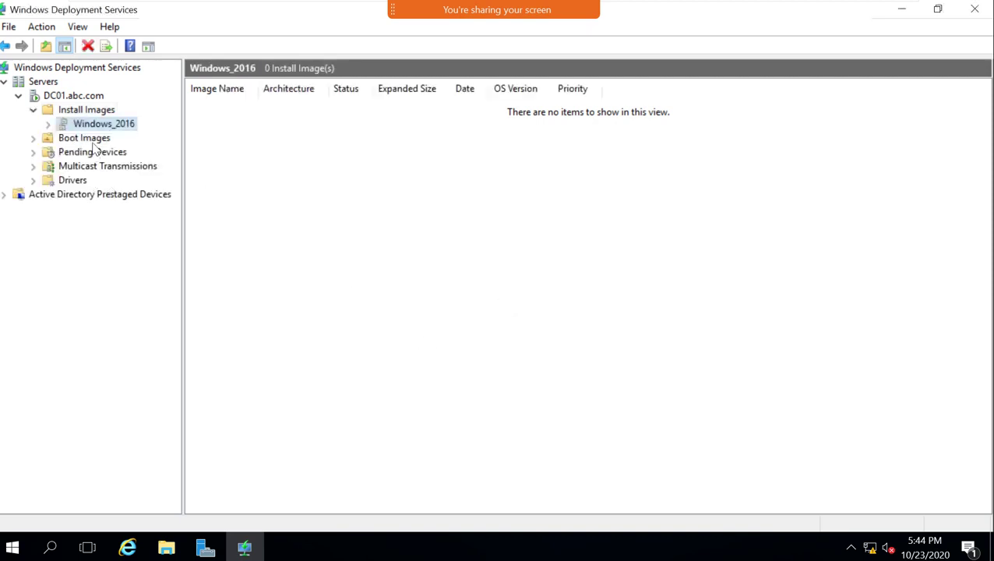
Start Add Install Image on Windows_2016, then cancel and confirm stopping it.
{"action": "right_click", "coordinate": [109, 125]}
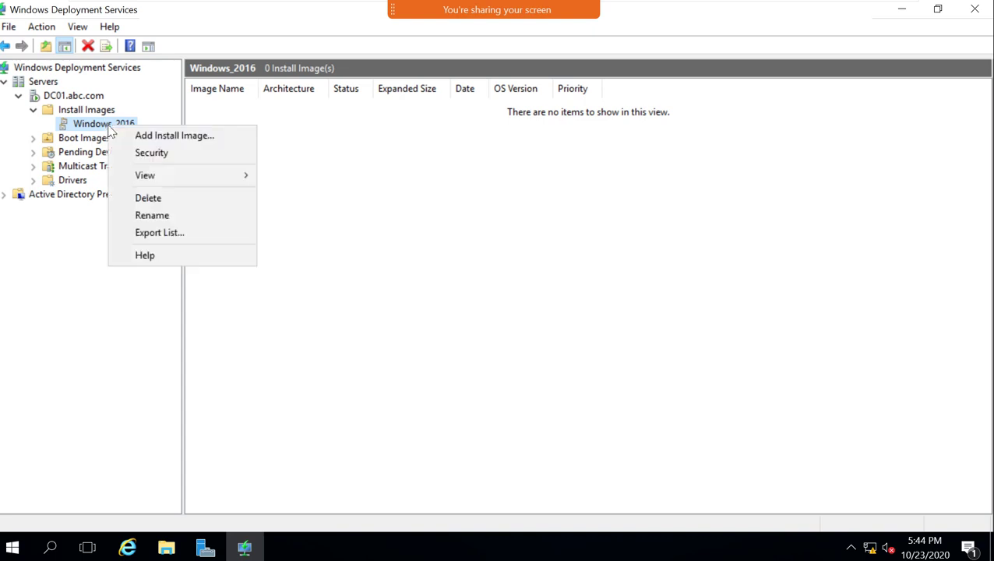
{"action": "left_click", "coordinate": [145, 137]}
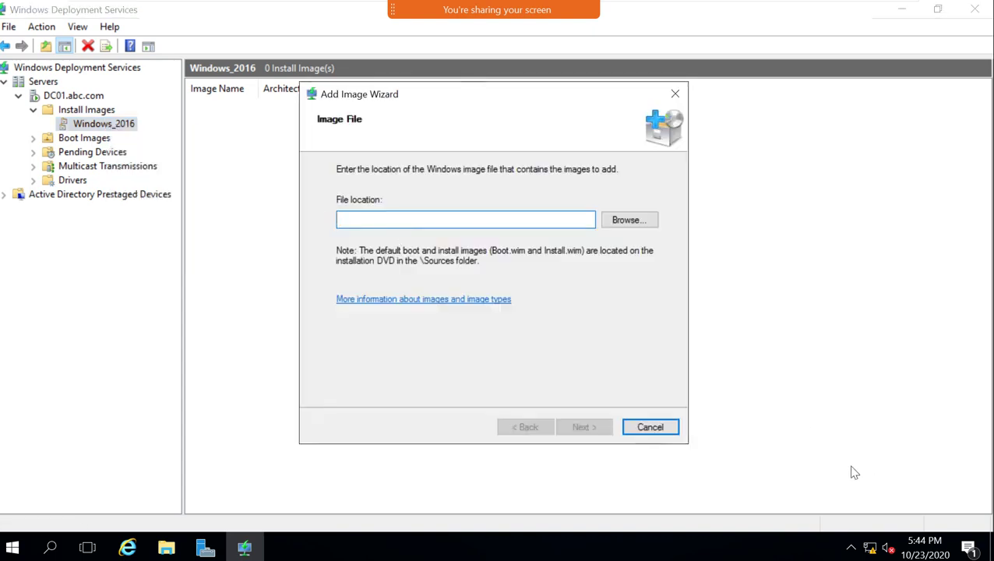
{"action": "left_click", "coordinate": [667, 430]}
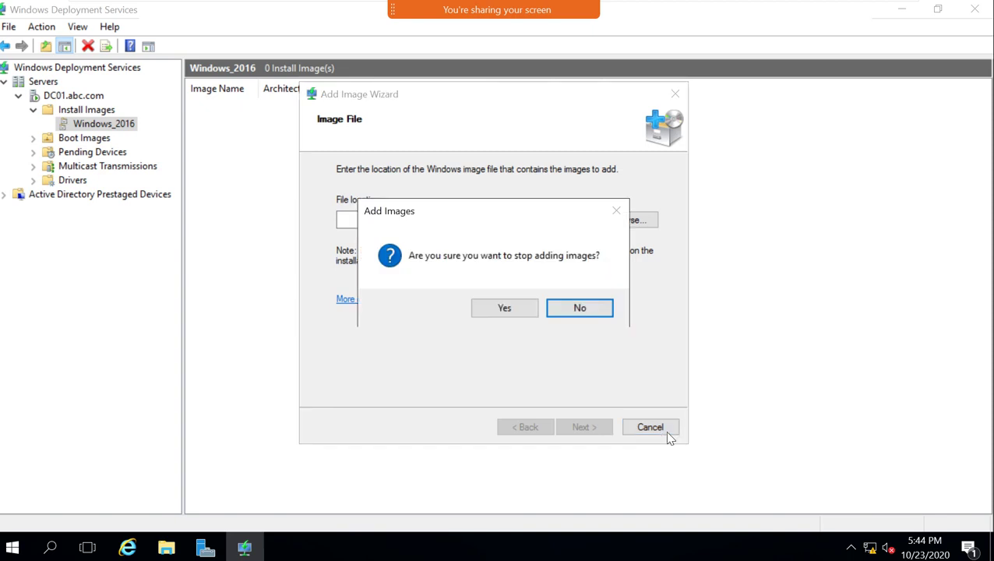
{"action": "left_click", "coordinate": [503, 309]}
Create a second install image group named Windows_10 under Install Images.
{"action": "right_click", "coordinate": [100, 115]}
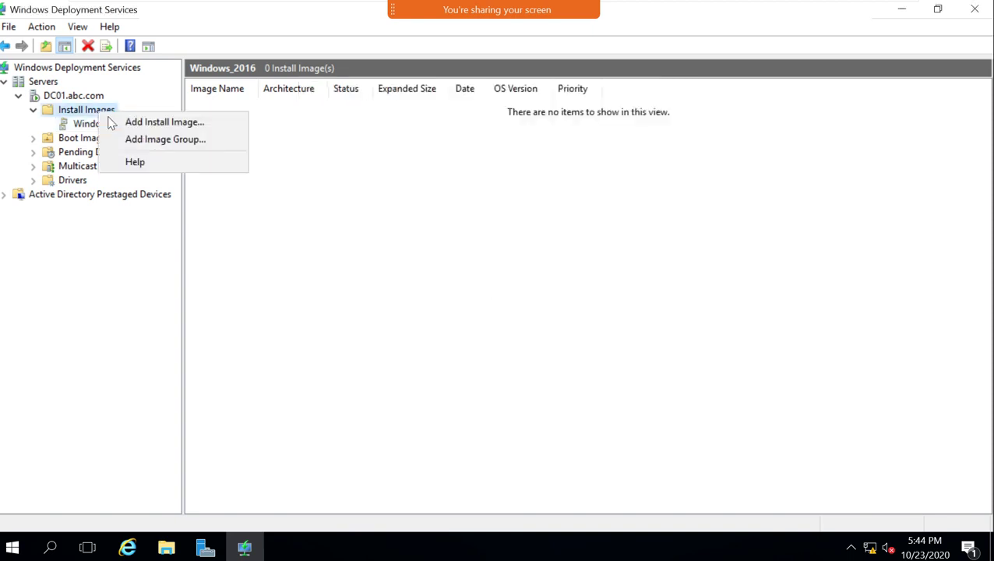
{"action": "left_click", "coordinate": [142, 140]}
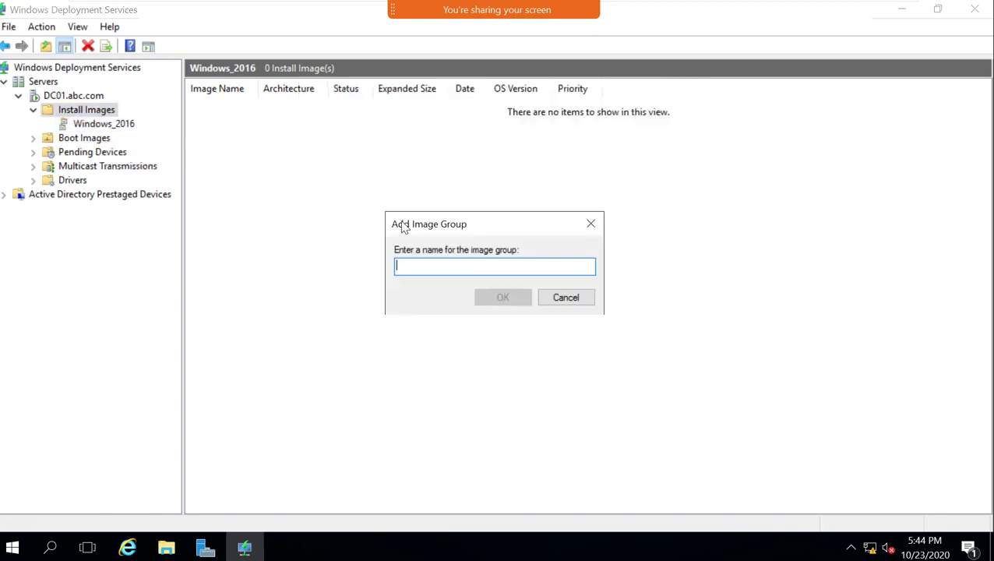
{"action": "left_click", "coordinate": [564, 299]}
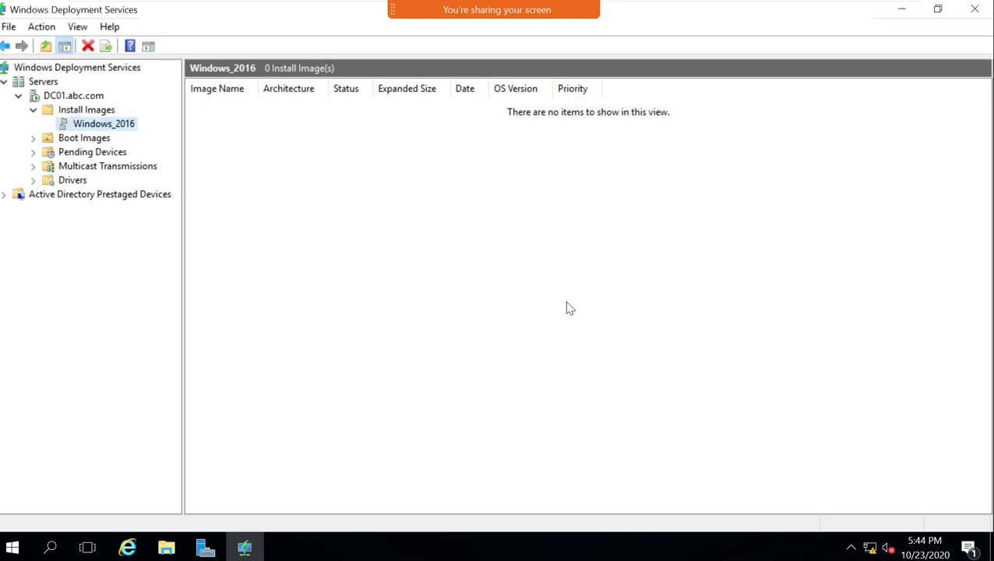
{"action": "right_click", "coordinate": [78, 111]}
{"action": "left_click", "coordinate": [140, 133]}
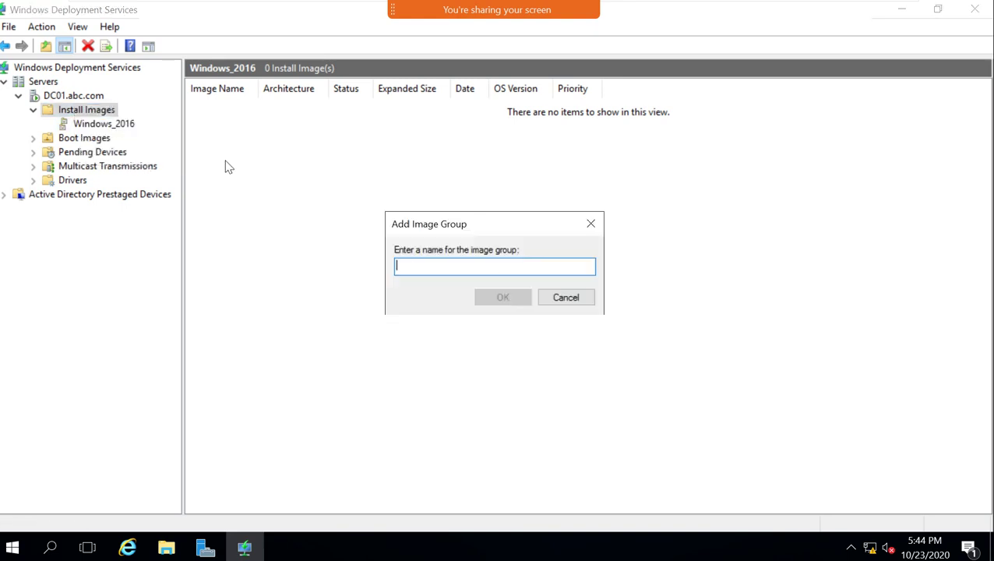
{"action": "type", "text": "Wind"}
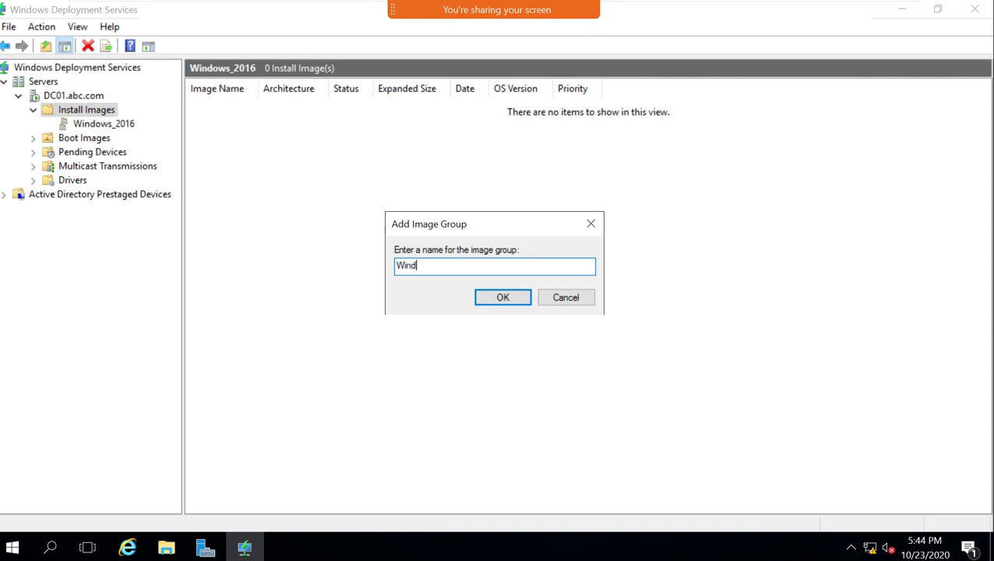
{"action": "type", "text": "ows_10"}
{"action": "left_click", "coordinate": [481, 298]}
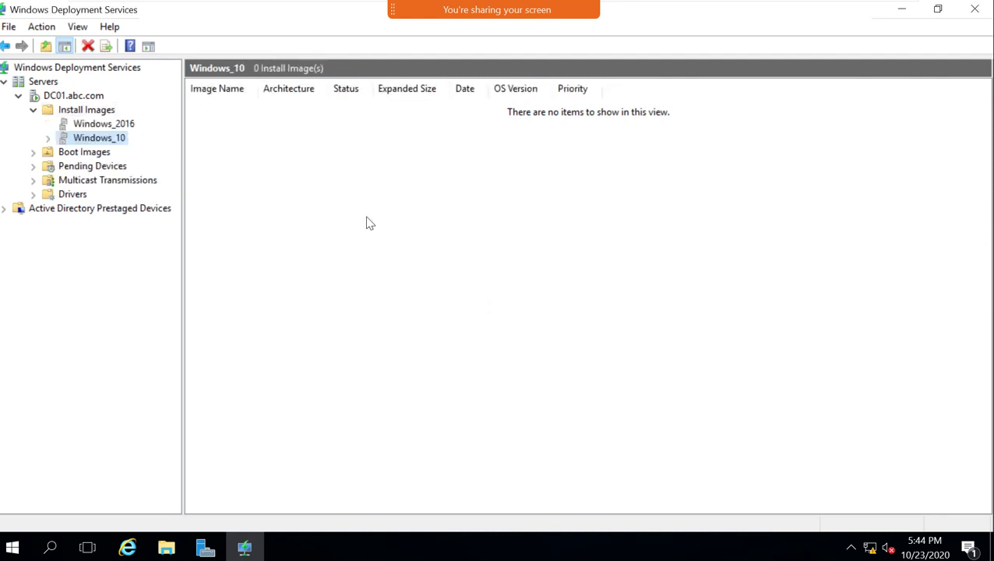
Try Add Install Image targeting Windows_2016, cancel it, then restart it from the Windows_2016 group.
{"action": "right_click", "coordinate": [117, 113]}
{"action": "left_click", "coordinate": [138, 122]}
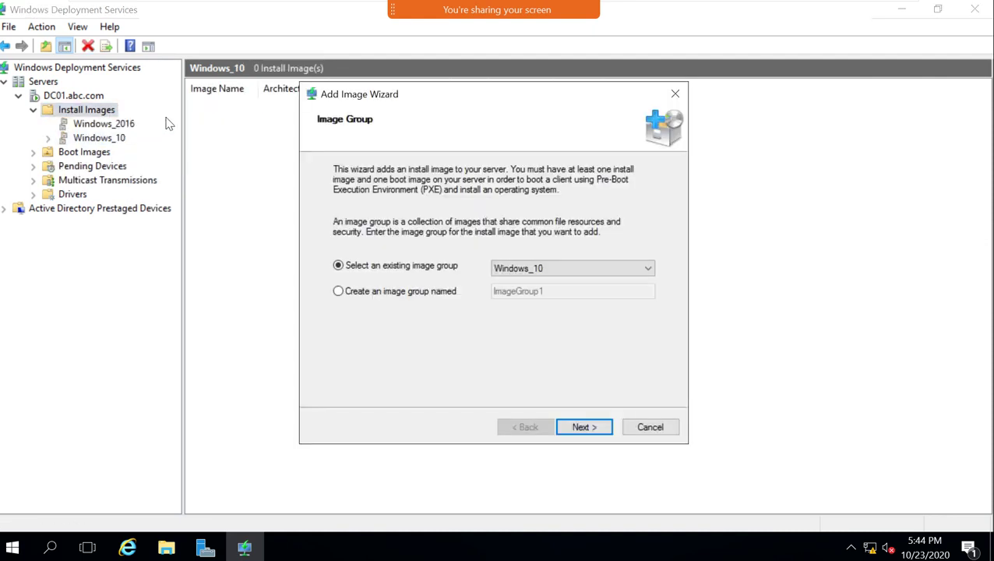
{"action": "left_click", "coordinate": [502, 276]}
{"action": "left_click", "coordinate": [531, 293]}
{"action": "left_click", "coordinate": [583, 426]}
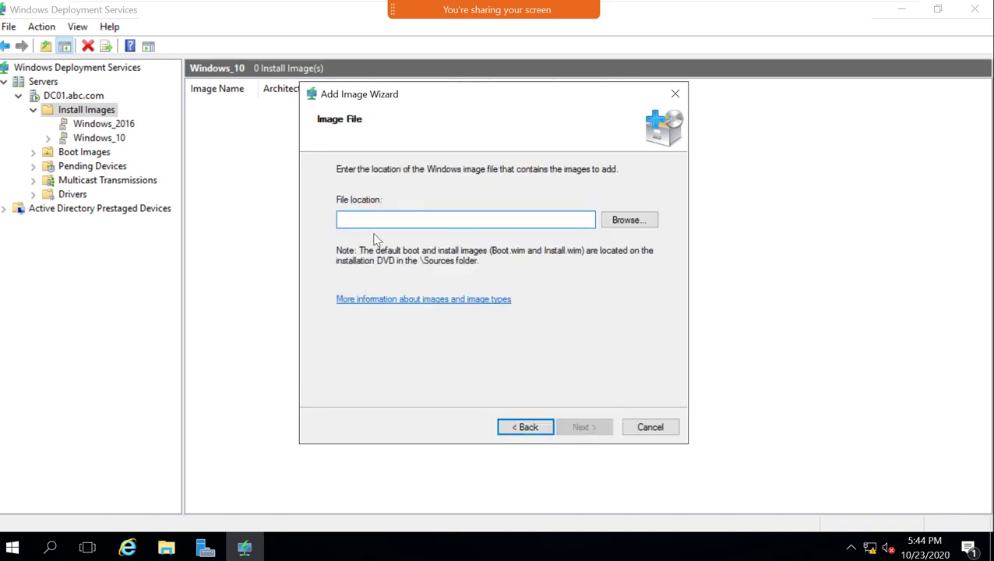
{"action": "left_click", "coordinate": [671, 431]}
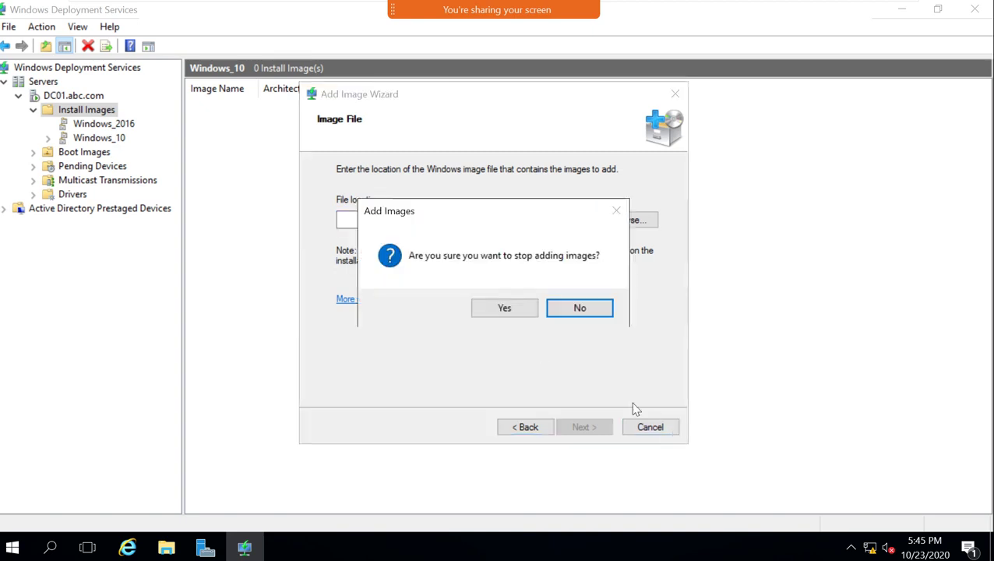
{"action": "left_click", "coordinate": [504, 307]}
{"action": "left_click", "coordinate": [109, 125]}
{"action": "right_click", "coordinate": [112, 127]}
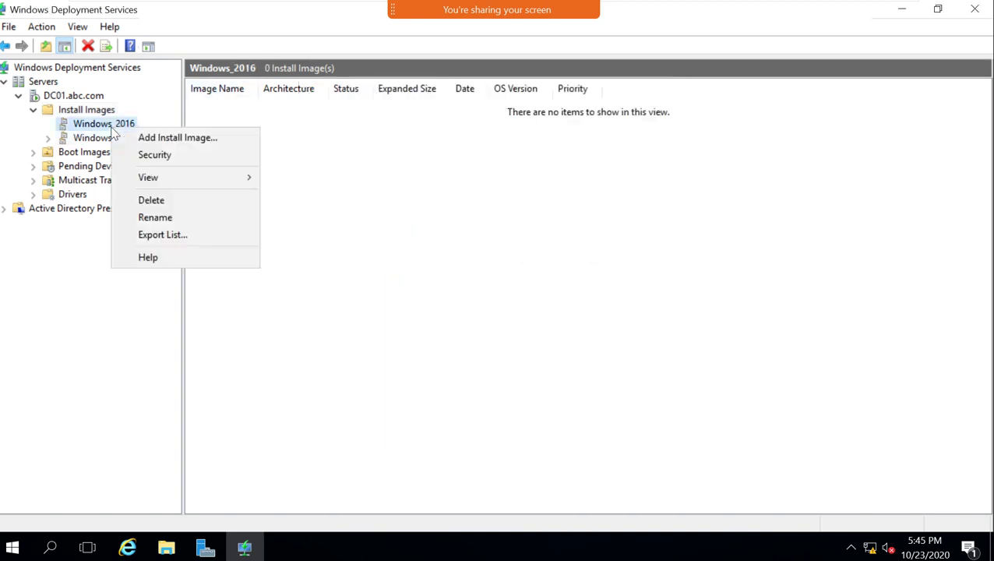
{"action": "left_click", "coordinate": [167, 138]}
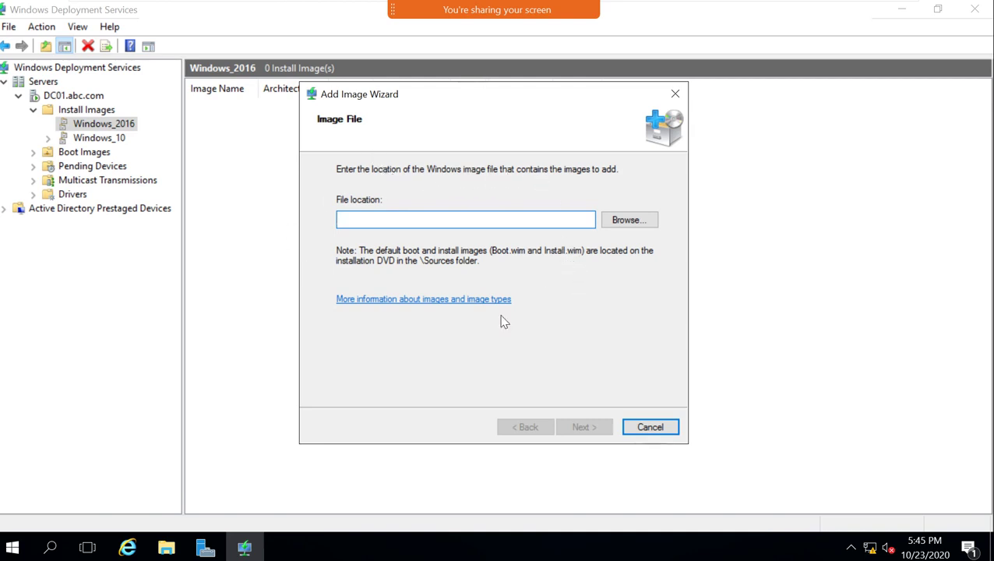
Open the DVD Drive (D:) sources folder in a maximized File Explorer window.
{"action": "left_click", "coordinate": [16, 545]}
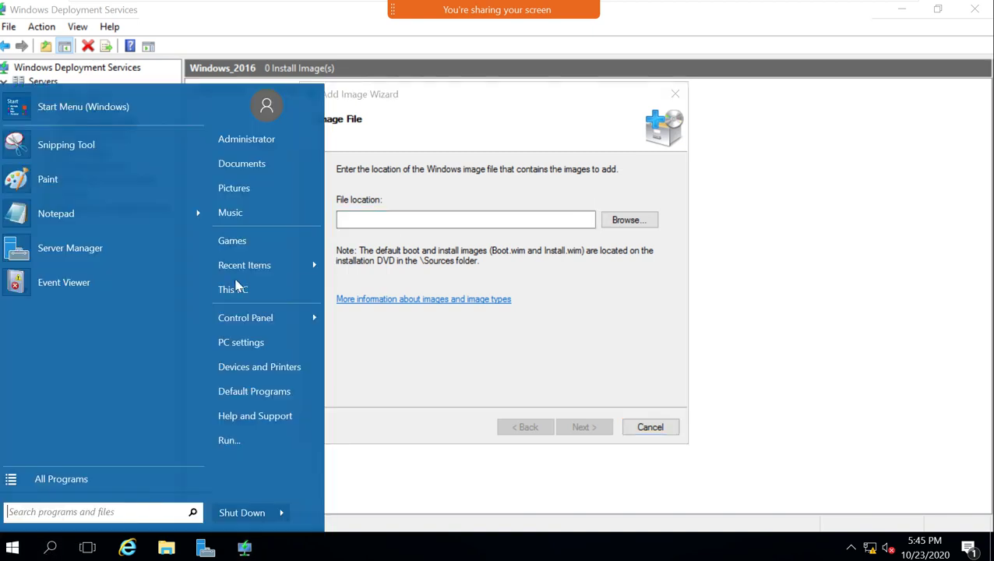
{"action": "left_click", "coordinate": [237, 287]}
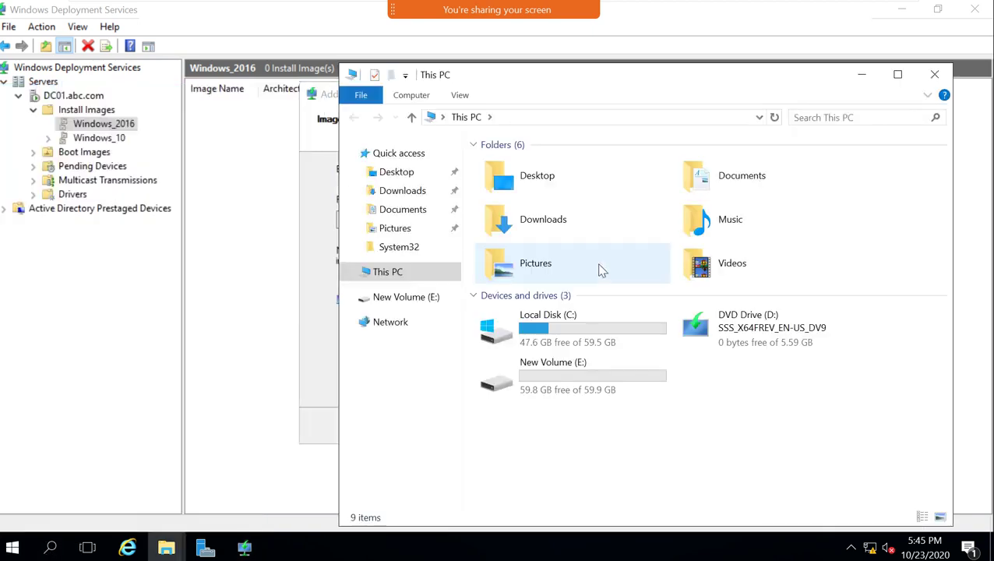
{"action": "left_click", "coordinate": [760, 340]}
{"action": "right_click", "coordinate": [760, 340]}
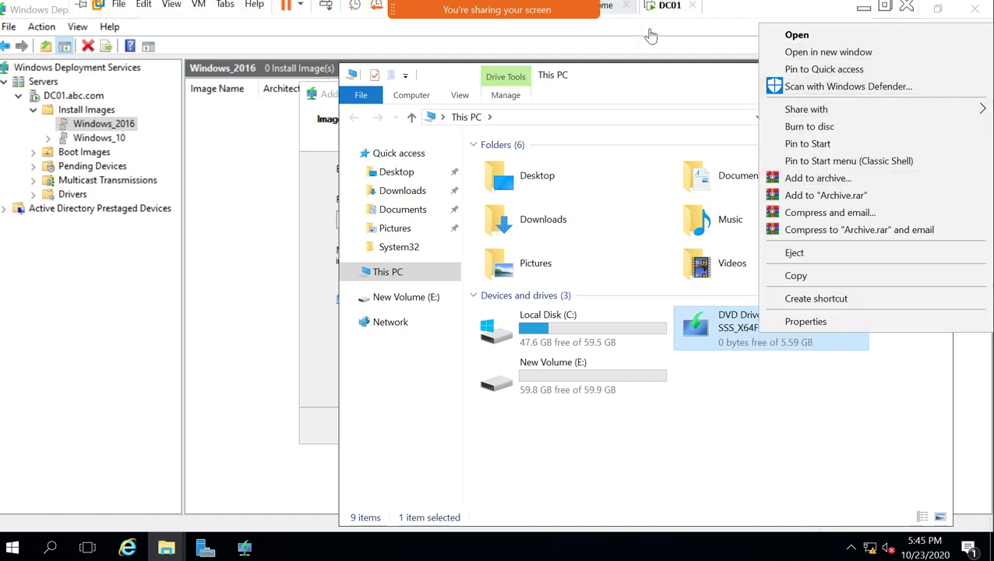
{"action": "left_click", "coordinate": [843, 52]}
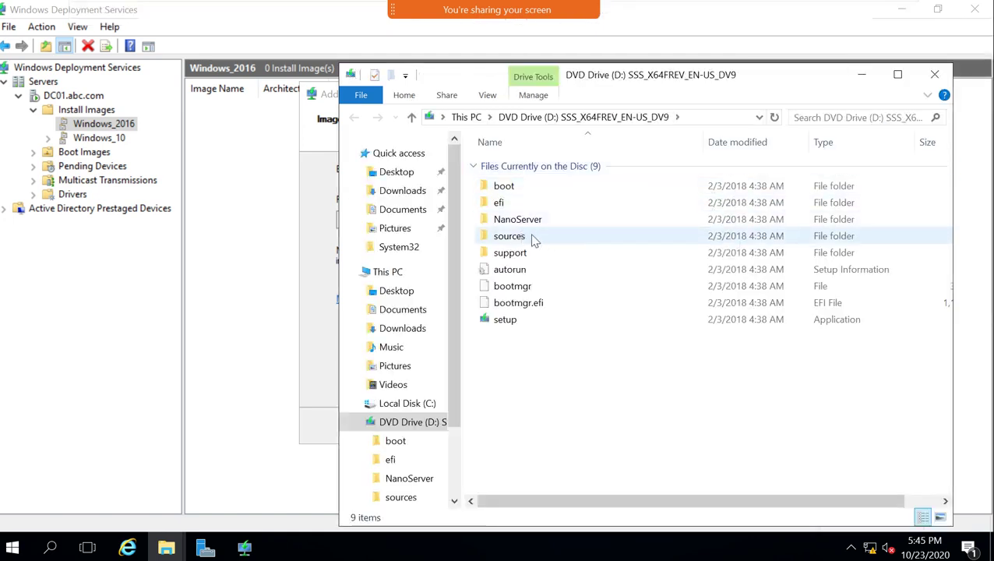
{"action": "left_click", "coordinate": [533, 237]}
{"action": "double_click", "coordinate": [534, 239]}
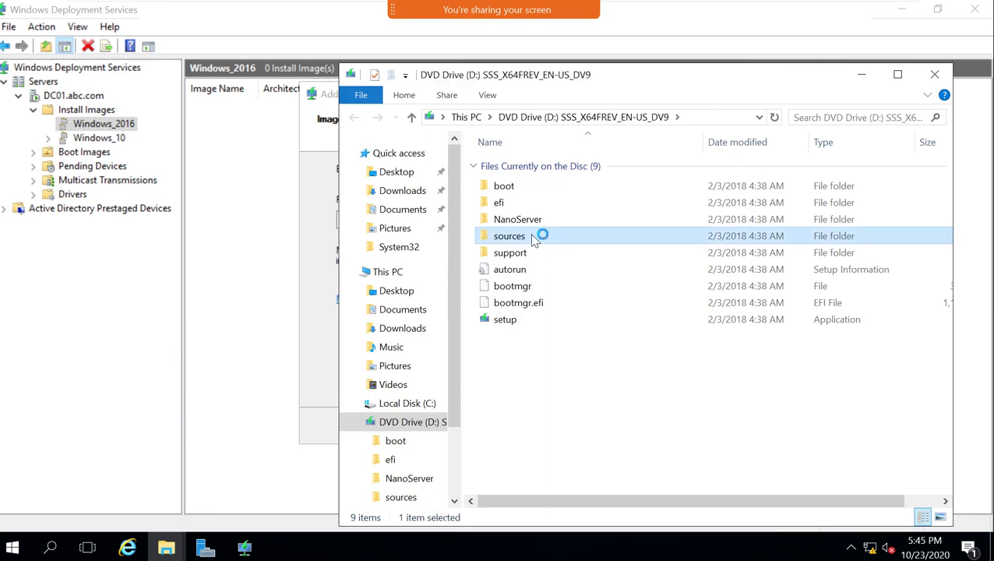
{"action": "left_click", "coordinate": [897, 73]}
Locate install.wim (4.68 GB) and boot.wim (285,274 KB) in the sources listing.
{"action": "scroll", "coordinate": [226, 413], "scroll_direction": "down", "scroll_amount": 7}
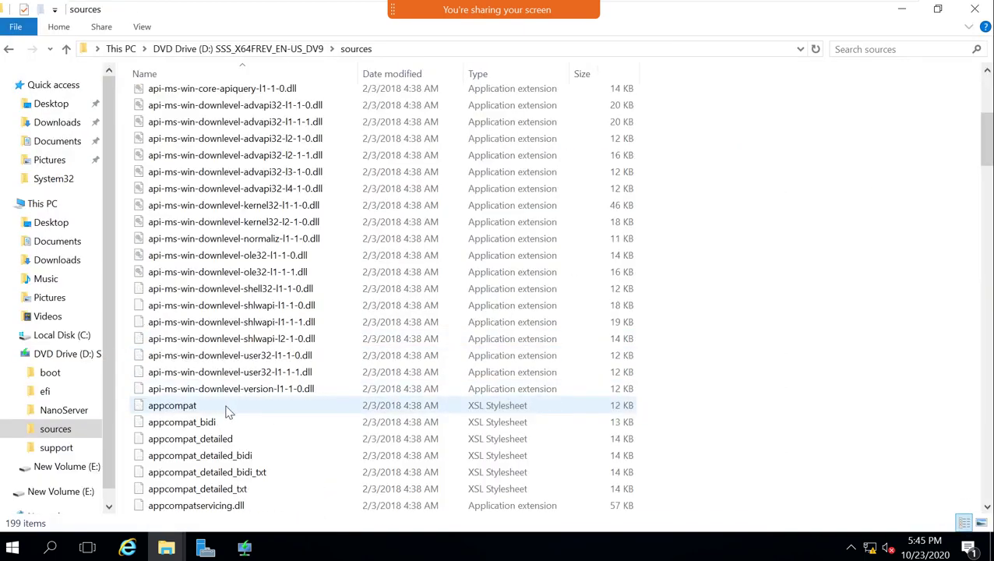
{"action": "type", "text": "win"}
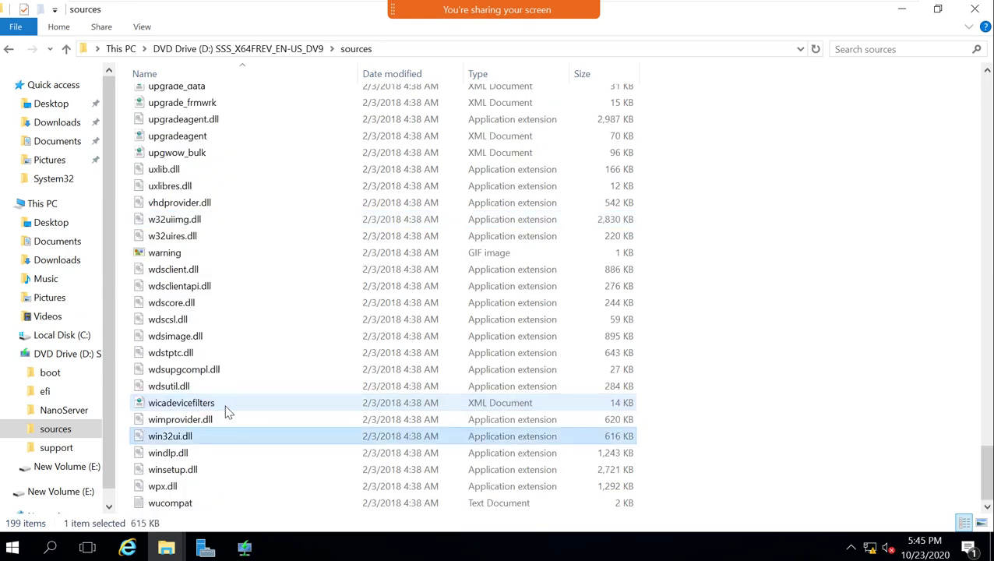
{"action": "type", "text": "install"}
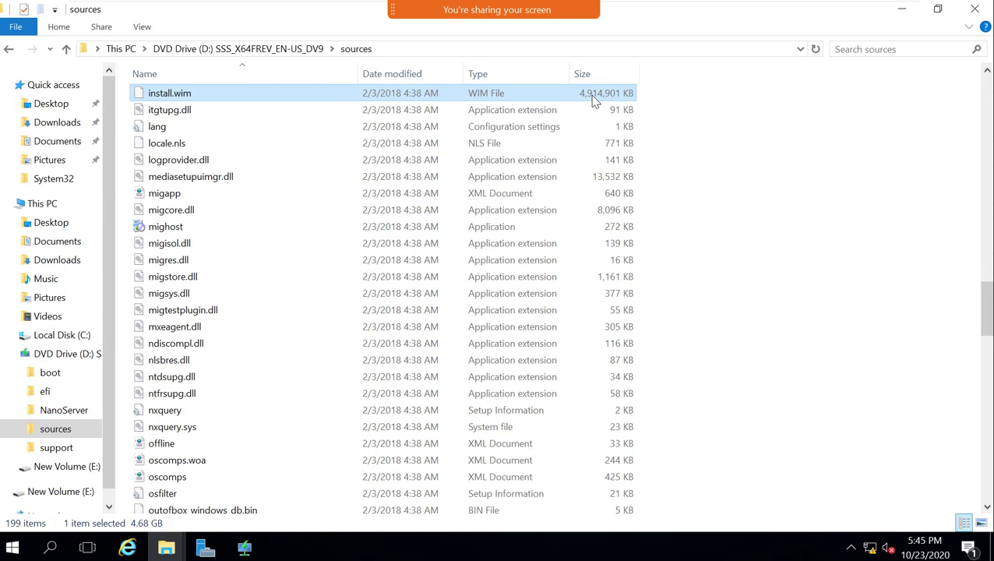
{"action": "scroll", "coordinate": [257, 162], "scroll_direction": "up", "scroll_amount": 1}
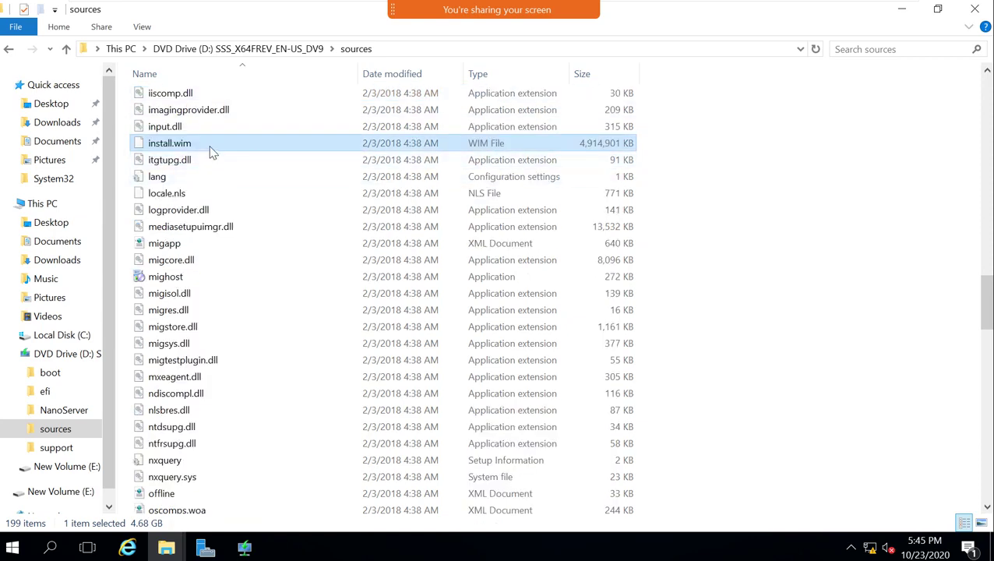
{"action": "type", "text": "boot"}
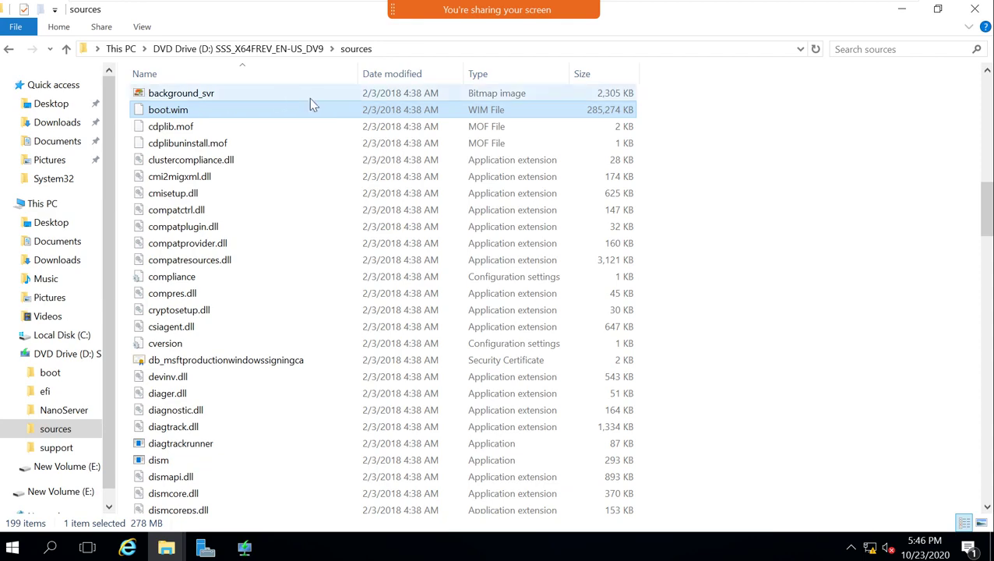
Show the Whiteboard WDS diagram with install.wim images for win2016, 10, 2K19, 8 and Boot.
{"action": "mouse_move", "coordinate": [802, 4]}
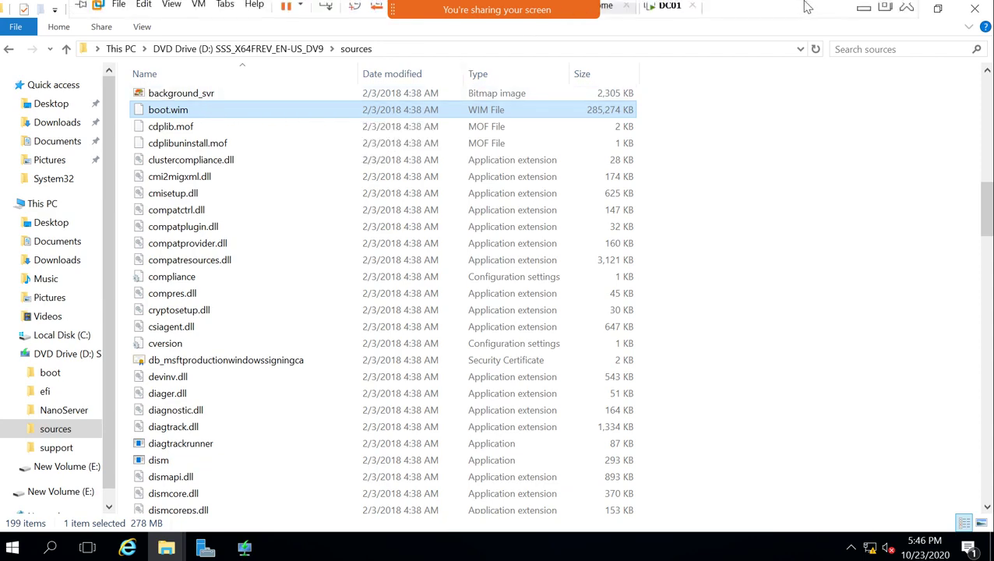
{"action": "left_click", "coordinate": [857, 17]}
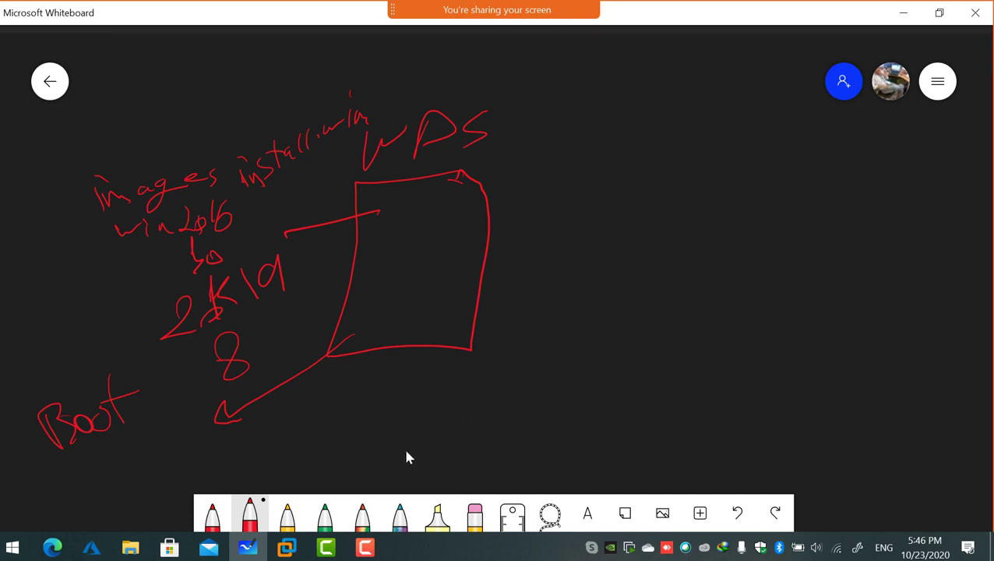
{"action": "left_click", "coordinate": [286, 547]}
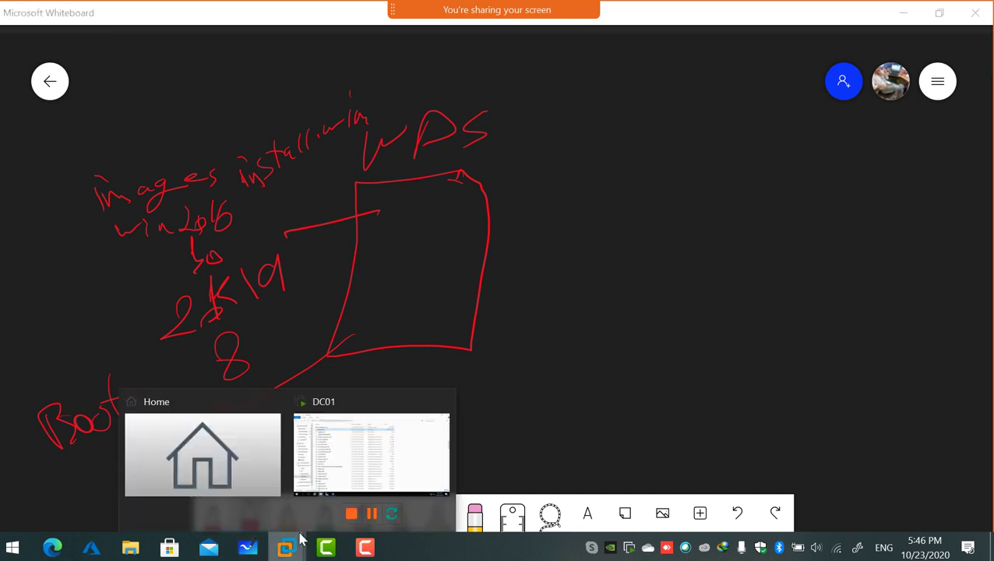
Return to DC01 and close the sources and This PC Explorer windows.
{"action": "left_click", "coordinate": [330, 458]}
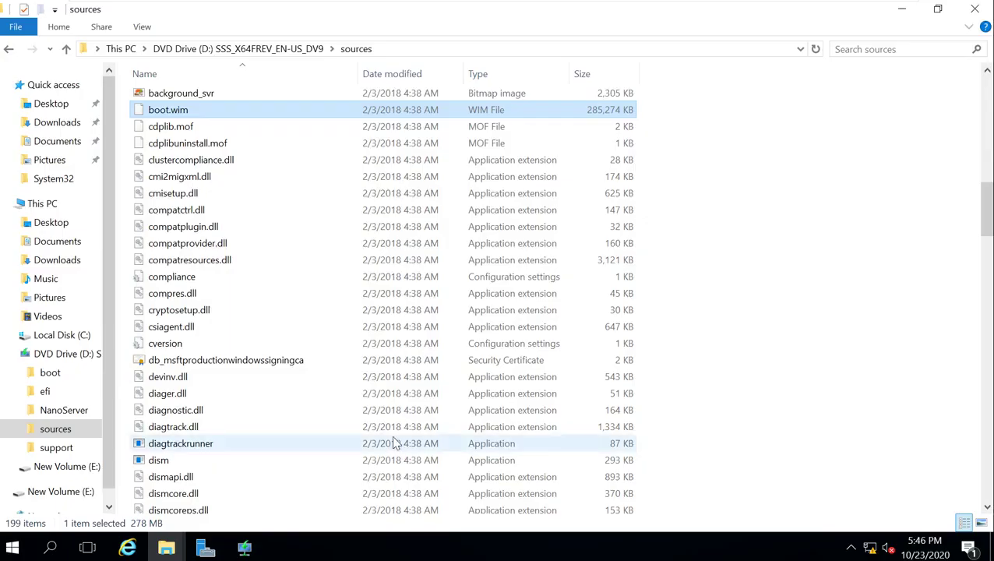
{"action": "left_click", "coordinate": [975, 7]}
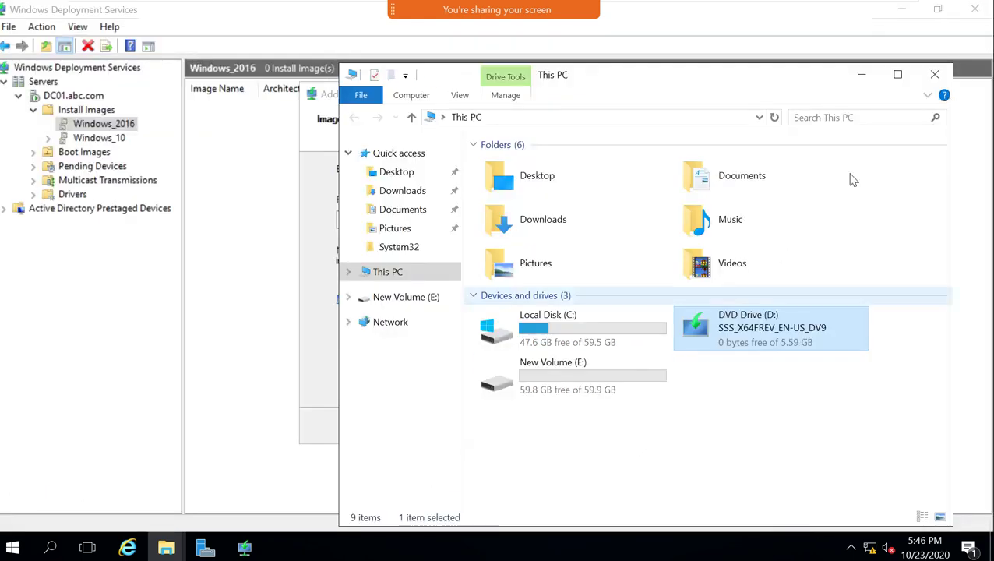
{"action": "left_click", "coordinate": [931, 77]}
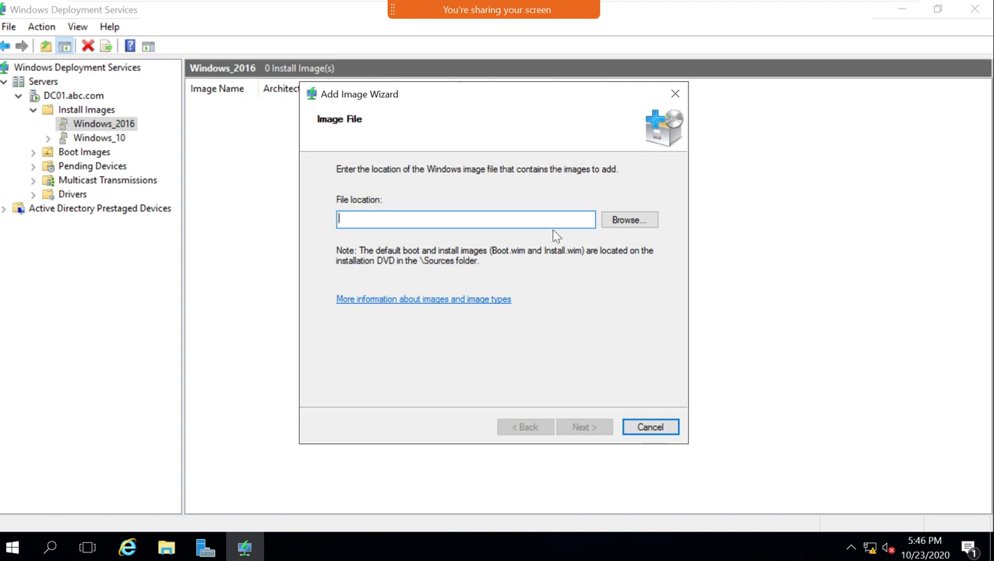
{"action": "left_click", "coordinate": [613, 222]}
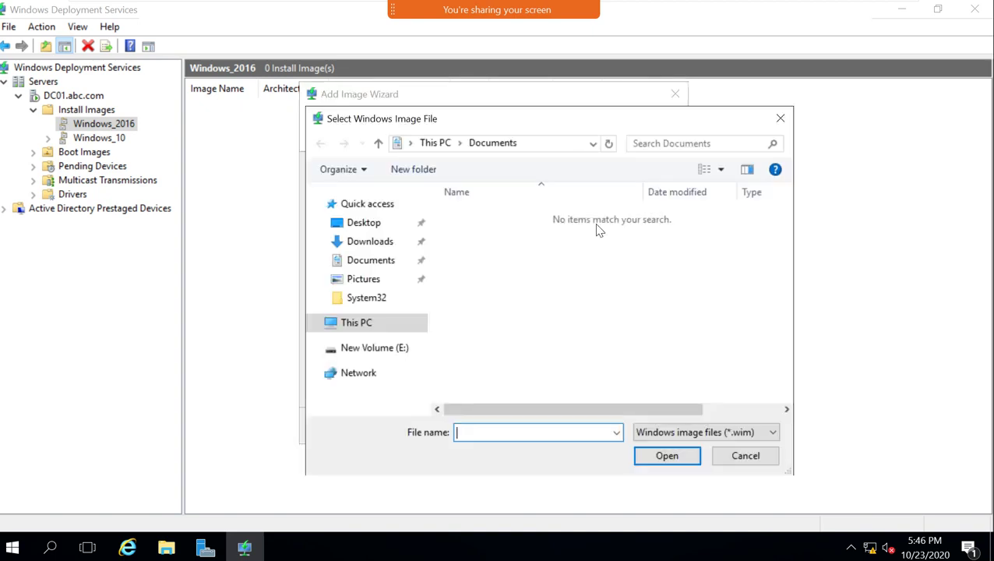
{"action": "left_click", "coordinate": [738, 457]}
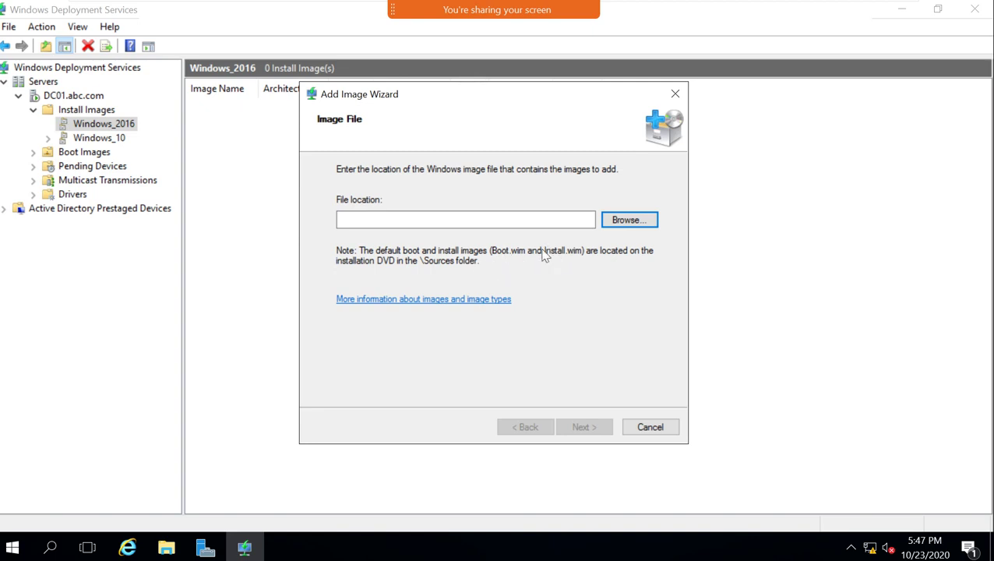
Load D:\sources\install.wim in the Add Image Wizard and advance to its four images.
{"action": "left_click", "coordinate": [623, 220]}
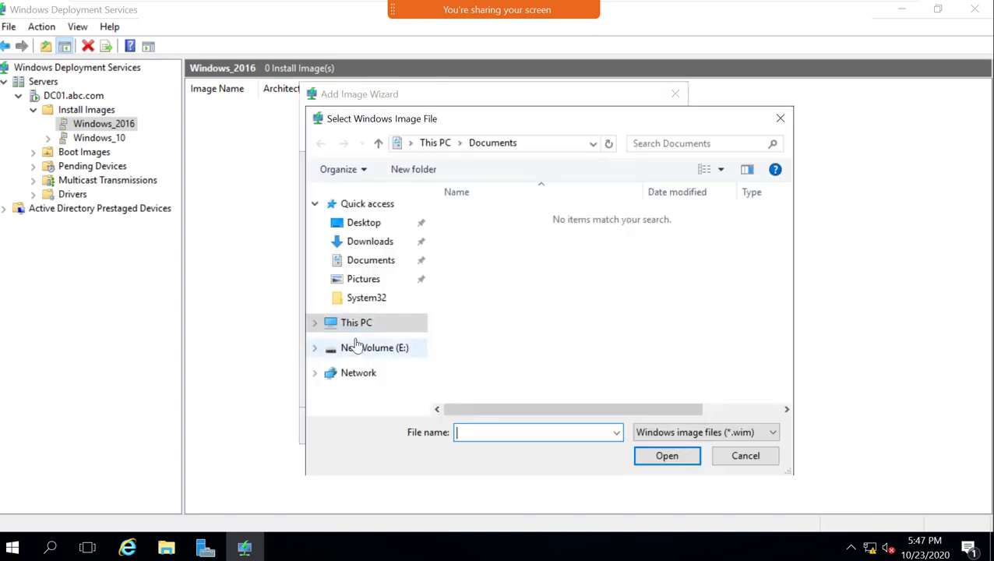
{"action": "left_click", "coordinate": [320, 324]}
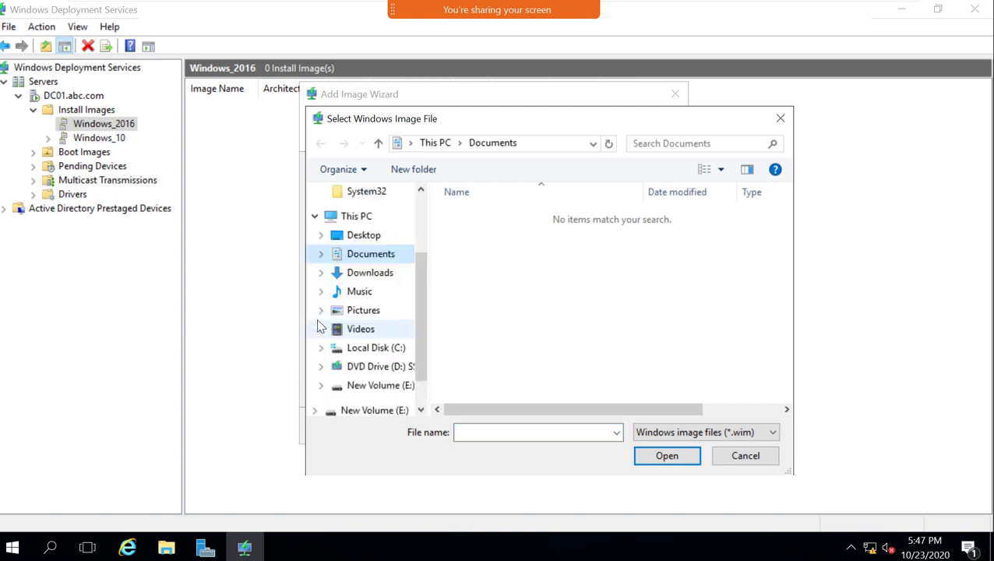
{"action": "left_click", "coordinate": [396, 367]}
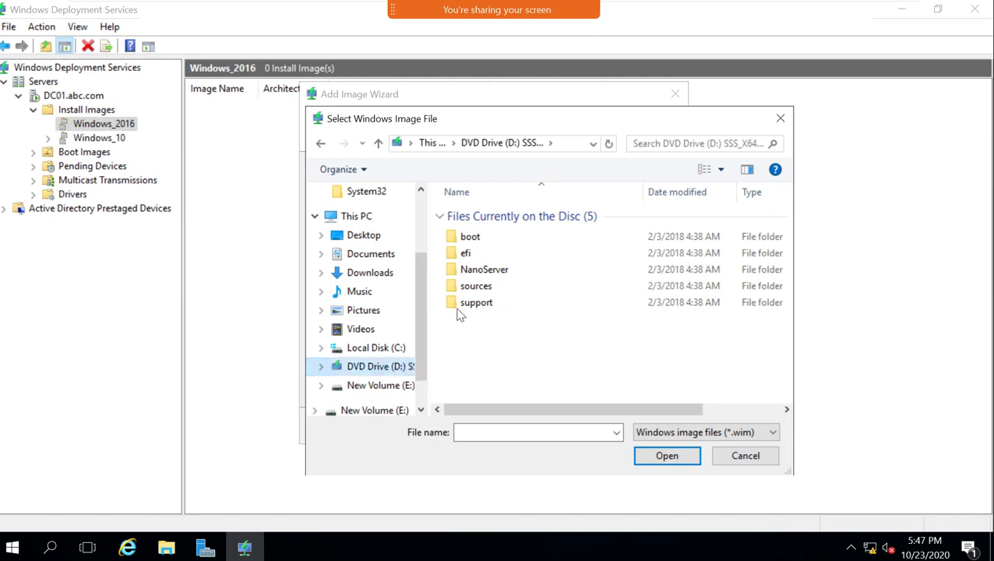
{"action": "double_click", "coordinate": [472, 286]}
{"action": "scroll", "coordinate": [483, 290], "scroll_direction": "down", "scroll_amount": 1}
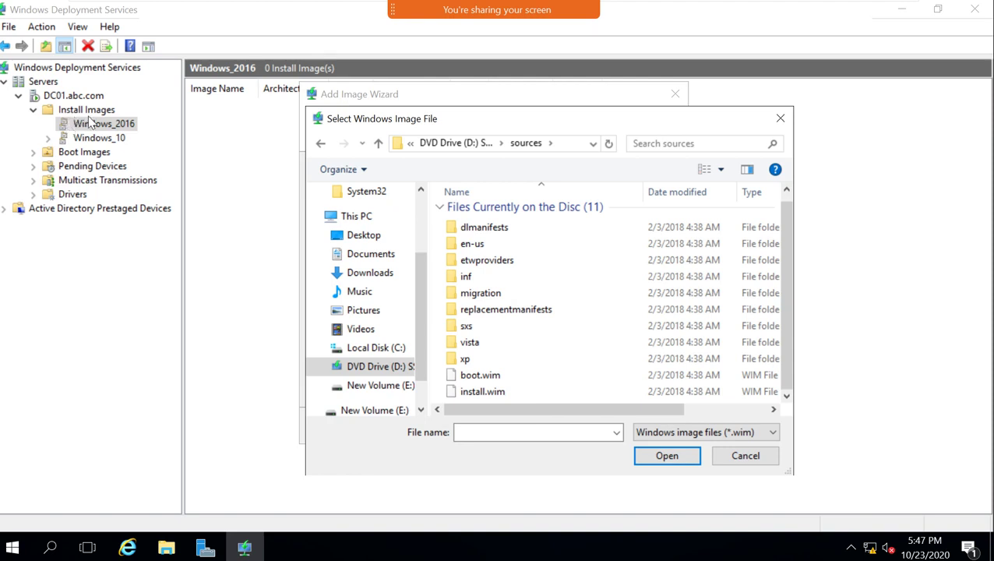
{"action": "left_click", "coordinate": [483, 392]}
{"action": "left_click", "coordinate": [652, 461]}
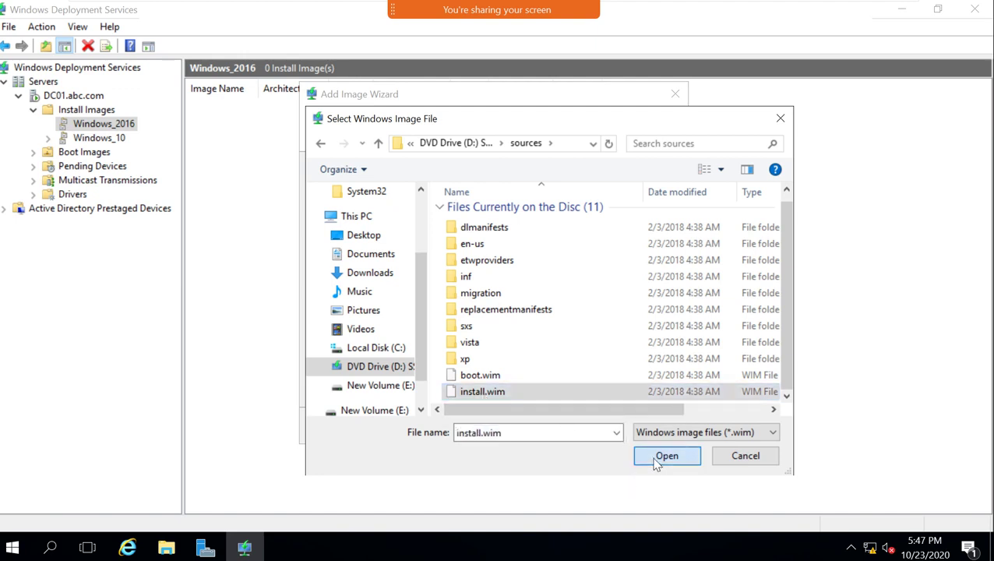
{"action": "left_click", "coordinate": [594, 429]}
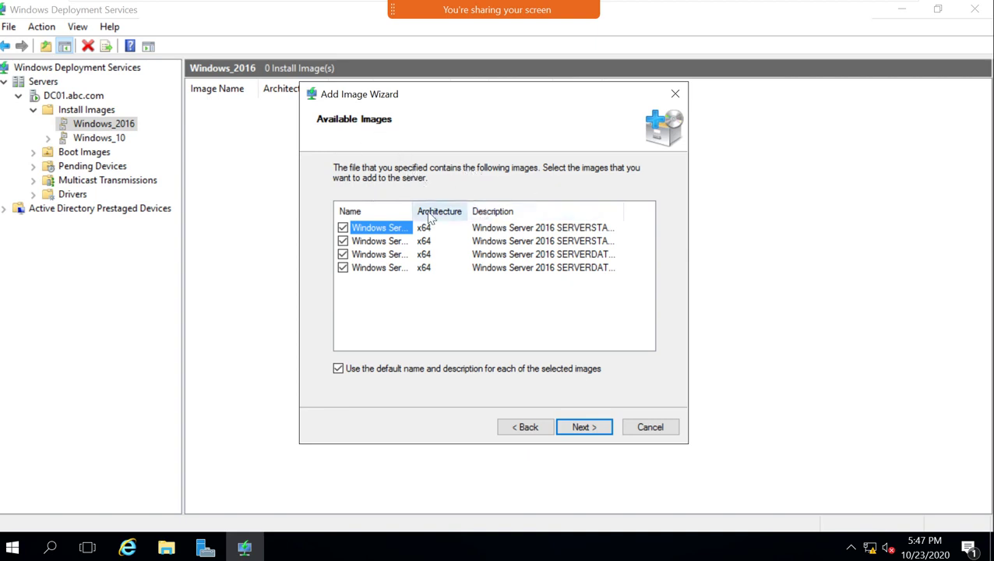
Widen the Name column to show full image names and dismiss the meeting notice.
{"action": "left_click_drag", "start_coordinate": [405, 207], "coordinate": [503, 238]}
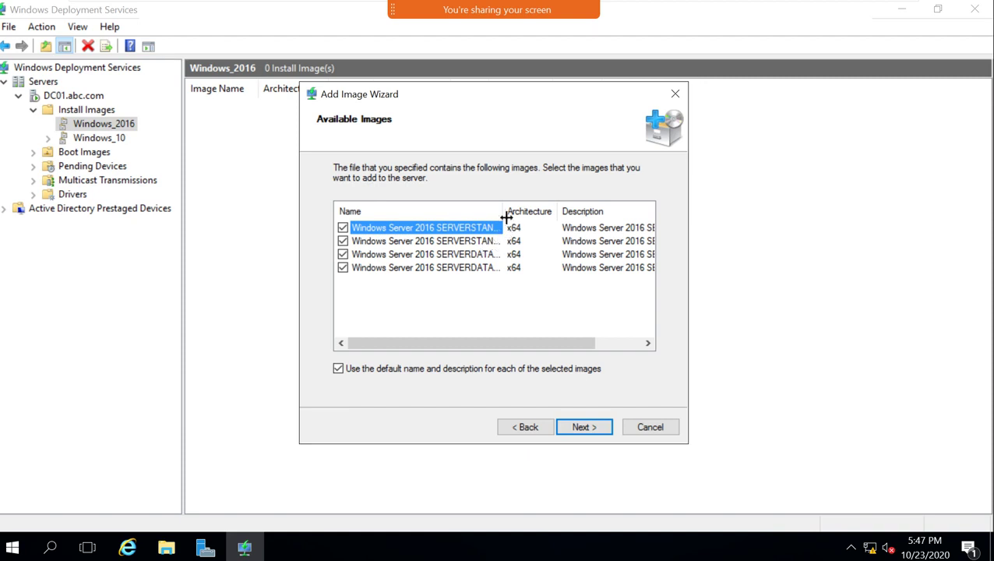
{"action": "left_click_drag", "start_coordinate": [506, 217], "coordinate": [585, 215]}
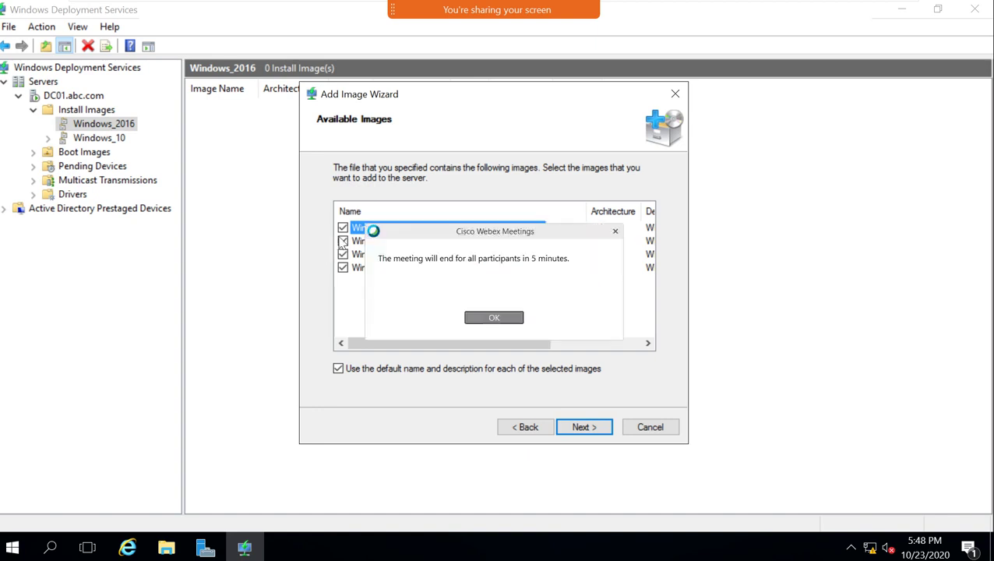
{"action": "left_click", "coordinate": [500, 320]}
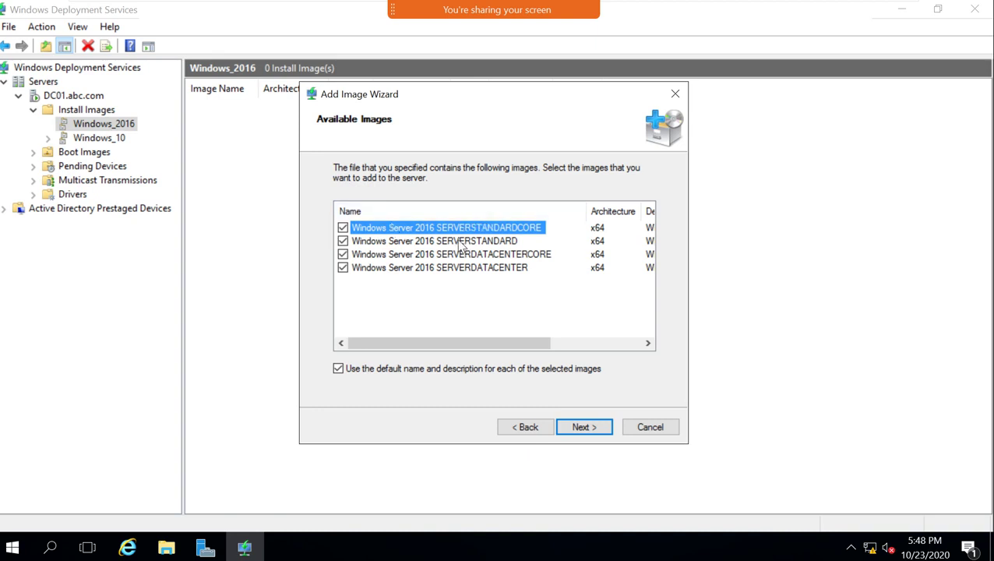
Keep only SERVERDATACENTER checked and turn off the default name and description.
{"action": "left_click", "coordinate": [343, 227]}
{"action": "left_click", "coordinate": [343, 241]}
{"action": "left_click", "coordinate": [343, 255]}
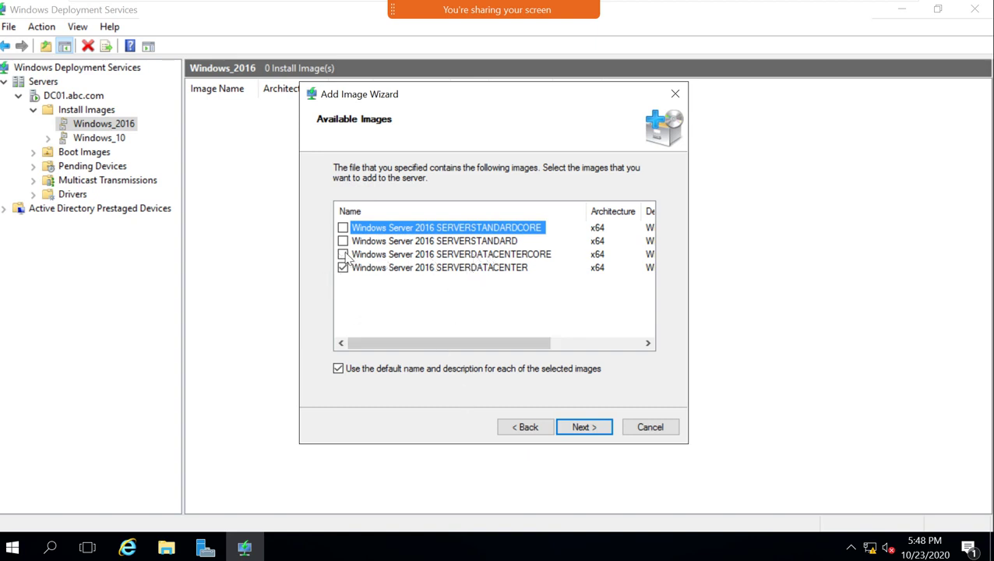
{"action": "left_click", "coordinate": [427, 270]}
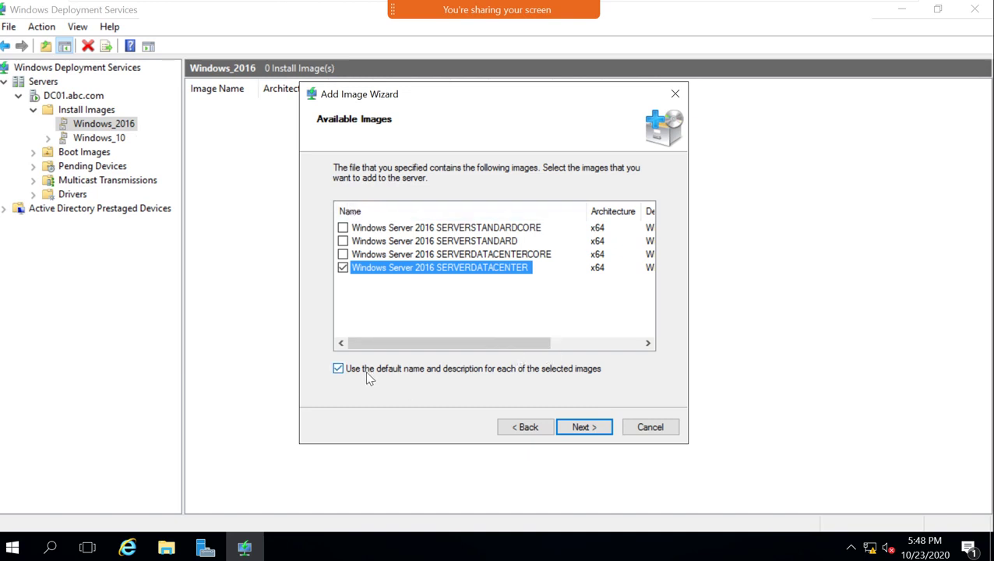
{"action": "left_click", "coordinate": [421, 370]}
{"action": "left_click", "coordinate": [371, 272]}
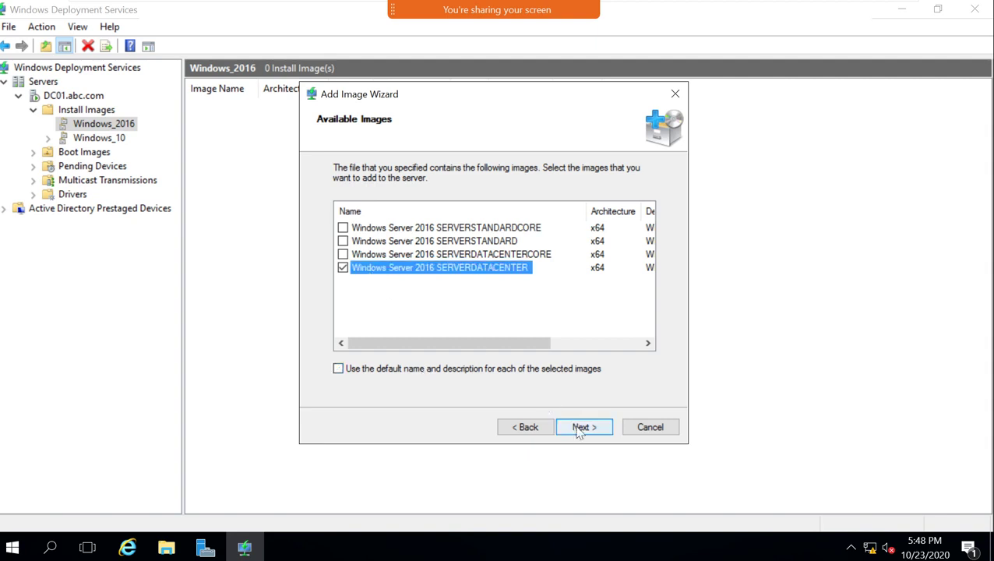
{"action": "left_click", "coordinate": [581, 427]}
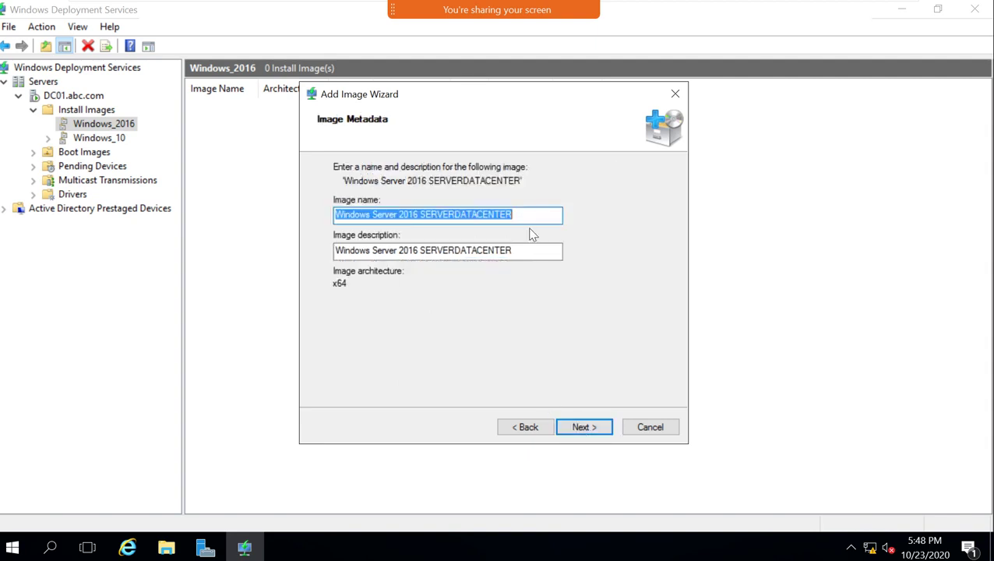
Rename the image to Windows_2k16_DataCenter and clear the default description for 2k16_DC_GUI.
{"action": "left_click_drag", "start_coordinate": [554, 217], "coordinate": [484, 209]}
{"action": "key", "text": "BackSpace"}
{"action": "key", "text": "BackSpace"}
{"action": "key", "text": "BackSpace"}
{"action": "key", "text": "BackSpace"}
{"action": "key", "text": "BackSpace"}
{"action": "key", "text": "BackSpace"}
{"action": "key", "text": "BackSpace"}
{"action": "key", "text": "BackSpace"}
{"action": "key", "text": "BackSpace"}
{"action": "key", "text": "BackSpace"}
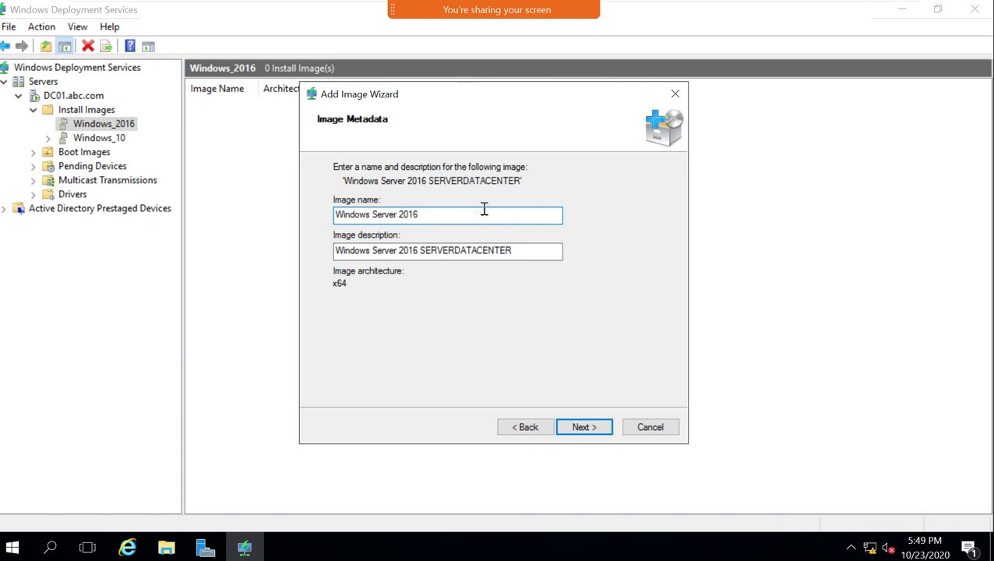
{"action": "type", "text": "D"}
{"action": "key", "text": "BackSpace"}
{"action": "key", "text": "BackSpace"}
{"action": "key", "text": "BackSpace"}
{"action": "key", "text": "BackSpace"}
{"action": "key", "text": "BackSpace"}
{"action": "key", "text": "BackSpace"}
{"action": "key", "text": "BackSpace"}
{"action": "key", "text": "BackSpace"}
{"action": "key", "text": "BackSpace"}
{"action": "key", "text": "BackSpace"}
{"action": "key", "text": "BackSpace"}
{"action": "key", "text": "BackSpace"}
{"action": "key", "text": "BackSpace"}
{"action": "key", "text": "BackSpace"}
{"action": "key", "text": "BackSpace"}
{"action": "key", "text": "BackSpace"}
{"action": "type", "text": "_2k16"}
{"action": "key", "text": "BackSpace"}
{"action": "key", "text": "BackSpace"}
{"action": "key", "text": "BackSpace"}
{"action": "key", "text": "BackSpace"}
{"action": "key", "text": "BackSpace"}
{"action": "type", "text": "cneter"}
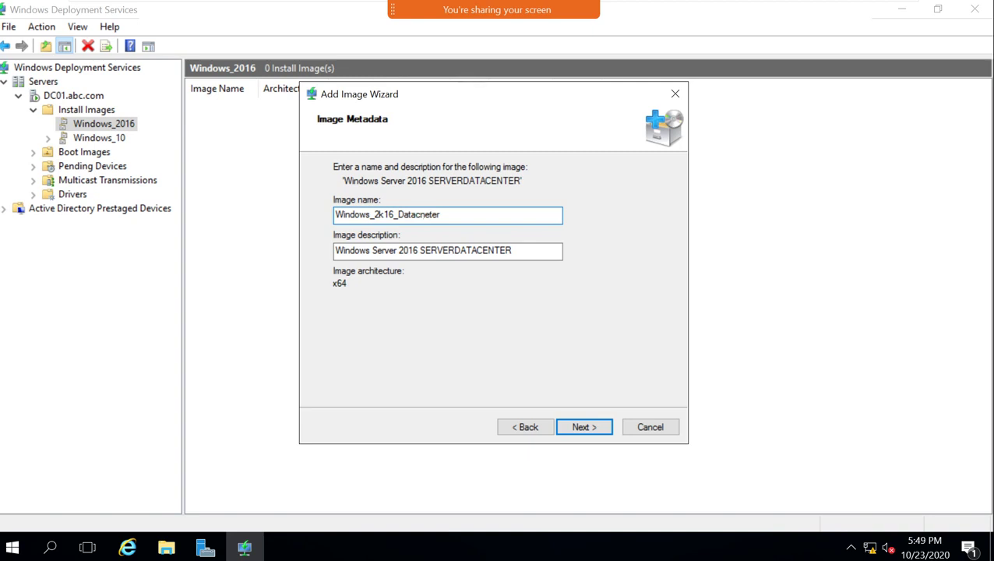
{"action": "key", "text": "BackSpace"}
{"action": "key", "text": "BackSpace"}
{"action": "type", "text": "e"}
{"action": "key", "text": "BackSpace"}
{"action": "key", "text": "BackSpace"}
{"action": "type", "text": "Cen"}
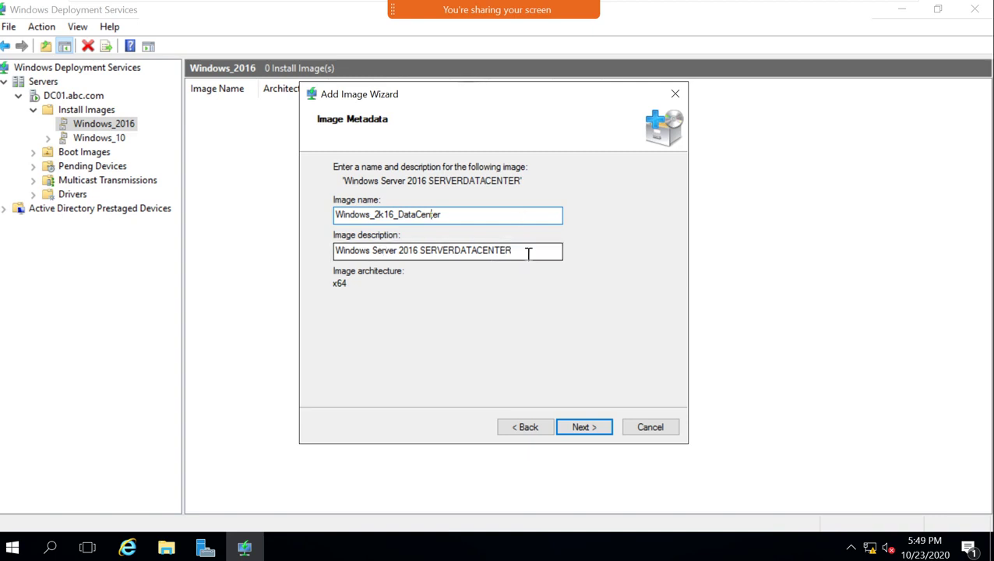
{"action": "left_click_drag", "start_coordinate": [529, 250], "coordinate": [330, 232]}
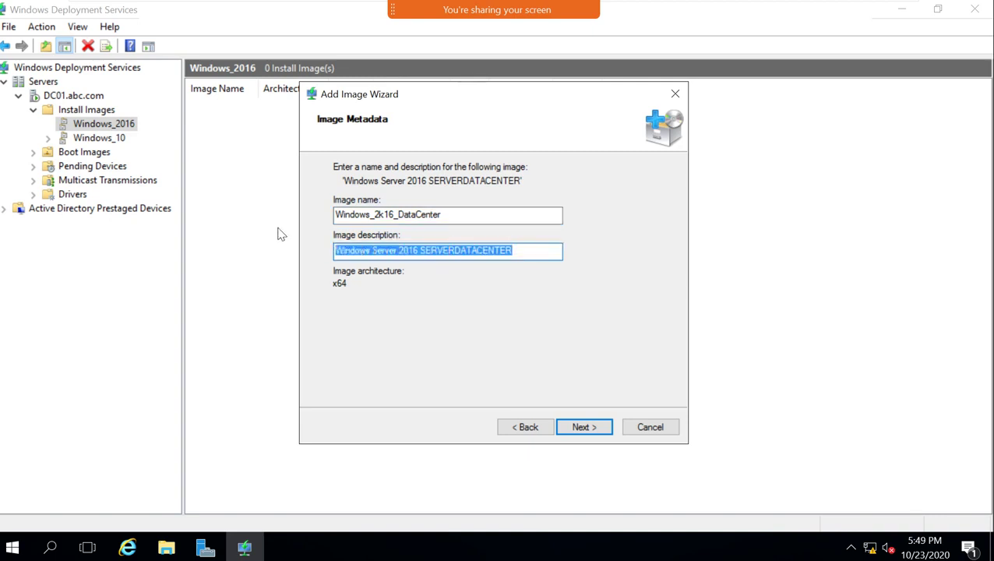
{"action": "key", "text": "BackSpace"}
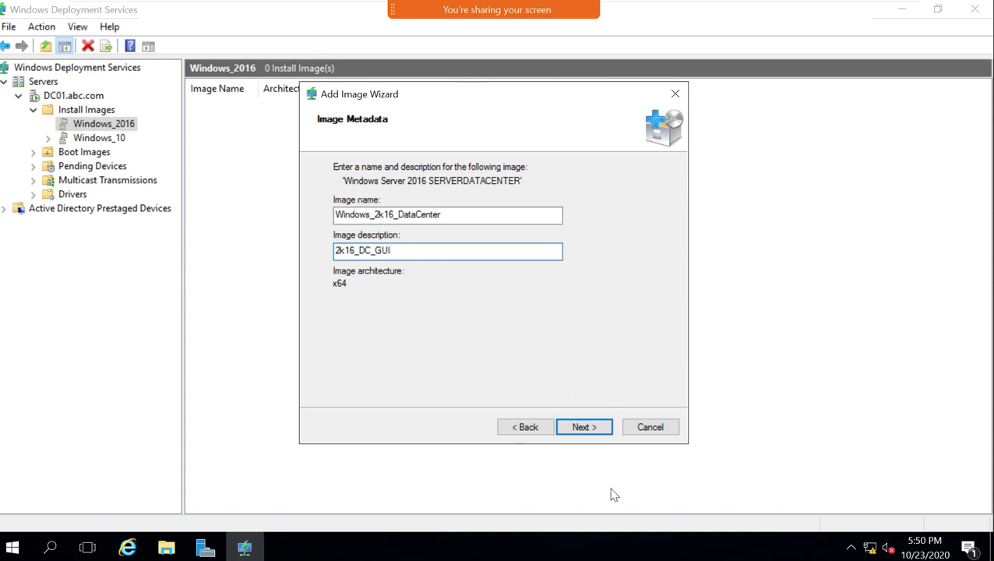
Pass the Summary page to start adding Windows_2k16_DataCenter to Windows_2016.
{"action": "left_click", "coordinate": [595, 427]}
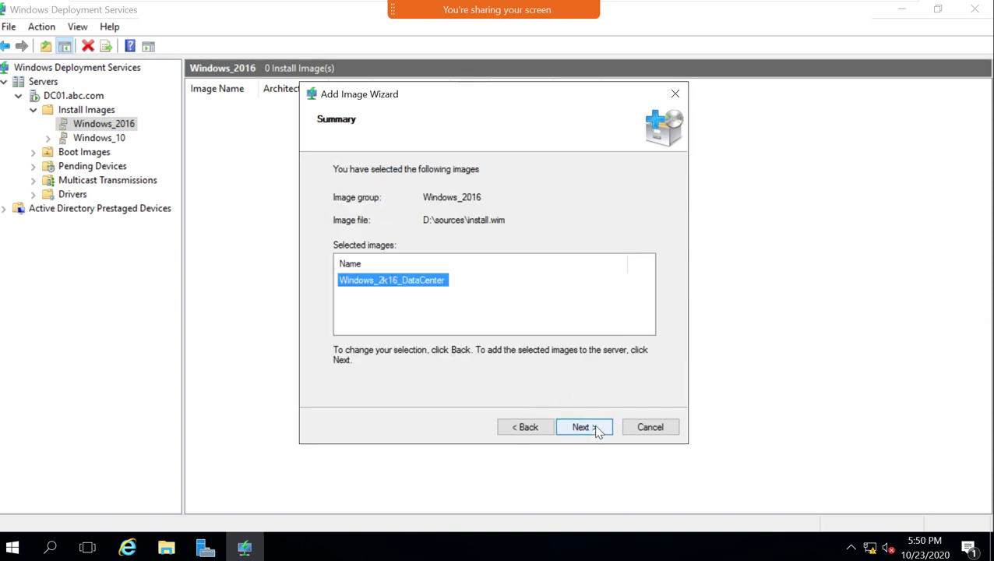
{"action": "left_click", "coordinate": [595, 430]}
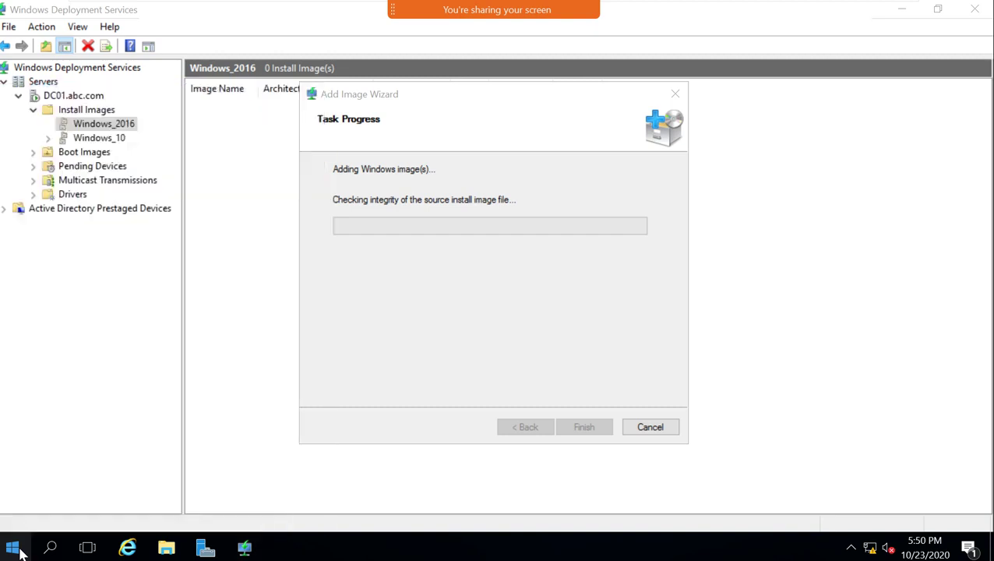
{"action": "left_click", "coordinate": [15, 550]}
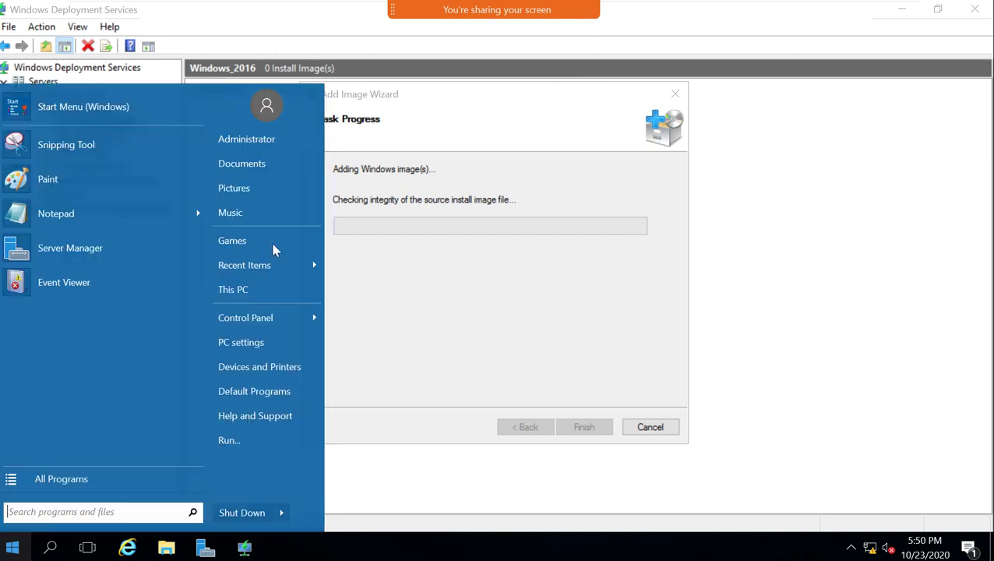
Open E:\RemoteInstall\Images\Windows_2016 from This PC and refresh the empty folder.
{"action": "left_click", "coordinate": [254, 290]}
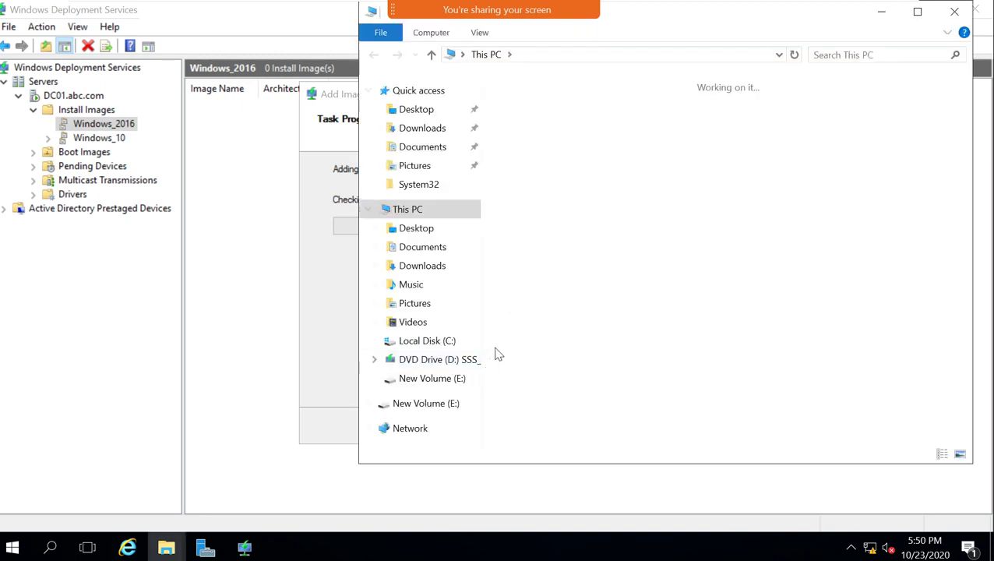
{"action": "left_click", "coordinate": [620, 319]}
{"action": "double_click", "coordinate": [620, 320]}
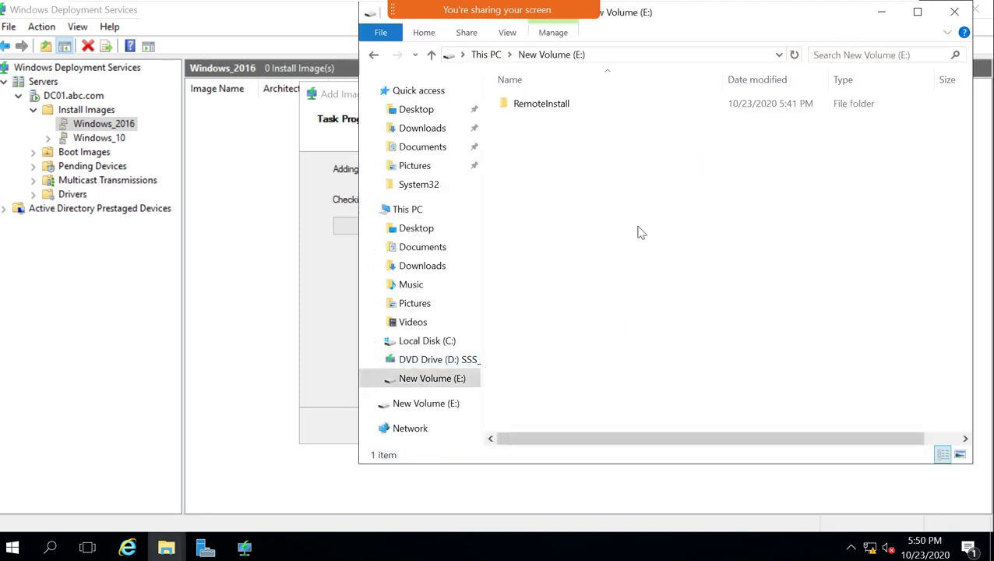
{"action": "left_click", "coordinate": [556, 109]}
{"action": "double_click", "coordinate": [556, 109]}
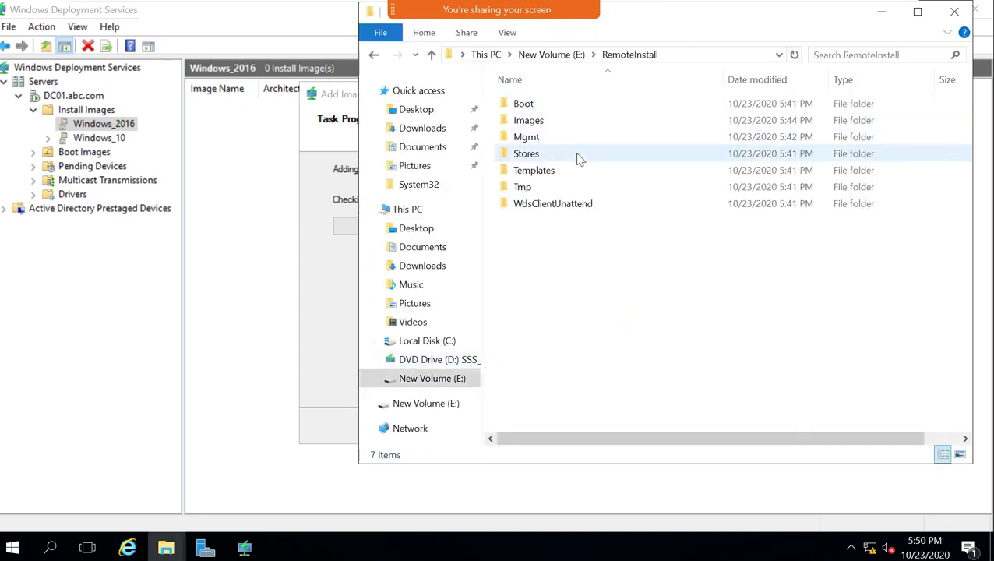
{"action": "double_click", "coordinate": [544, 121]}
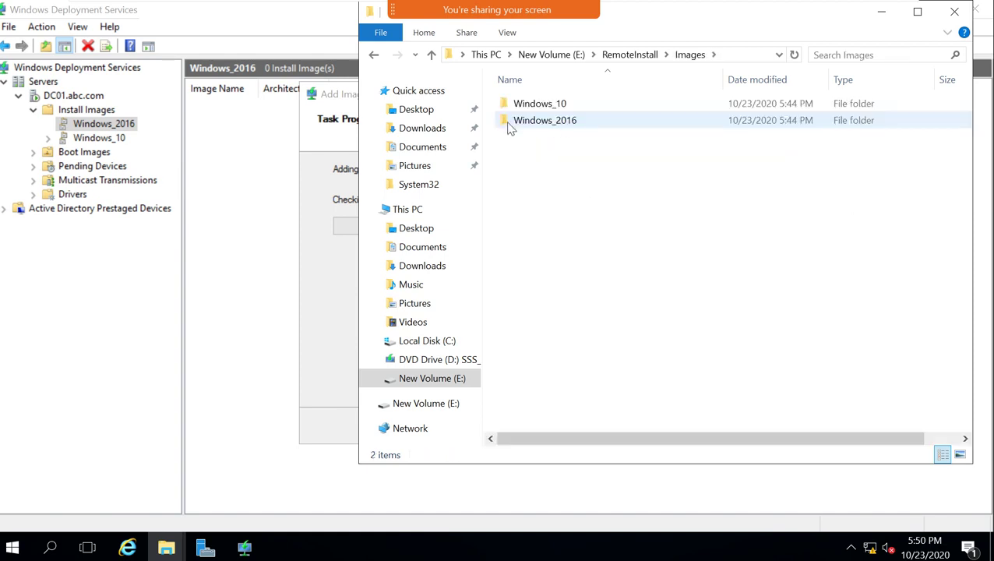
{"action": "double_click", "coordinate": [526, 123]}
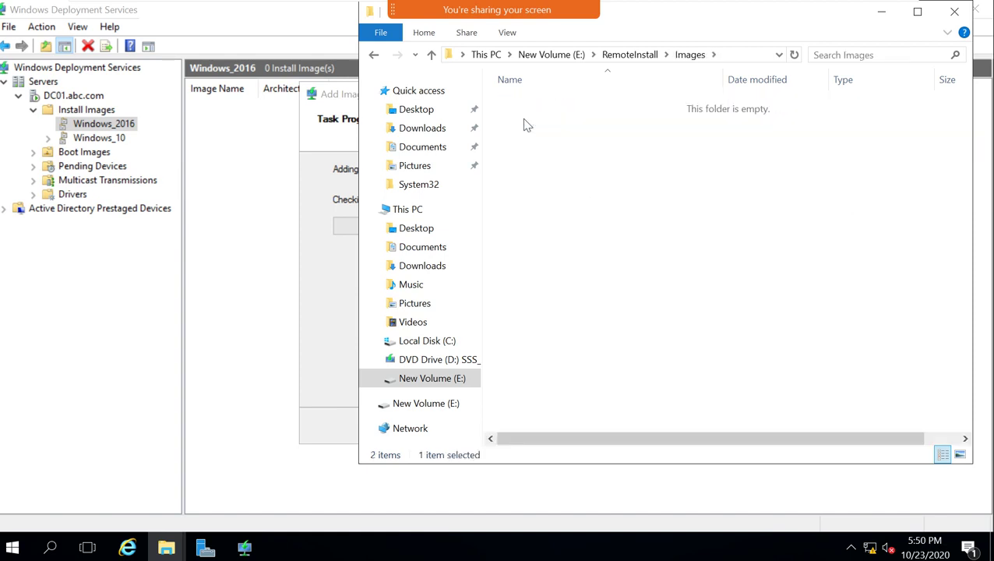
{"action": "right_click", "coordinate": [558, 176]}
{"action": "left_click", "coordinate": [578, 230]}
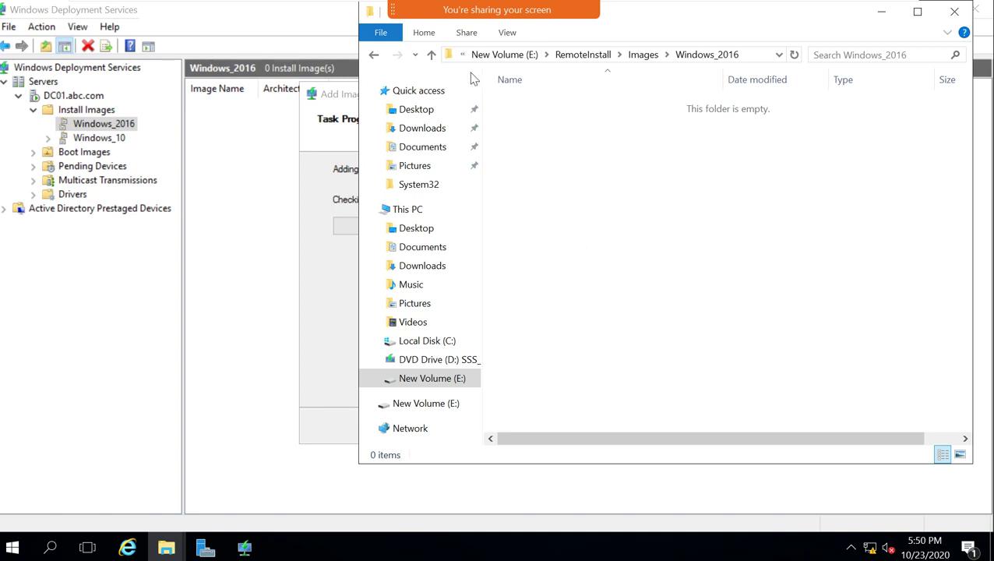
{"action": "left_click", "coordinate": [449, 55]}
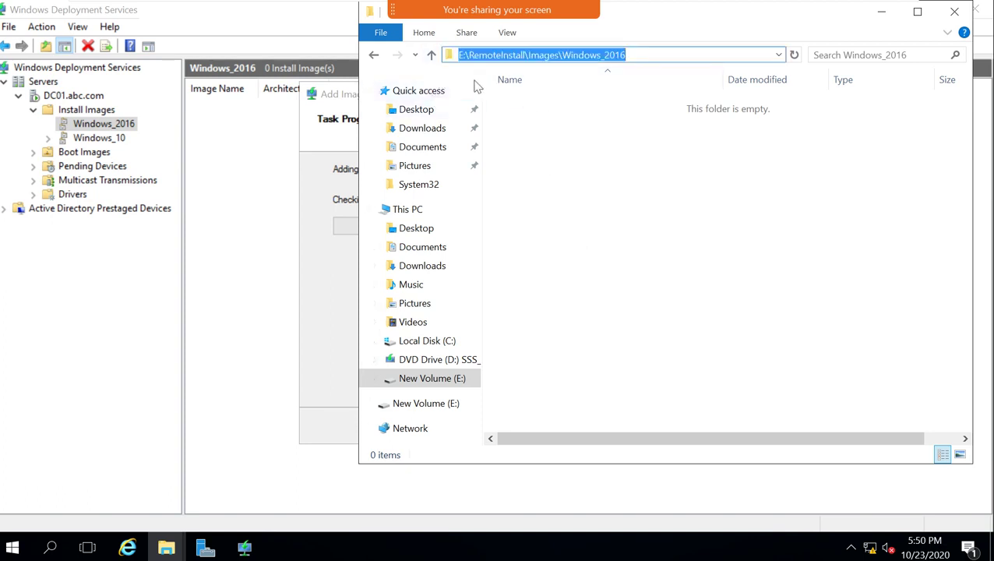
Browse the Windows_10, Boot, Templates and Stores folders, then close File Explorer.
{"action": "left_click", "coordinate": [431, 55]}
{"action": "double_click", "coordinate": [535, 106]}
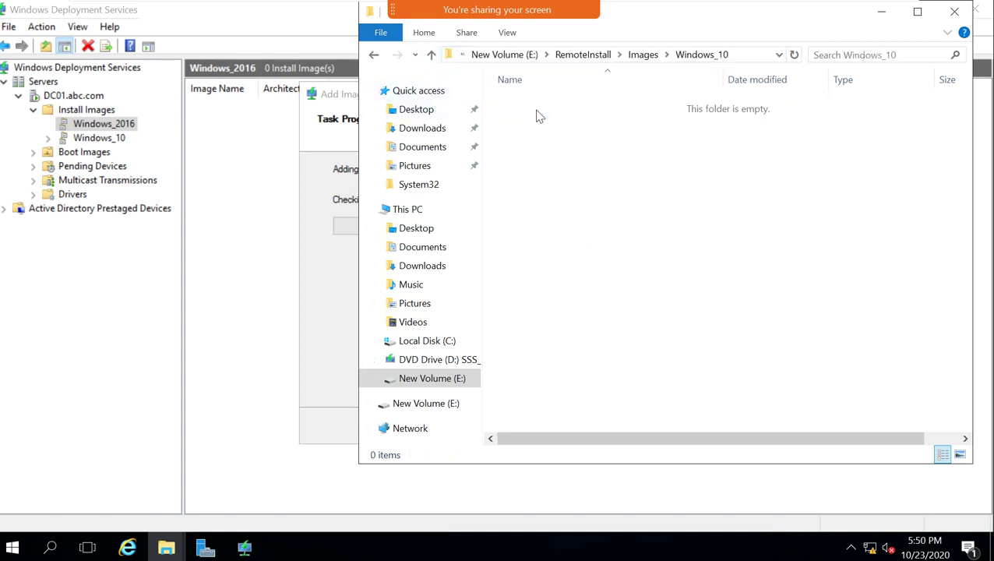
{"action": "left_click", "coordinate": [431, 55]}
{"action": "left_click", "coordinate": [430, 54]}
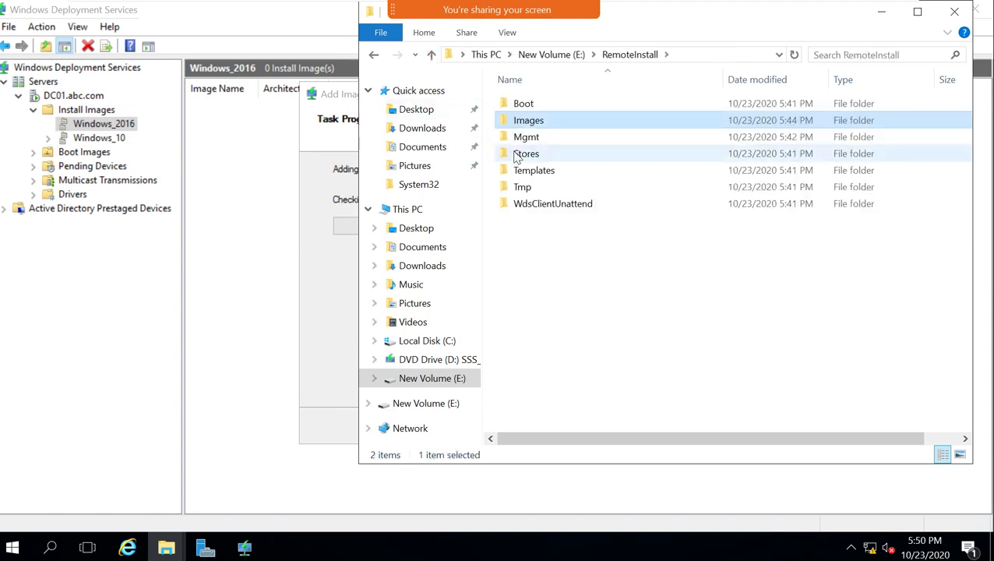
{"action": "double_click", "coordinate": [523, 106]}
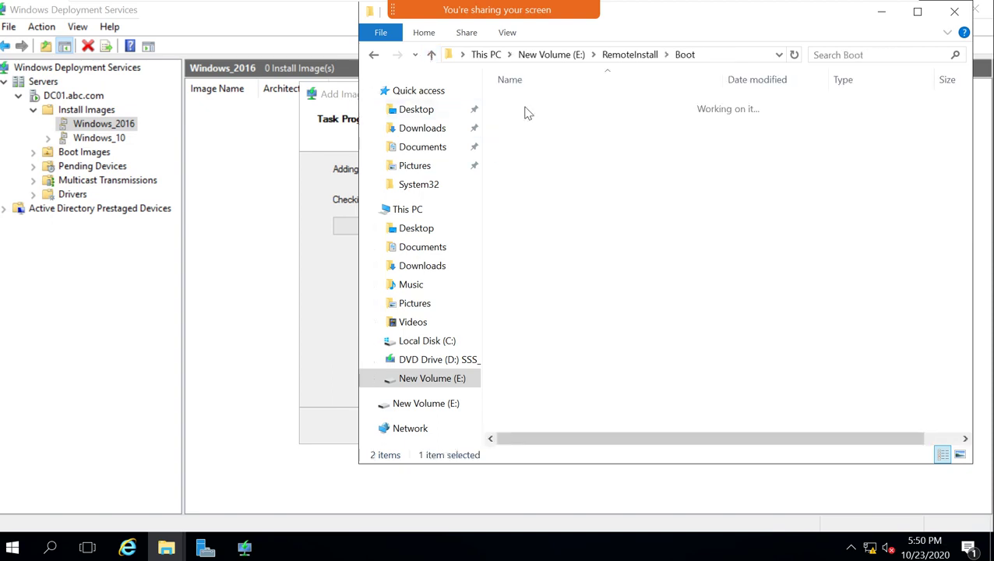
{"action": "left_click", "coordinate": [431, 55]}
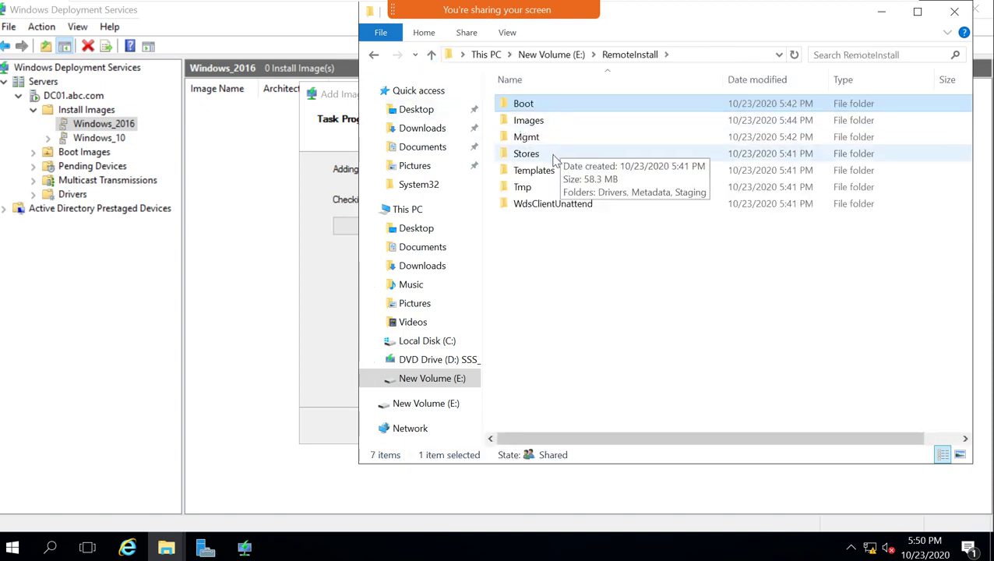
{"action": "double_click", "coordinate": [545, 170]}
{"action": "left_click", "coordinate": [431, 55]}
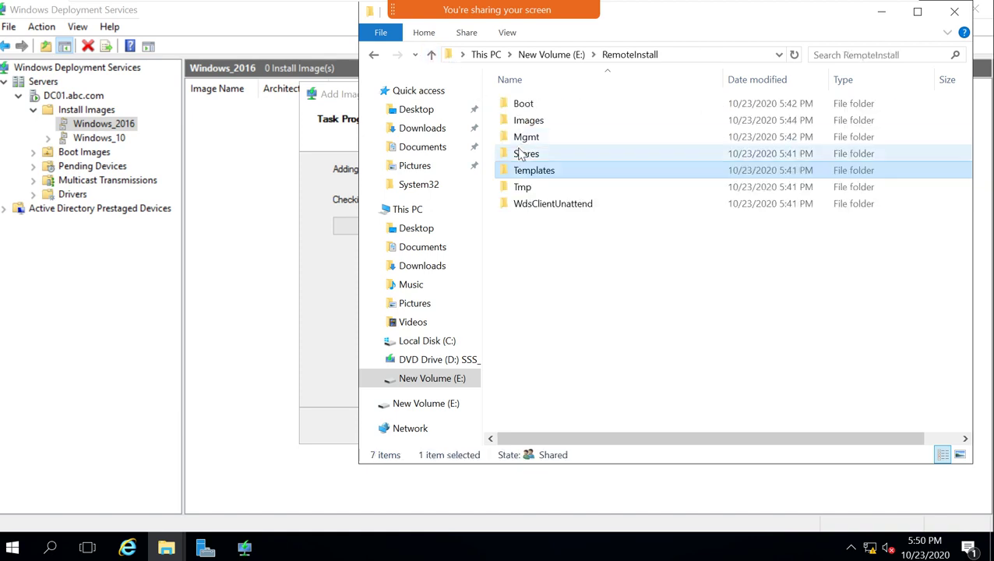
{"action": "double_click", "coordinate": [523, 154]}
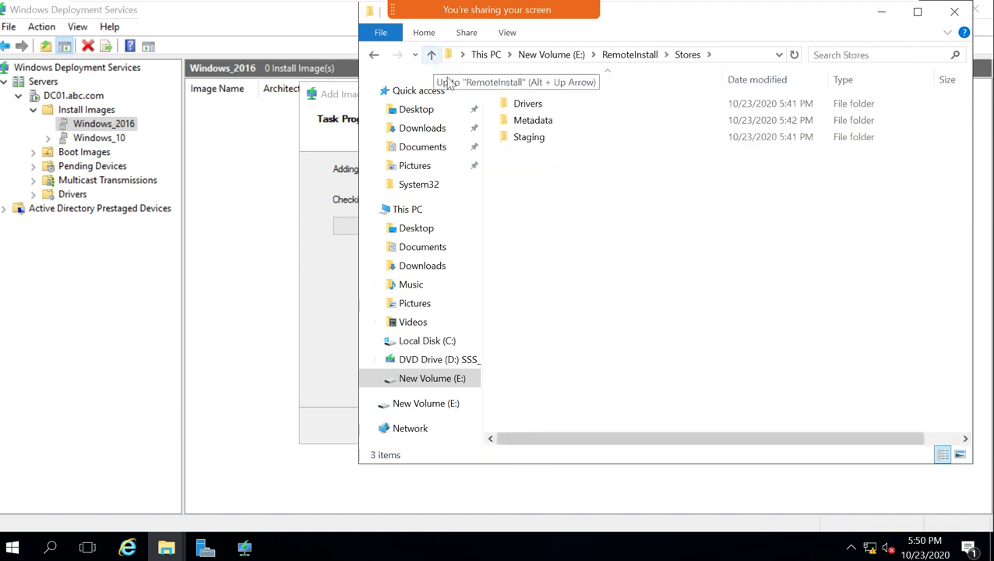
{"action": "left_click", "coordinate": [431, 54]}
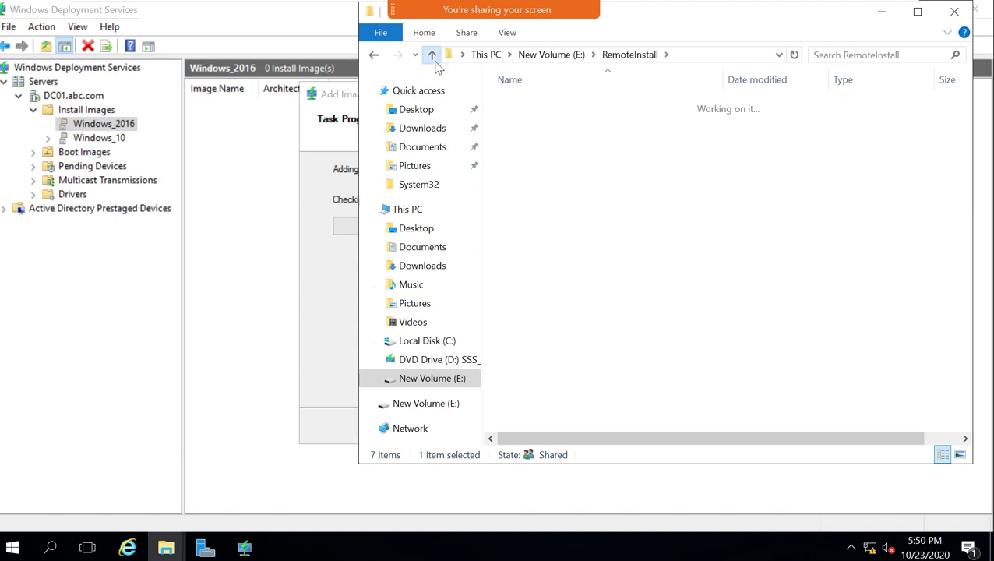
{"action": "left_click", "coordinate": [432, 55]}
{"action": "left_click", "coordinate": [954, 11]}
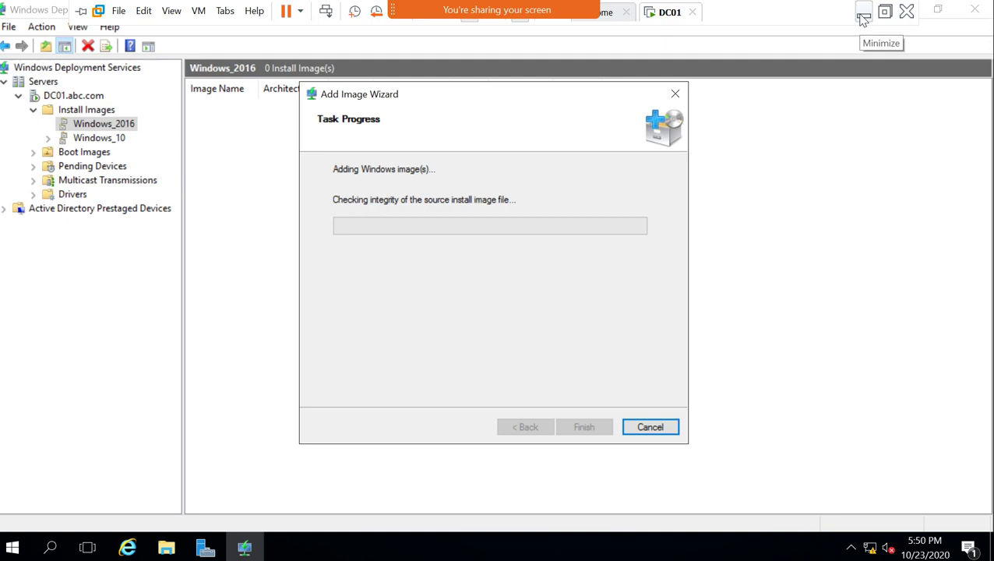
Minimize the DC01 VM to the host desktop, then restore it from the taskbar.
{"action": "left_click", "coordinate": [862, 18]}
{"action": "key", "text": "super+d"}
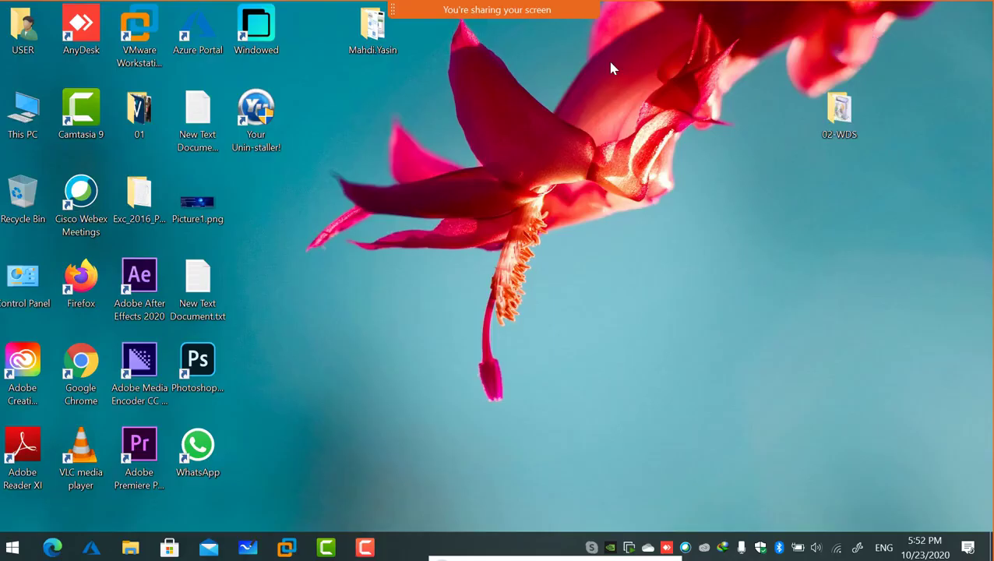
{"action": "mouse_move", "coordinate": [285, 548]}
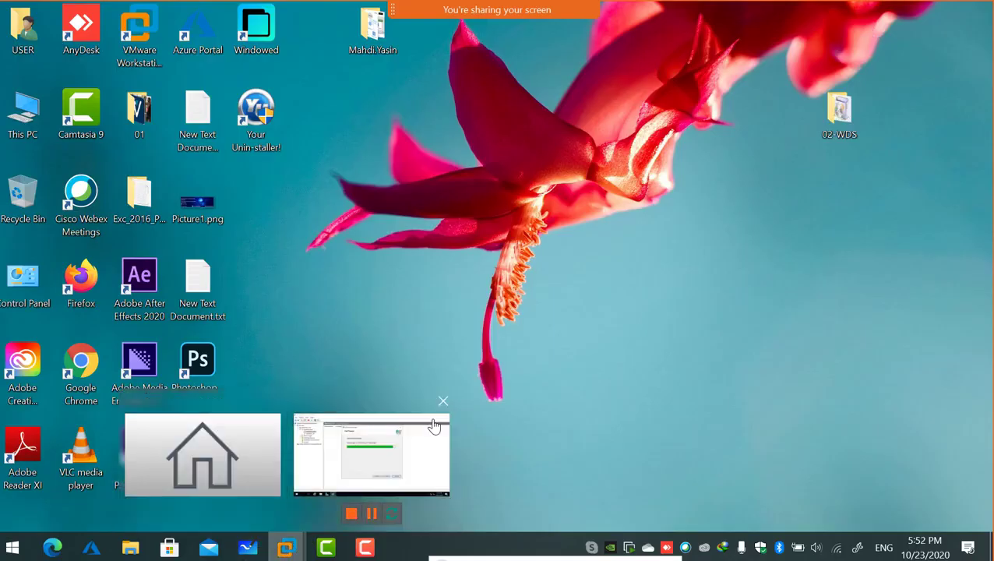
{"action": "left_click", "coordinate": [372, 452]}
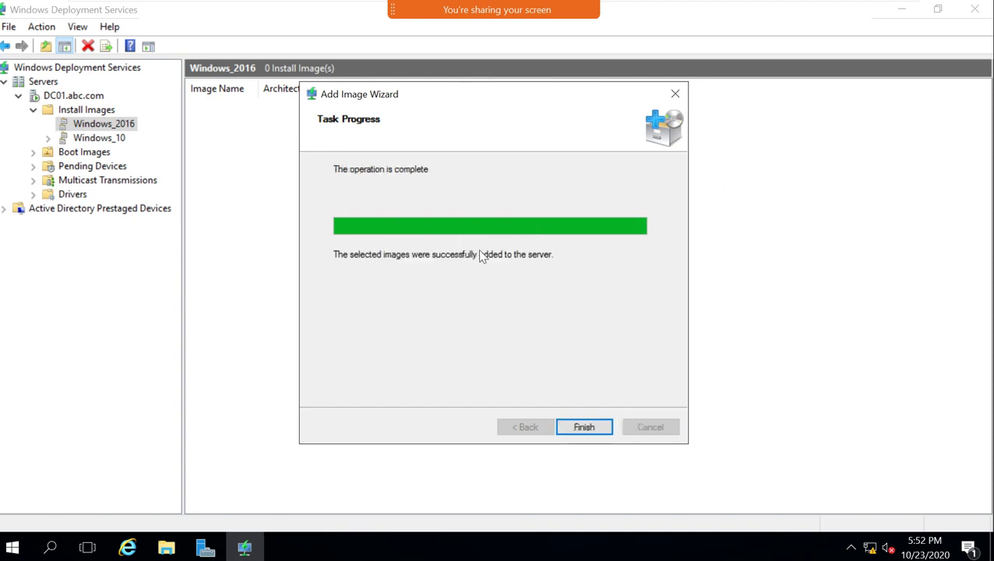
Finish the Add Image Wizard and bring up the Boot Images context menu.
{"action": "left_click", "coordinate": [580, 429]}
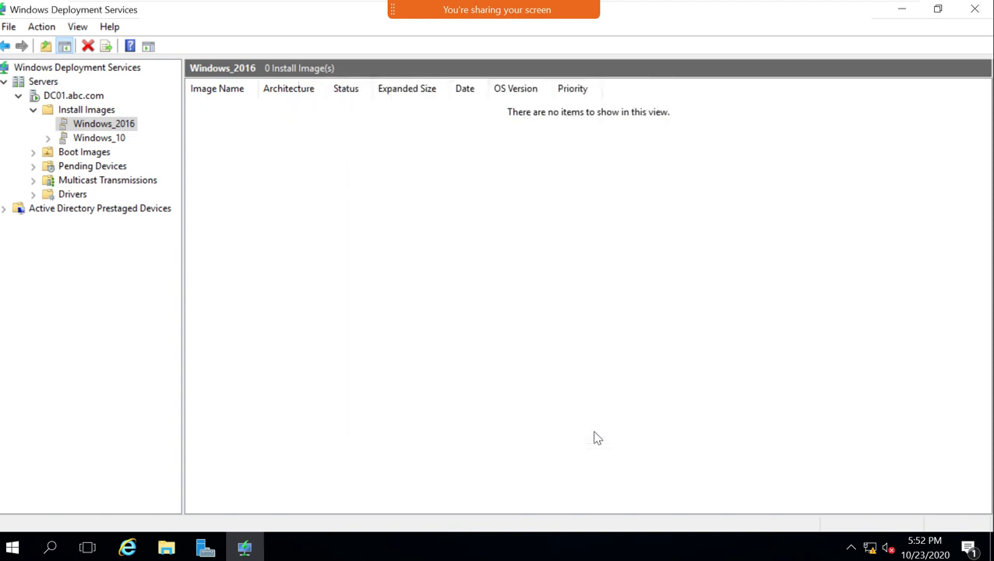
{"action": "left_click", "coordinate": [99, 154]}
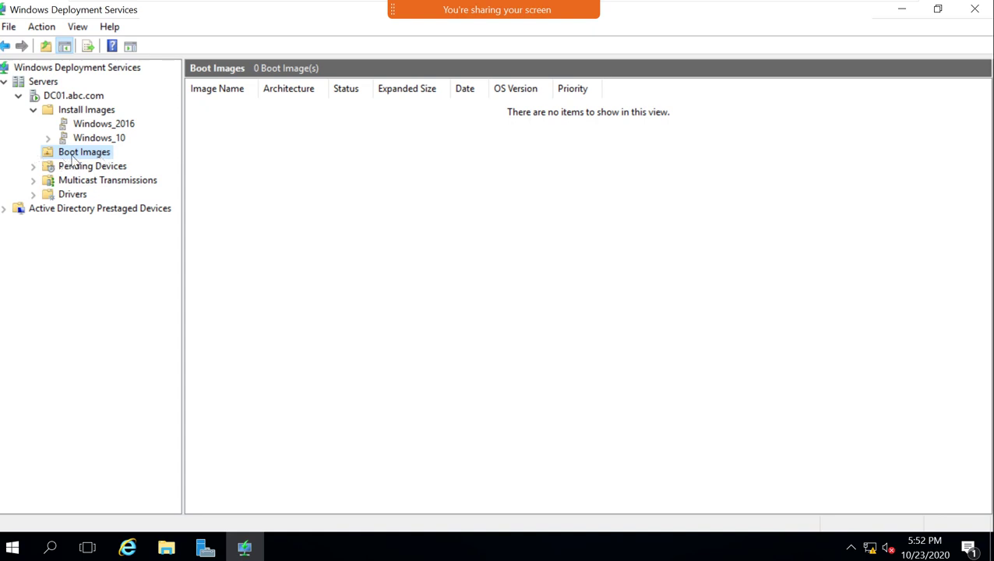
{"action": "right_click", "coordinate": [84, 161]}
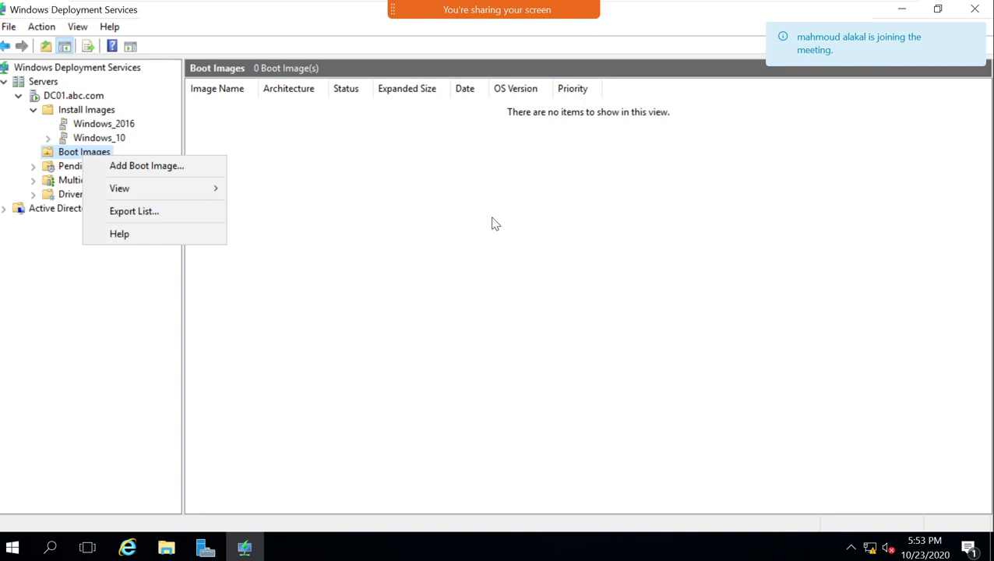
Choose Add Boot Image from the Boot Images context menu.
{"action": "left_click", "coordinate": [141, 167]}
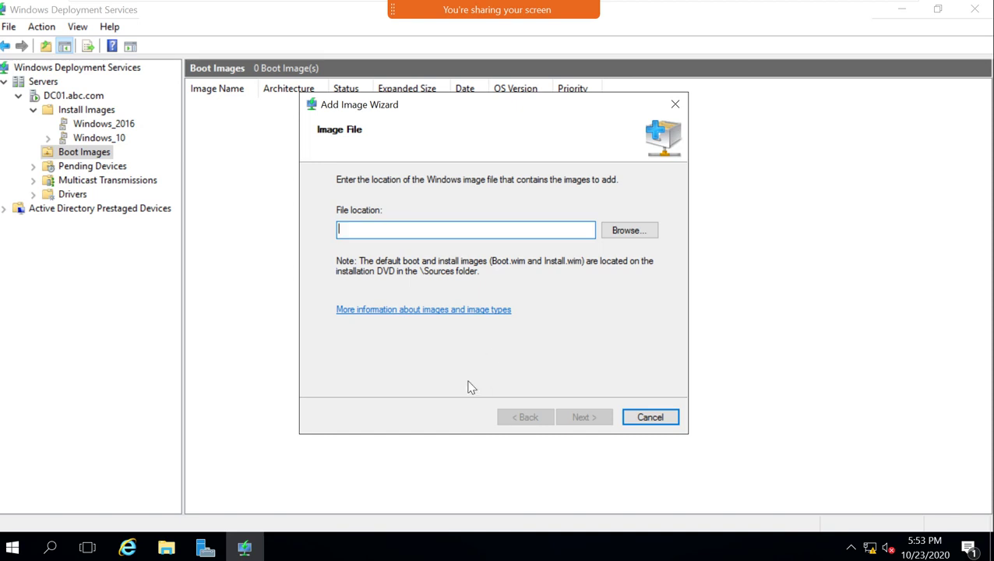
Select D:\sources\boot.wim as the boot image file and advance to Image Metadata.
{"action": "left_click", "coordinate": [614, 234]}
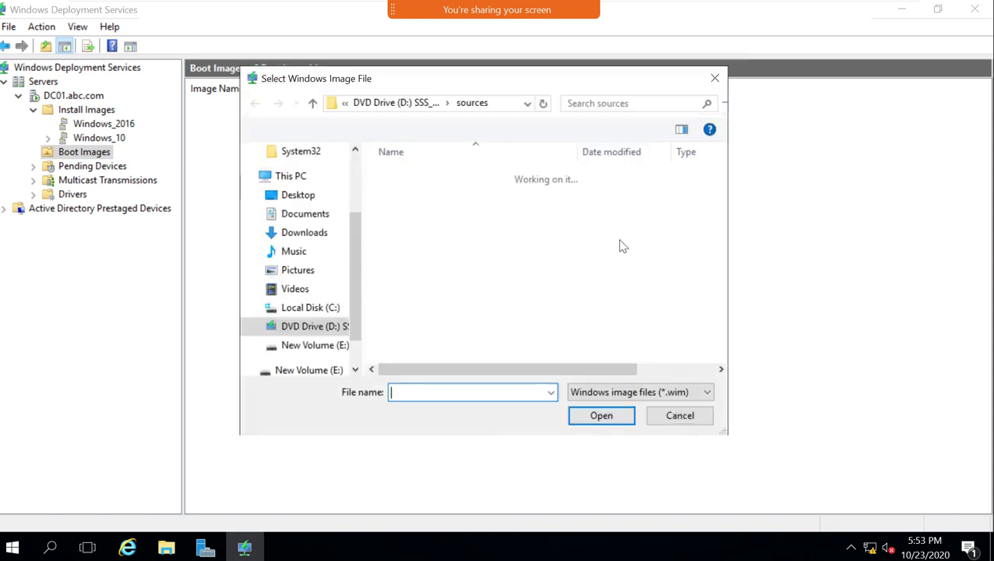
{"action": "scroll", "coordinate": [410, 351], "scroll_direction": "down", "scroll_amount": 1}
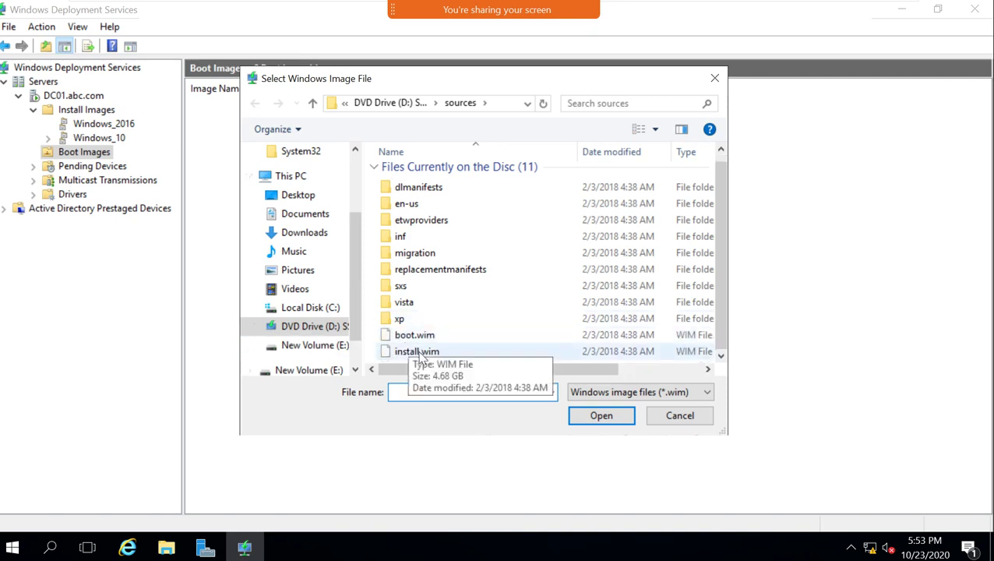
{"action": "left_click", "coordinate": [412, 337]}
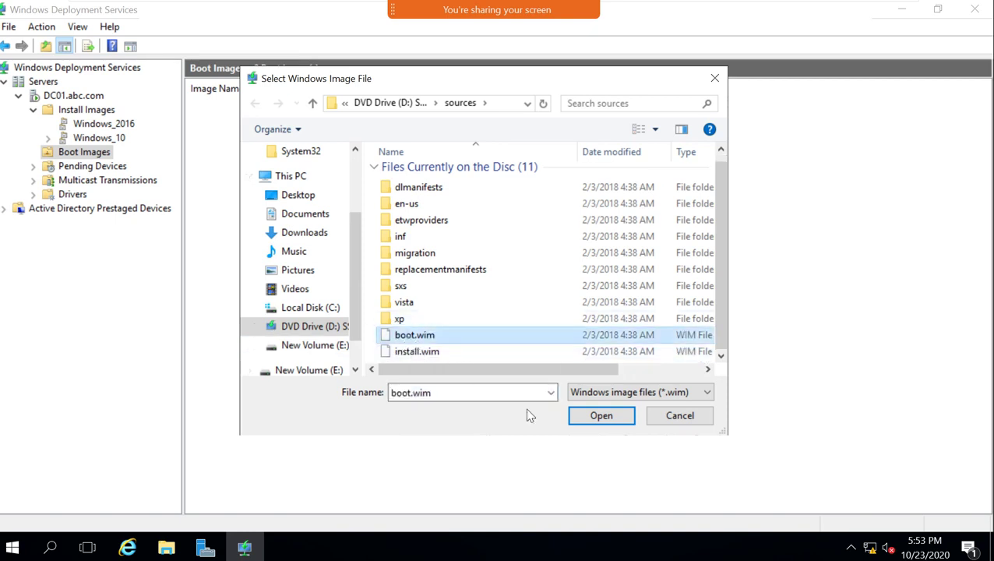
{"action": "left_click", "coordinate": [591, 417]}
{"action": "left_click", "coordinate": [586, 417]}
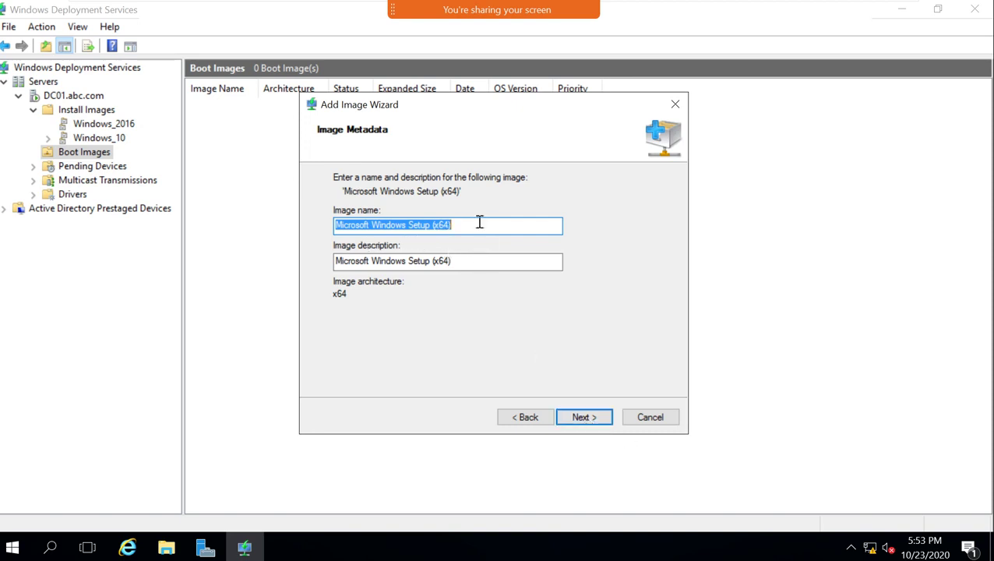
Add boot.wim to the server as the boot image Microsoft Windows Setup (x64).
{"action": "left_click_drag", "start_coordinate": [476, 222], "coordinate": [329, 225]}
{"action": "left_click", "coordinate": [582, 417]}
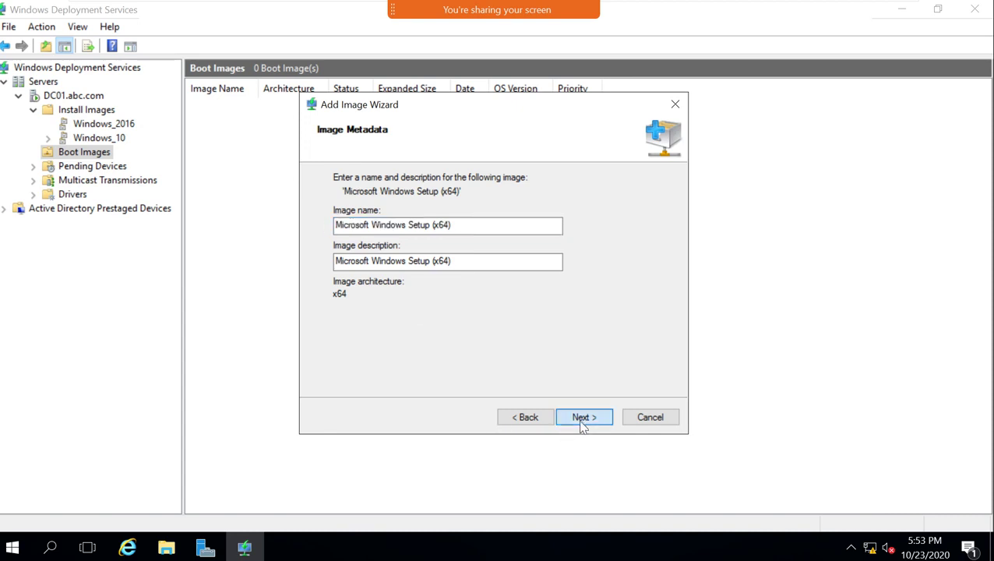
{"action": "left_click", "coordinate": [525, 420]}
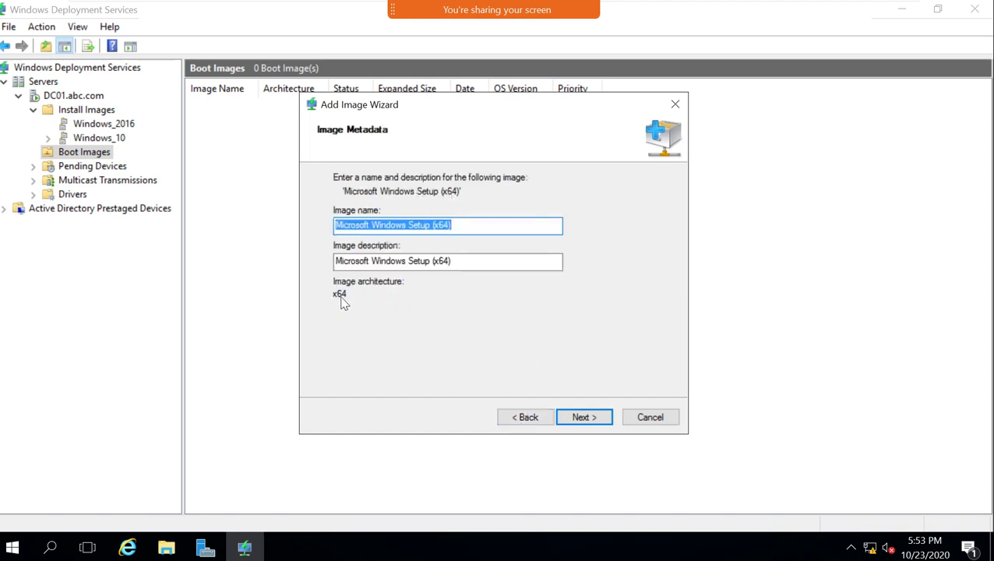
{"action": "left_click", "coordinate": [577, 422]}
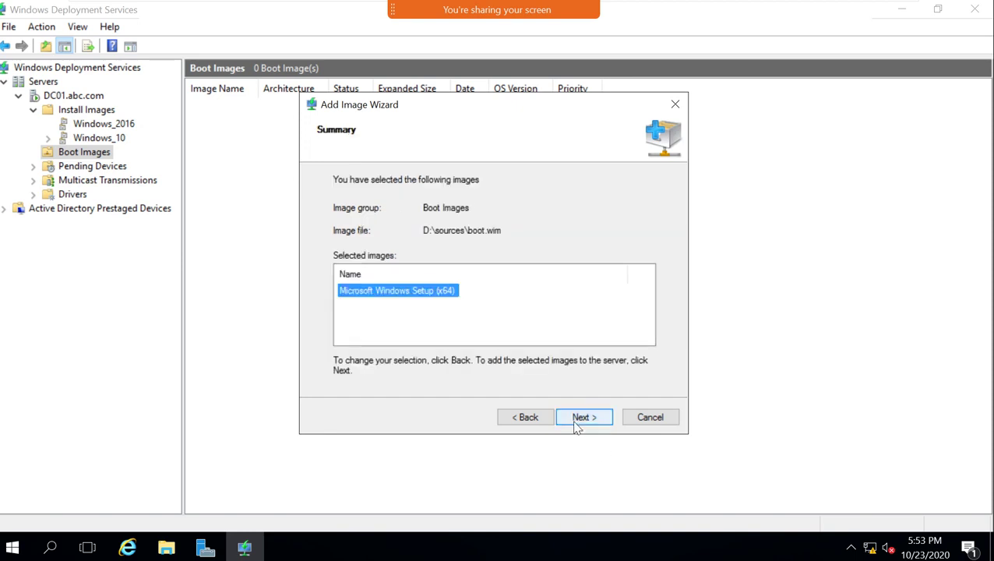
{"action": "left_click", "coordinate": [577, 422]}
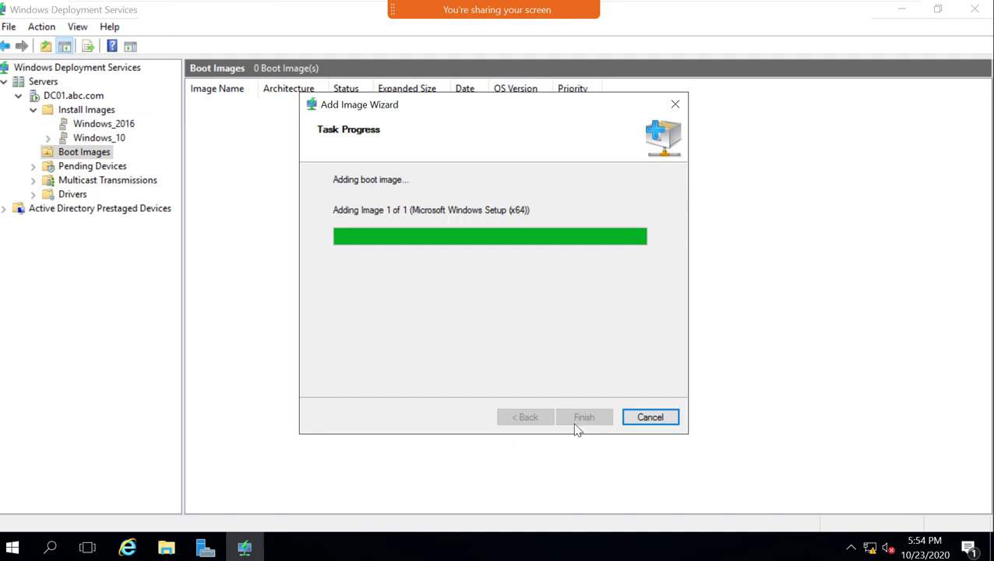
Close the completed wizard and open This PC from the Start menu.
{"action": "left_click", "coordinate": [577, 424]}
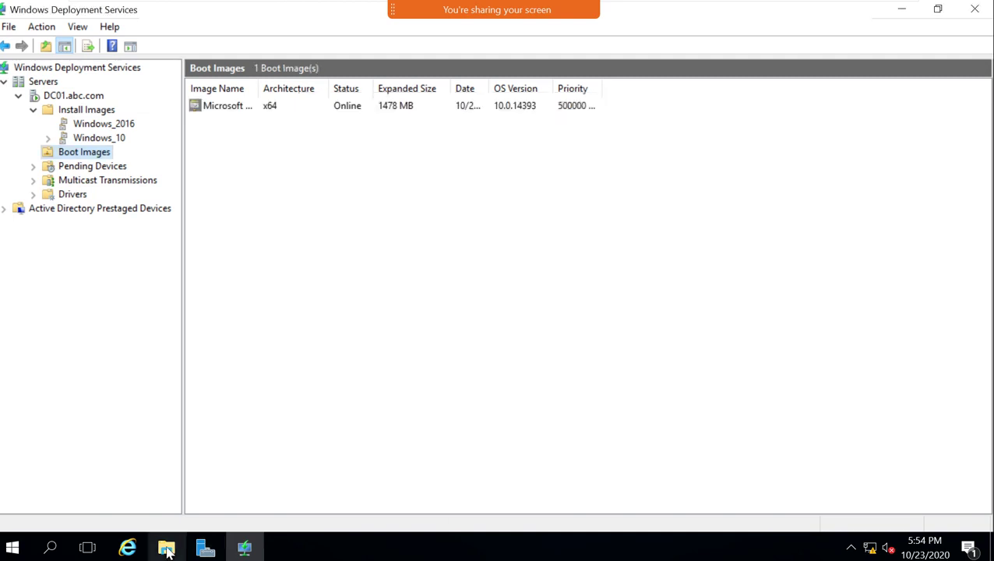
{"action": "left_click", "coordinate": [15, 551]}
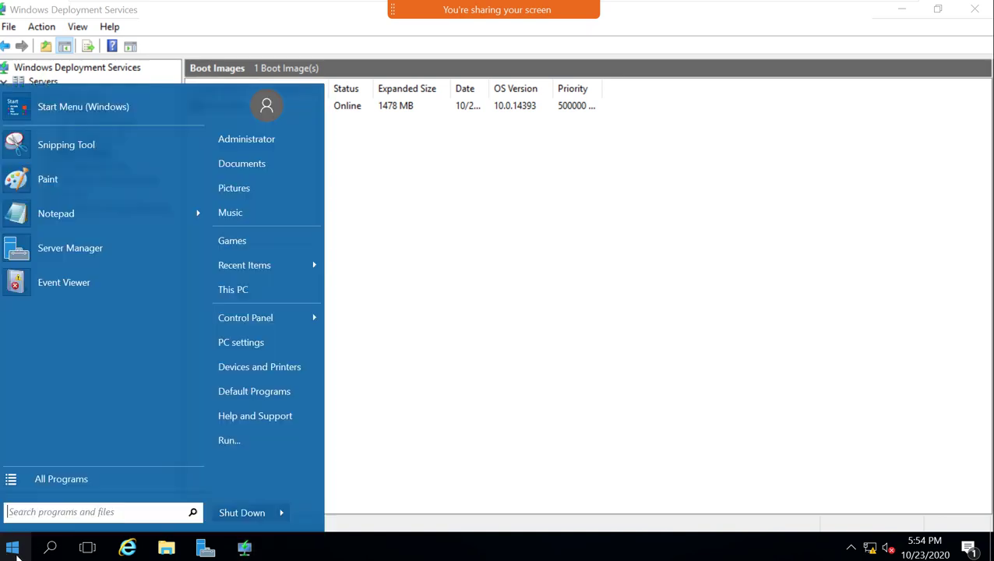
{"action": "left_click", "coordinate": [229, 295]}
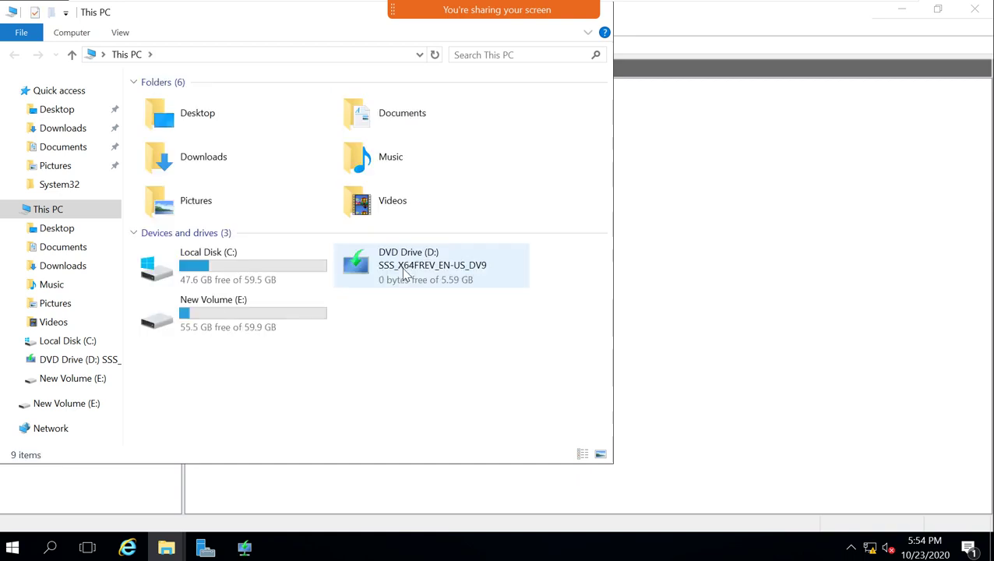
Open the E:\RemoteInstall\Images\Windows_2016 folder in File Explorer.
{"action": "double_click", "coordinate": [236, 312]}
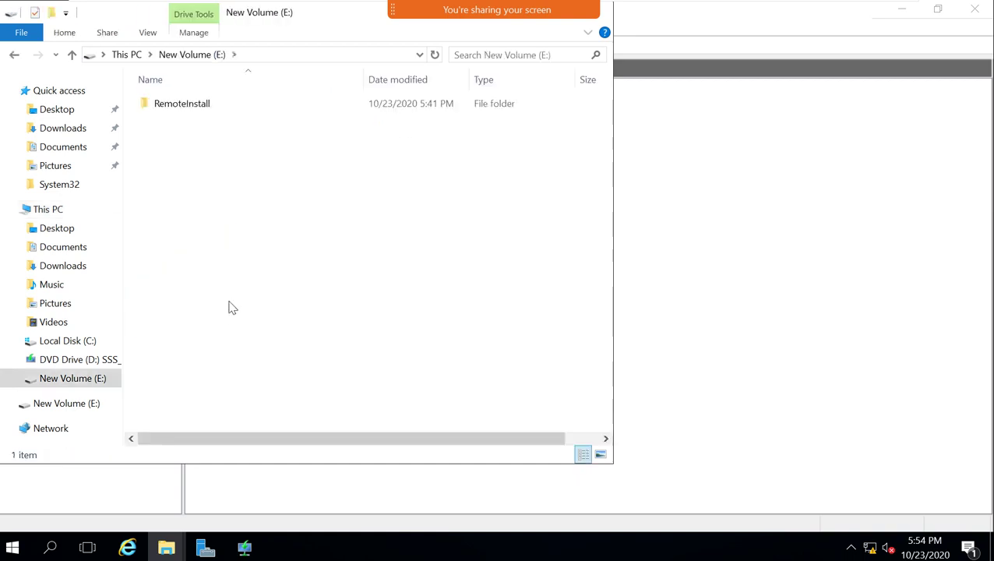
{"action": "double_click", "coordinate": [185, 109]}
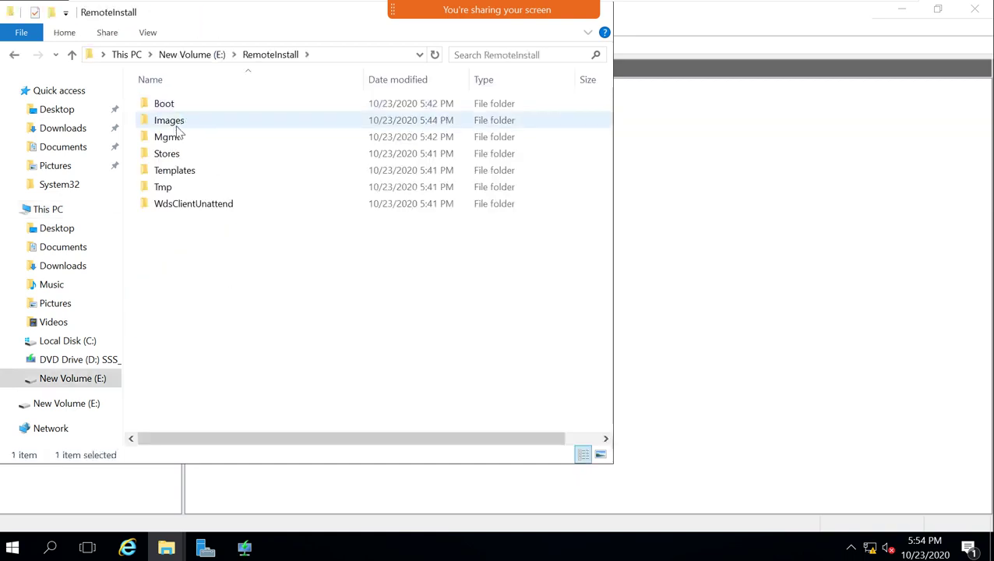
{"action": "double_click", "coordinate": [179, 129]}
{"action": "left_click", "coordinate": [172, 126]}
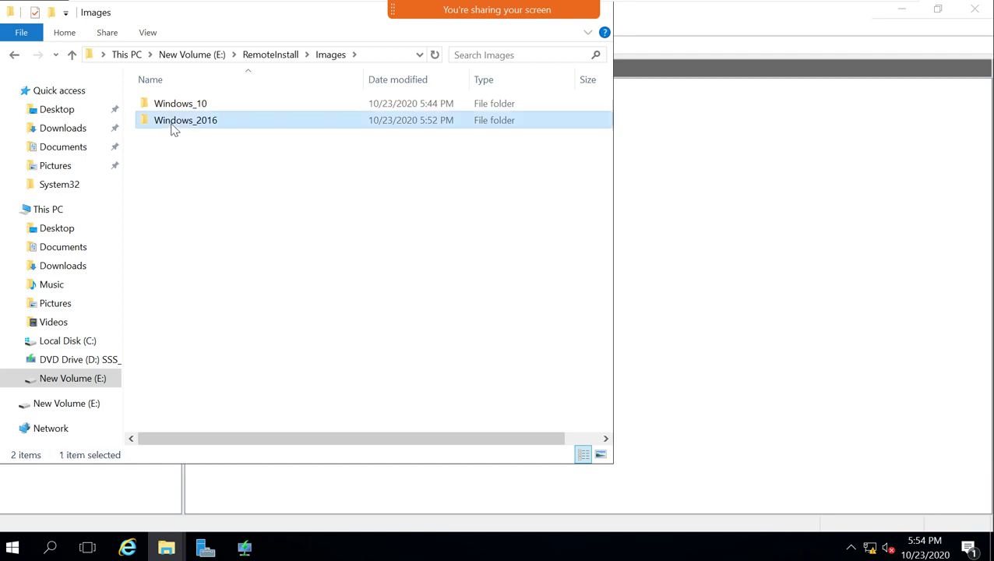
{"action": "double_click", "coordinate": [174, 128]}
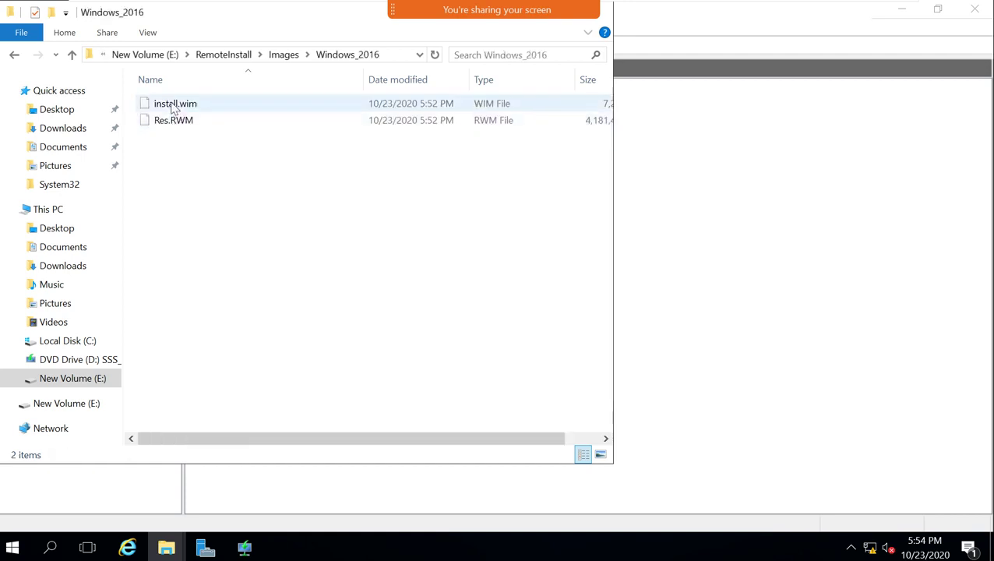
Check install.wim (7,274 KB) and Res.RWM (4,181,454 KB) sizes, then go up to RemoteInstall.
{"action": "left_click", "coordinate": [173, 107]}
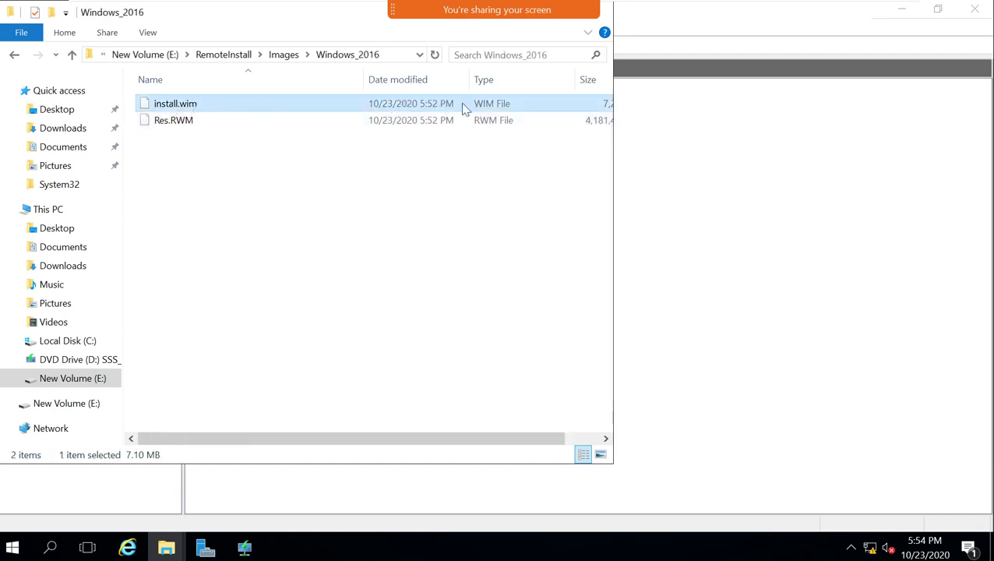
{"action": "left_click_drag", "start_coordinate": [419, 442], "coordinate": [386, 426]}
{"action": "left_click", "coordinate": [178, 119]}
{"action": "left_click", "coordinate": [184, 107]}
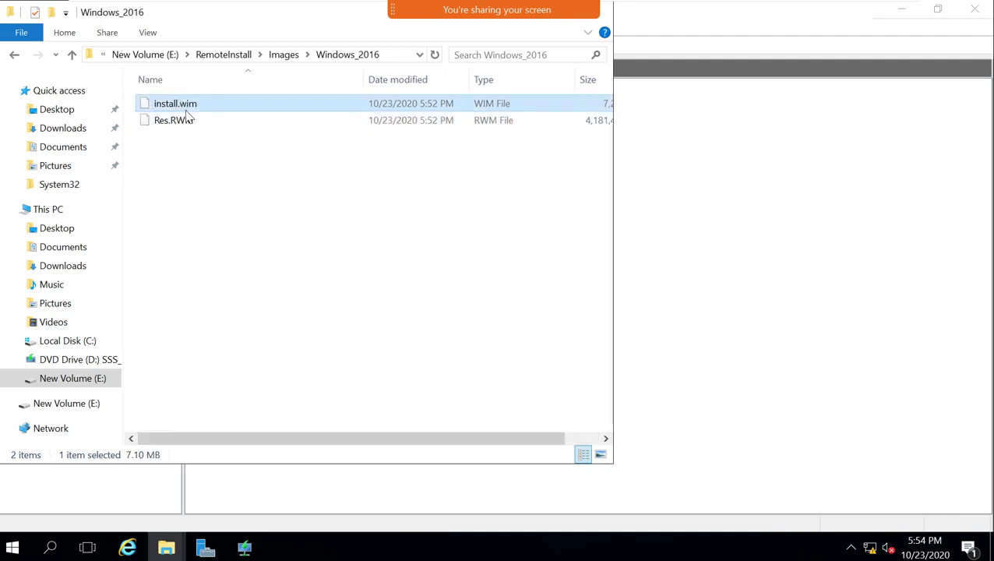
{"action": "right_click", "coordinate": [241, 238]}
{"action": "left_click", "coordinate": [275, 303]}
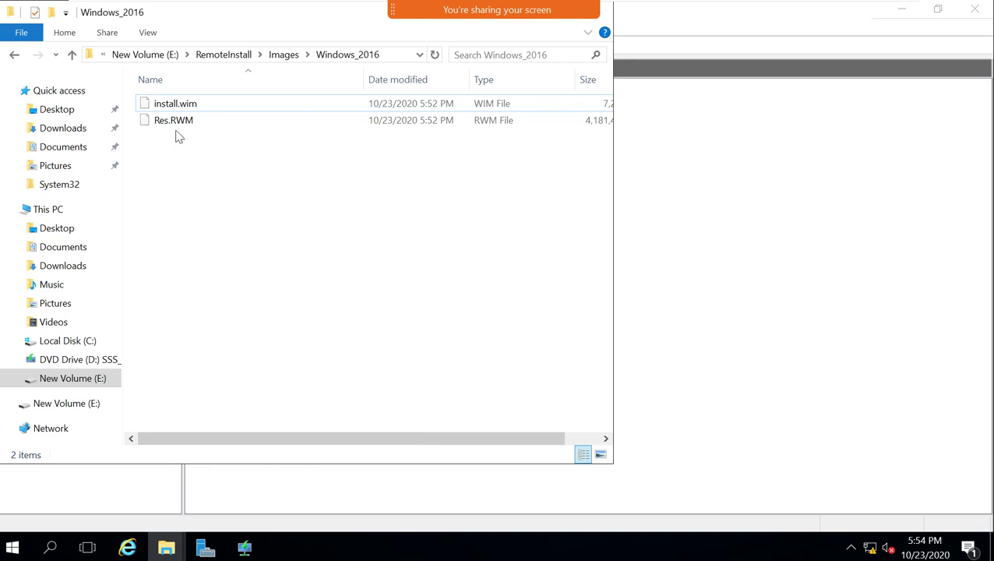
{"action": "left_click", "coordinate": [164, 123]}
{"action": "key", "text": "Up"}
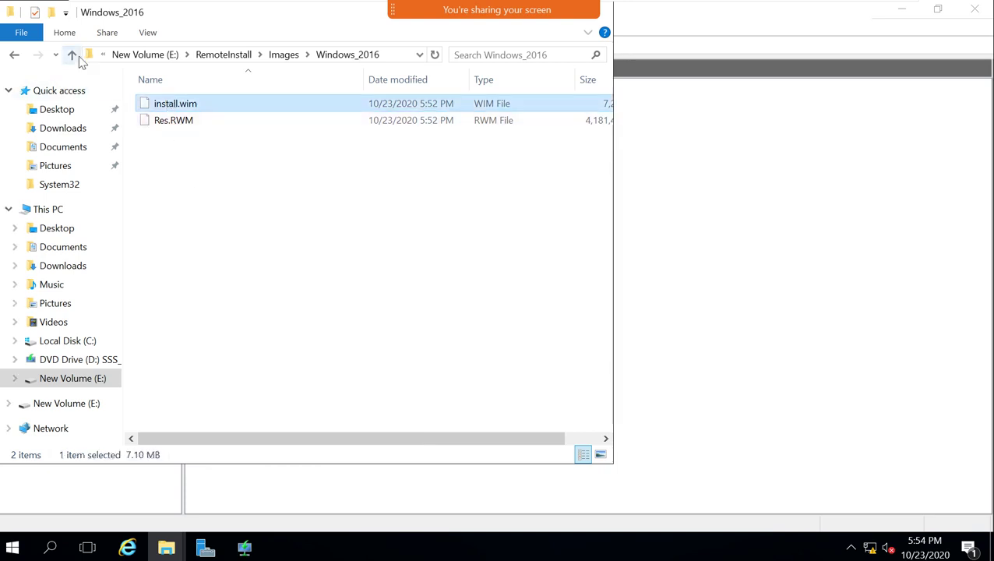
{"action": "left_click", "coordinate": [74, 55]}
{"action": "left_click", "coordinate": [72, 55]}
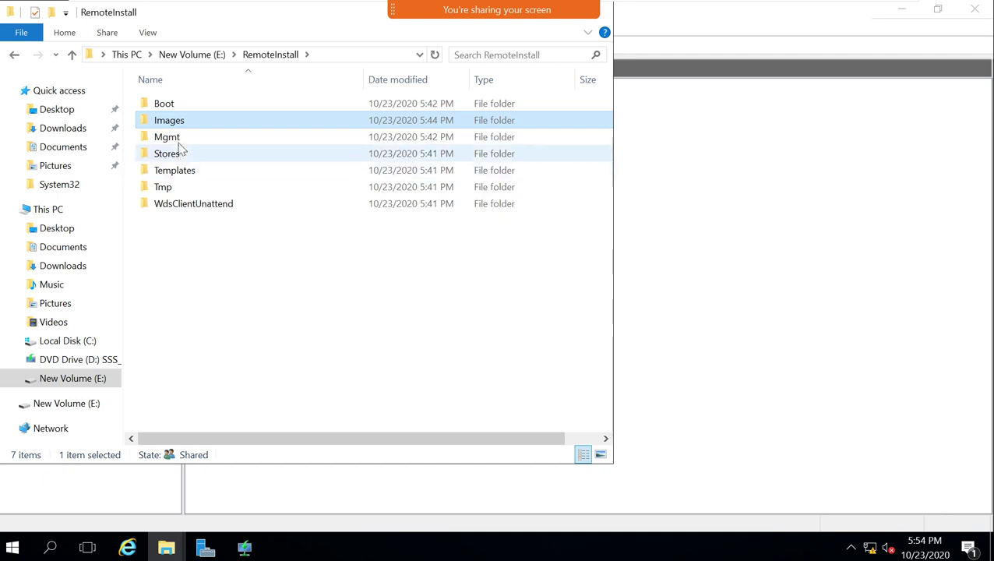
Browse Boot's x64, x64uefi (checking default.bcd) and x86x64 folders, then close File Explorer.
{"action": "double_click", "coordinate": [167, 103]}
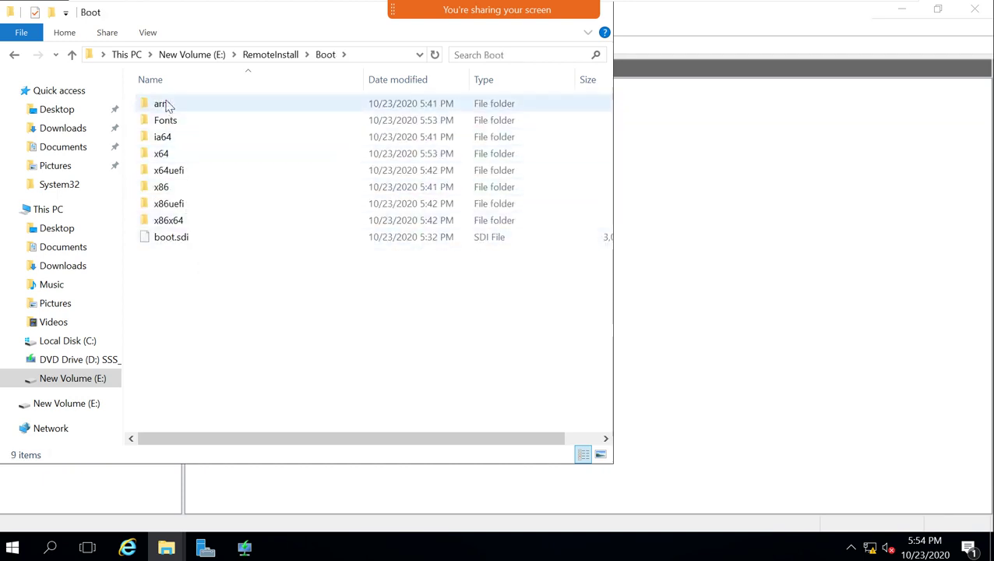
{"action": "double_click", "coordinate": [168, 153]}
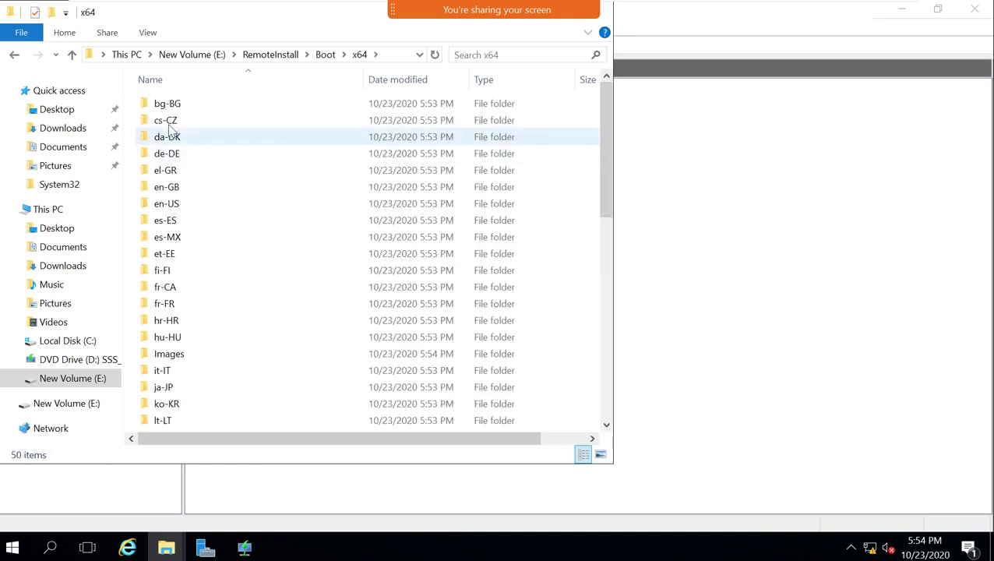
{"action": "scroll", "coordinate": [179, 179], "scroll_direction": "down", "scroll_amount": 10}
{"action": "left_click", "coordinate": [71, 55]}
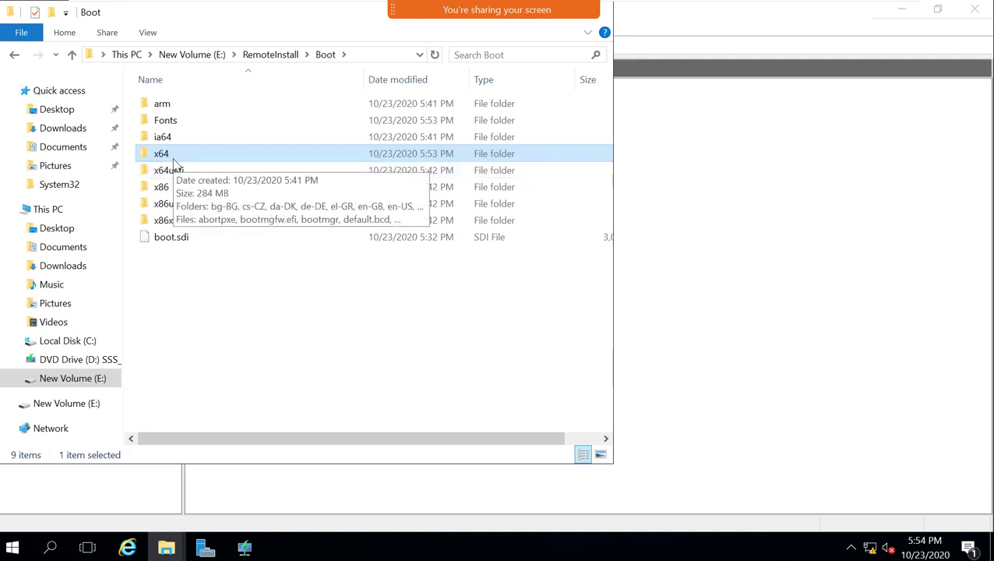
{"action": "double_click", "coordinate": [179, 170]}
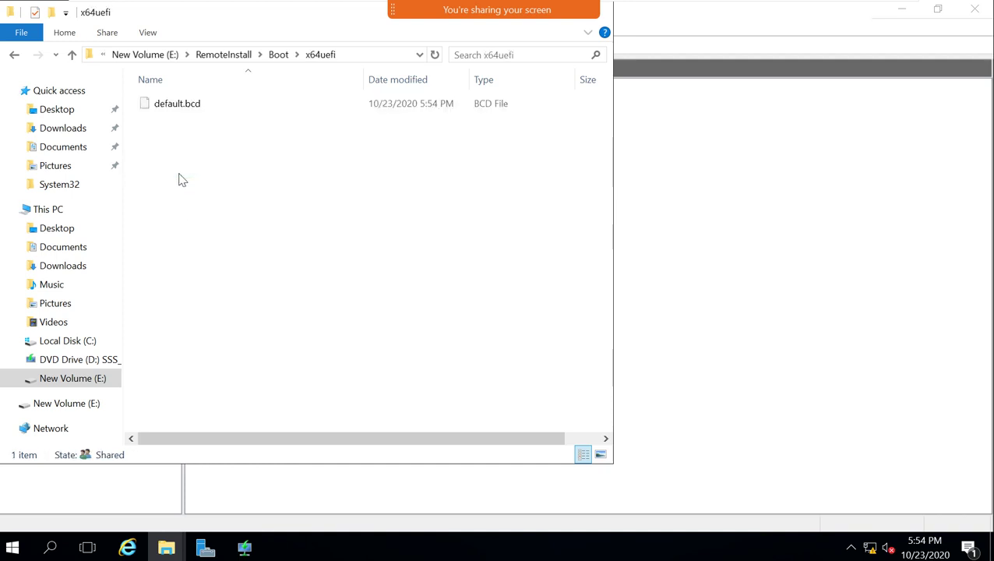
{"action": "left_click", "coordinate": [165, 109]}
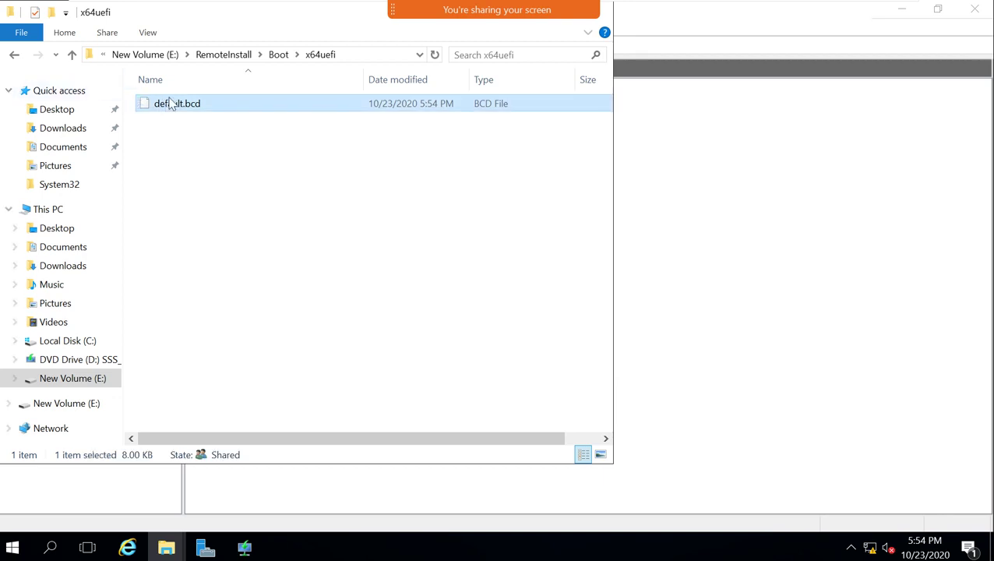
{"action": "left_click", "coordinate": [71, 56]}
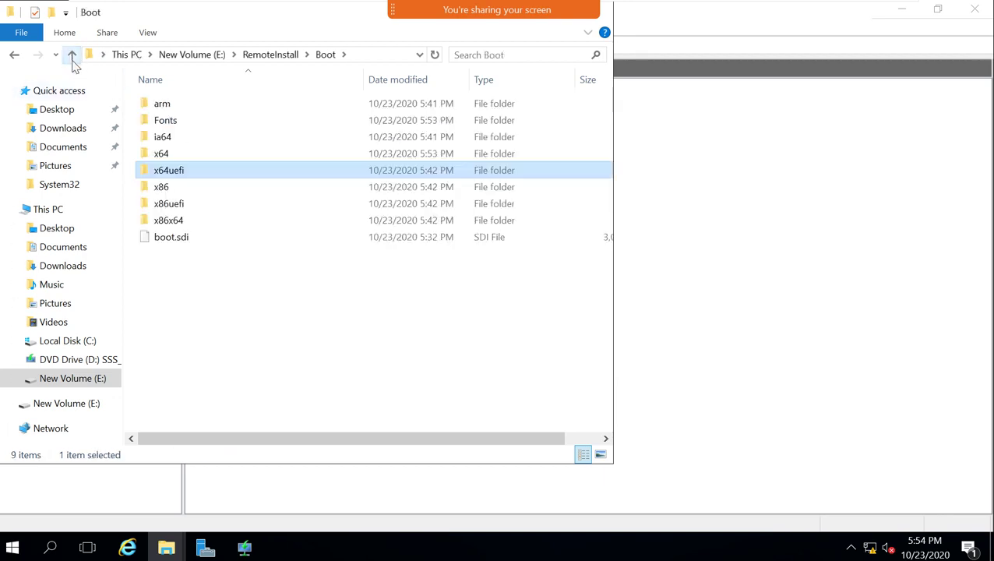
{"action": "double_click", "coordinate": [160, 219]}
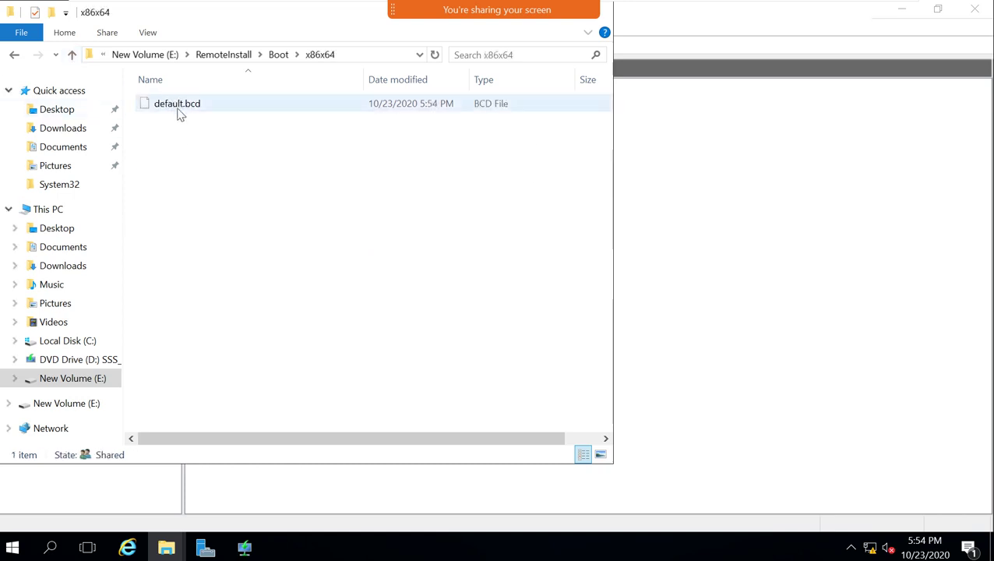
{"action": "left_click", "coordinate": [71, 54]}
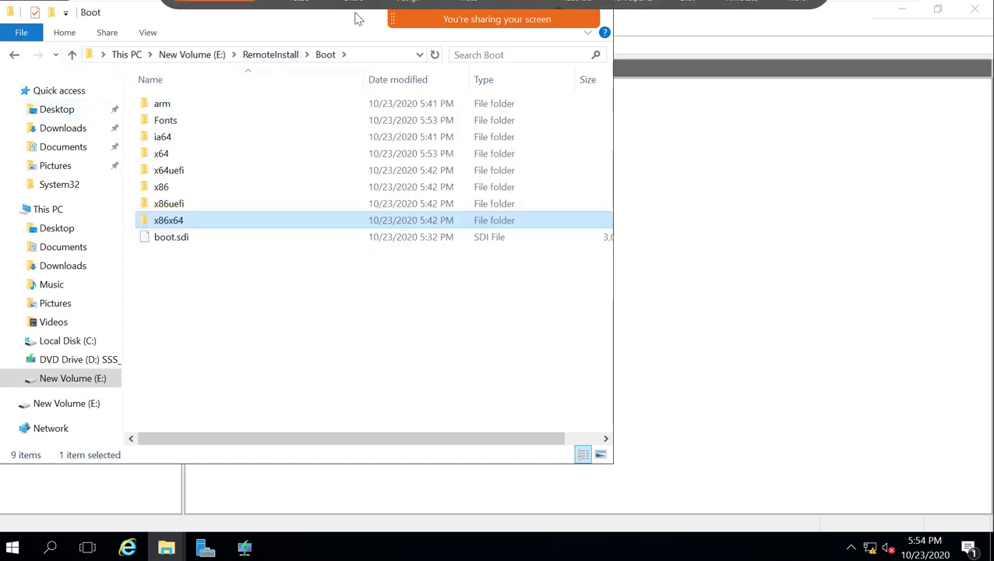
{"action": "left_click_drag", "start_coordinate": [138, 17], "coordinate": [274, 157]}
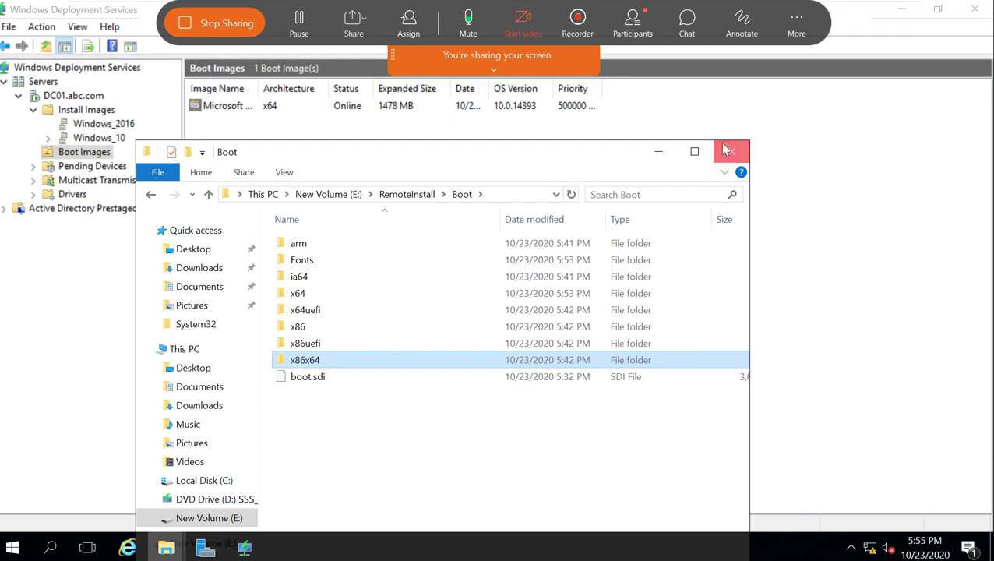
{"action": "left_click", "coordinate": [729, 150]}
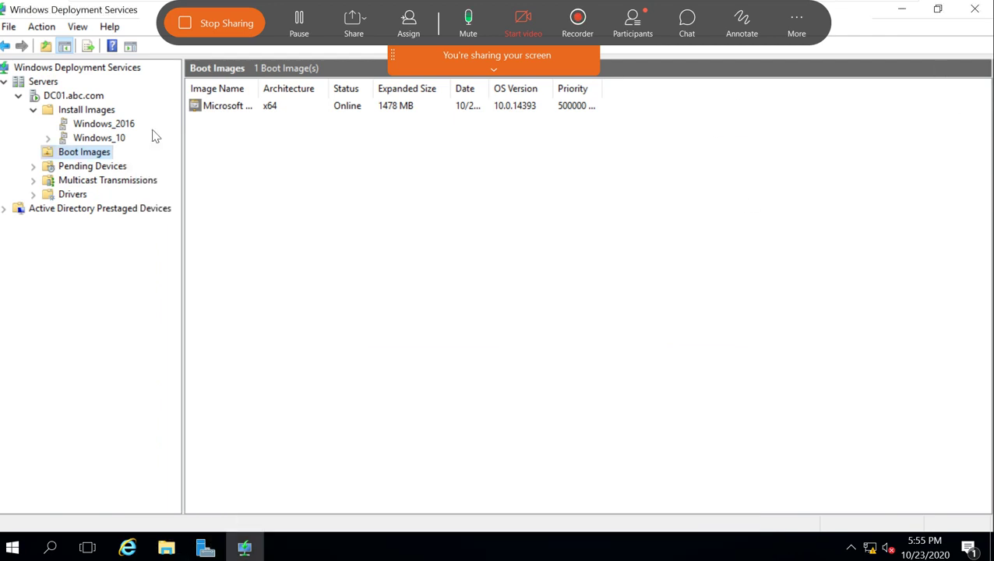
Review the PXE Response tab in DC01.abc.com Properties, cancel, and switch to Server Manager.
{"action": "right_click", "coordinate": [92, 99]}
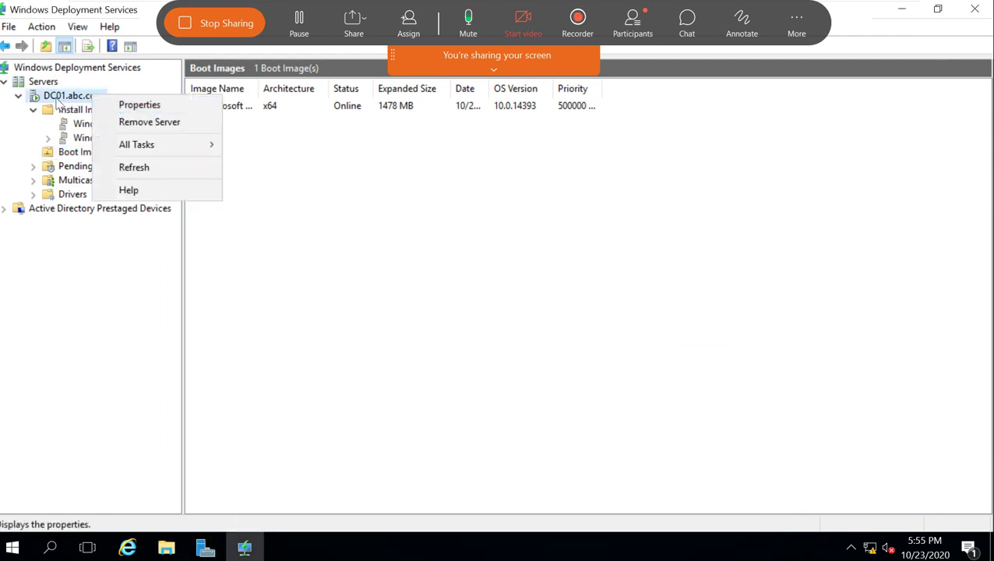
{"action": "left_click", "coordinate": [55, 98]}
{"action": "right_click", "coordinate": [56, 98]}
{"action": "left_click", "coordinate": [81, 102]}
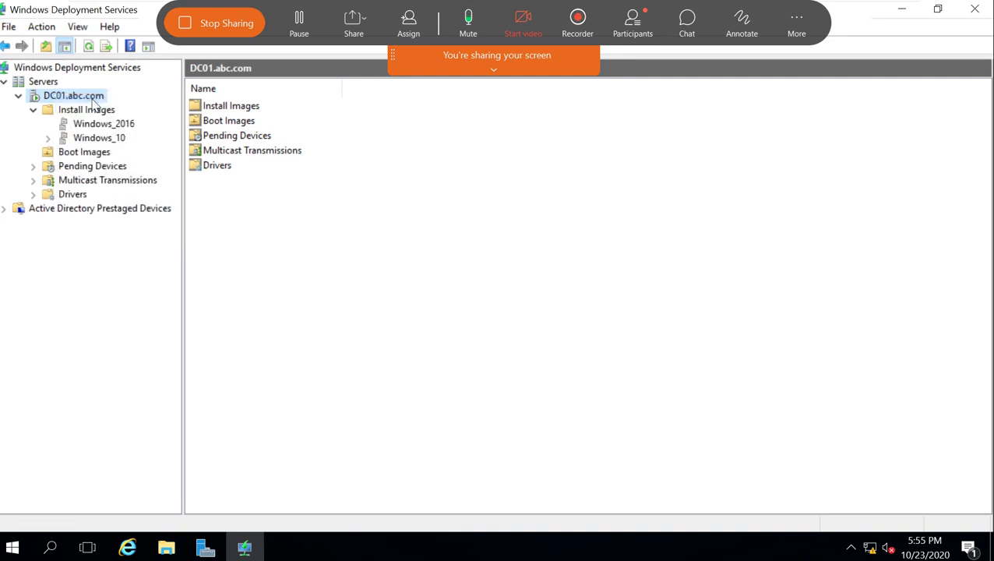
{"action": "left_click_drag", "start_coordinate": [621, 54], "coordinate": [606, 126]}
{"action": "left_click", "coordinate": [390, 164]}
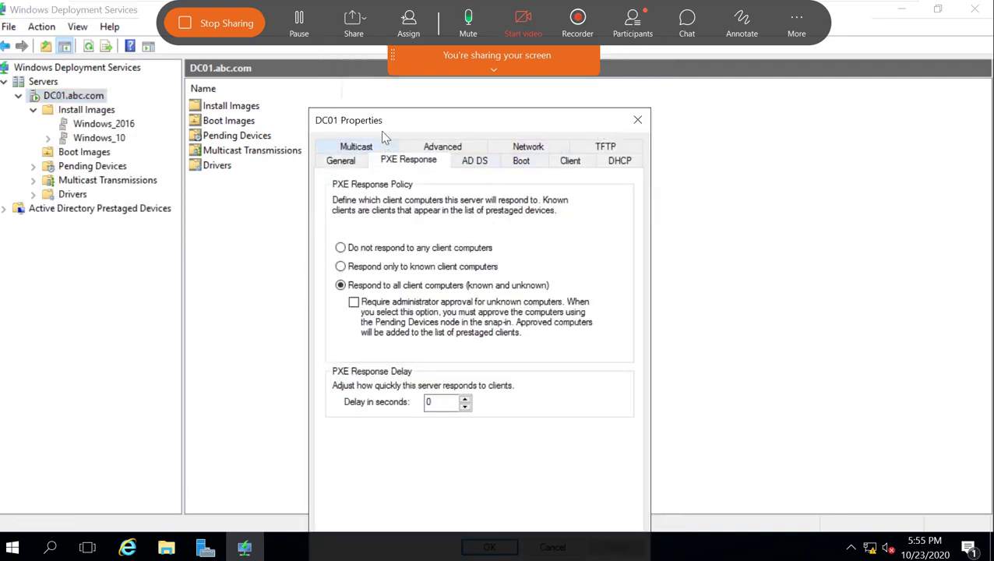
{"action": "left_click_drag", "start_coordinate": [380, 130], "coordinate": [342, 69]}
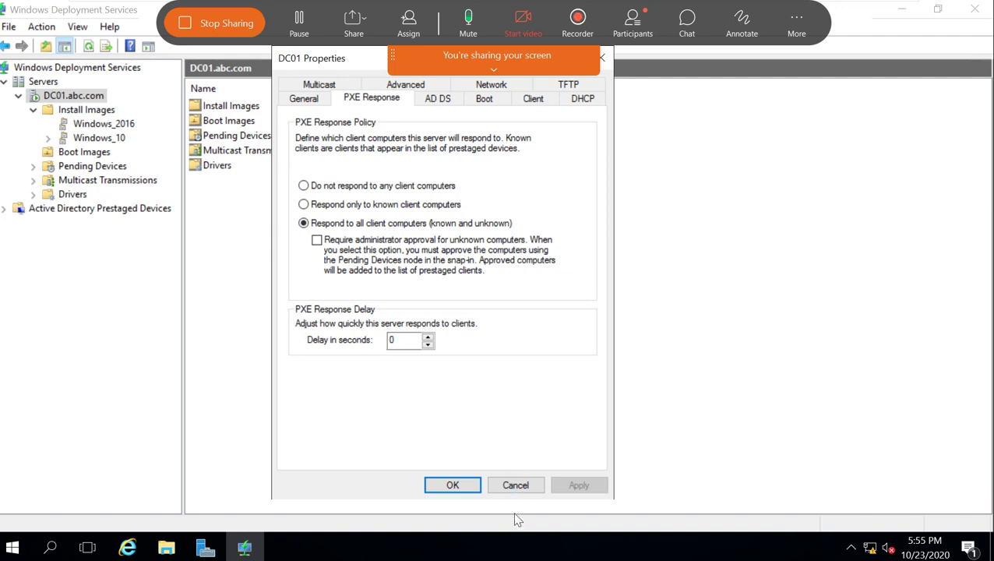
{"action": "left_click", "coordinate": [510, 486]}
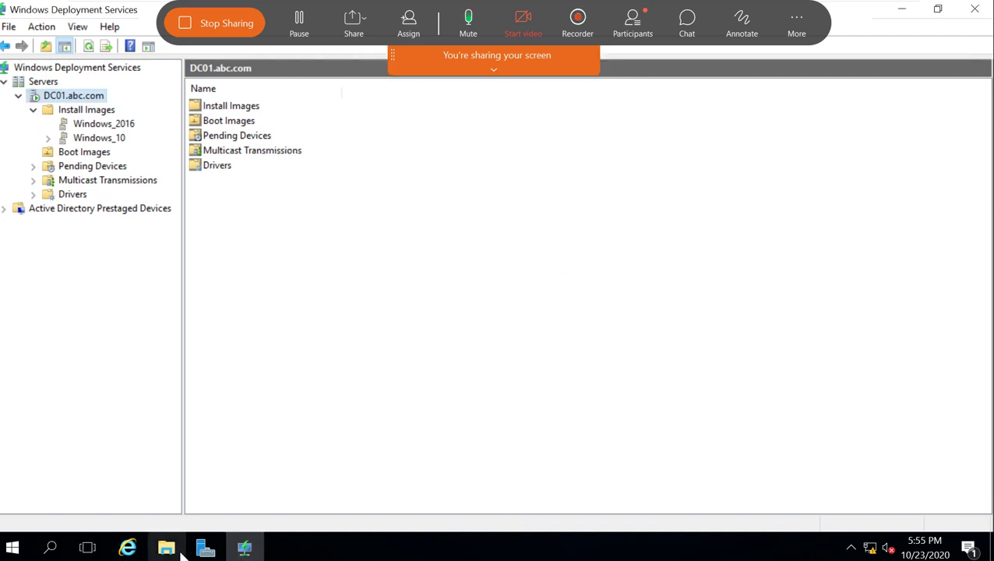
{"action": "left_click", "coordinate": [204, 549]}
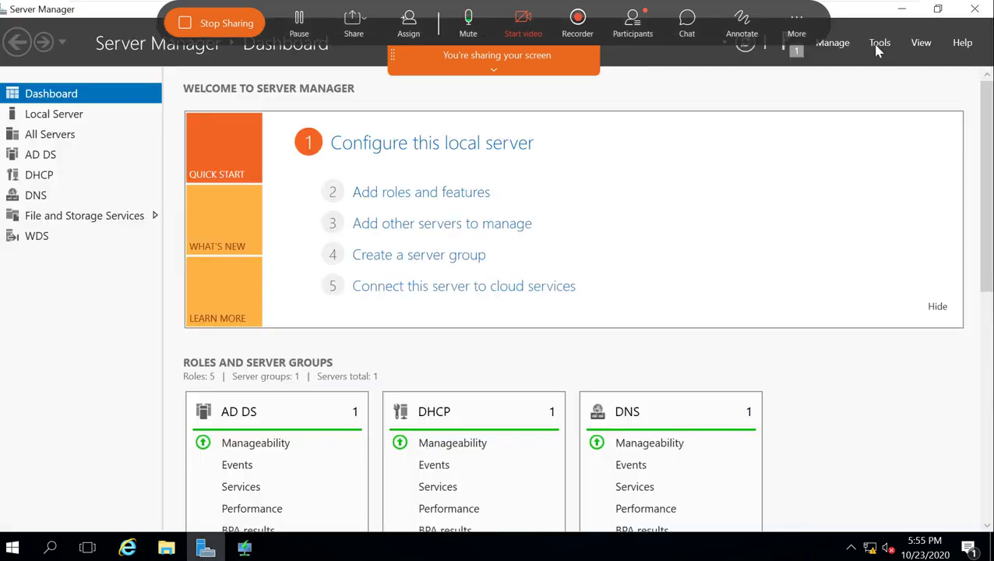
Launch the DHCP console from Server Manager's Tools menu.
{"action": "left_click", "coordinate": [874, 48]}
{"action": "left_click", "coordinate": [863, 63]}
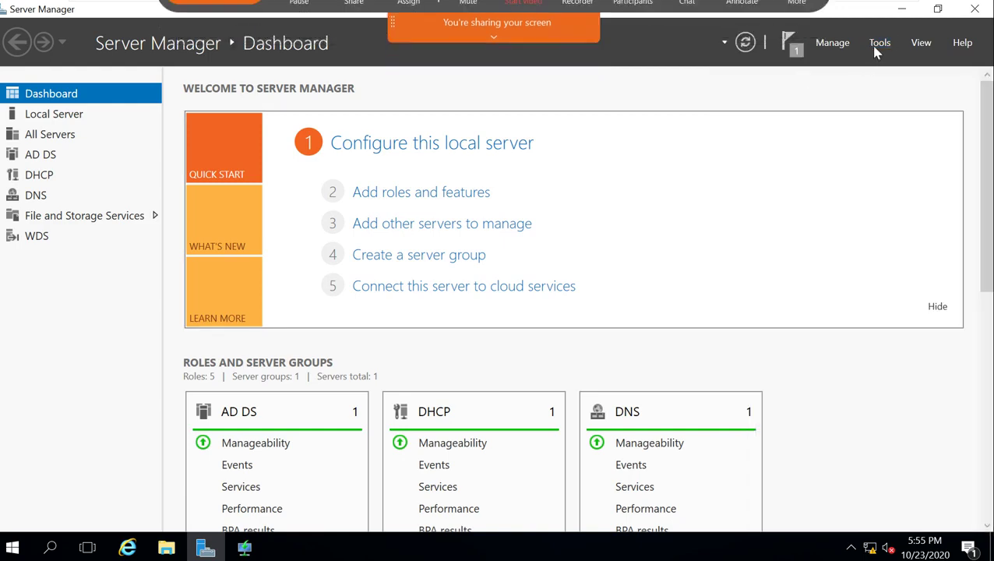
{"action": "left_click", "coordinate": [879, 48]}
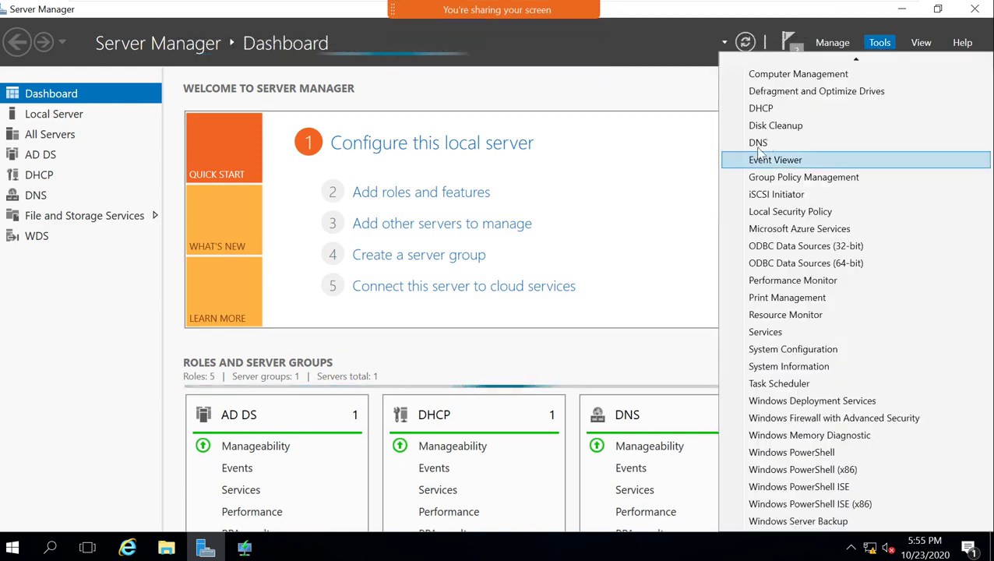
{"action": "left_click", "coordinate": [767, 115]}
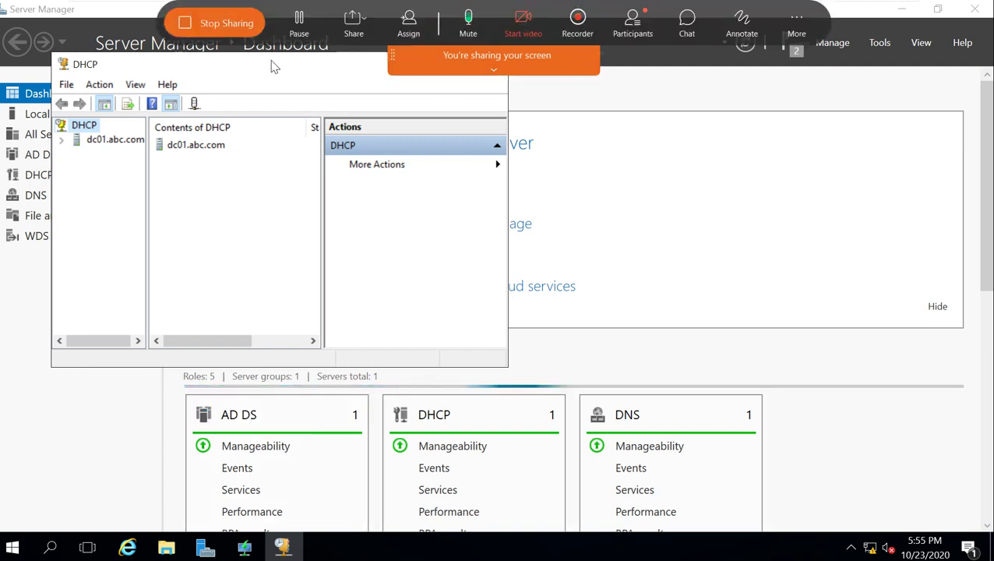
Maximize the DHCP console, expand dc01.abc.com and IPv4, and widen the tree pane.
{"action": "left_click_drag", "start_coordinate": [273, 64], "coordinate": [312, 124]}
{"action": "left_click", "coordinate": [475, 118]}
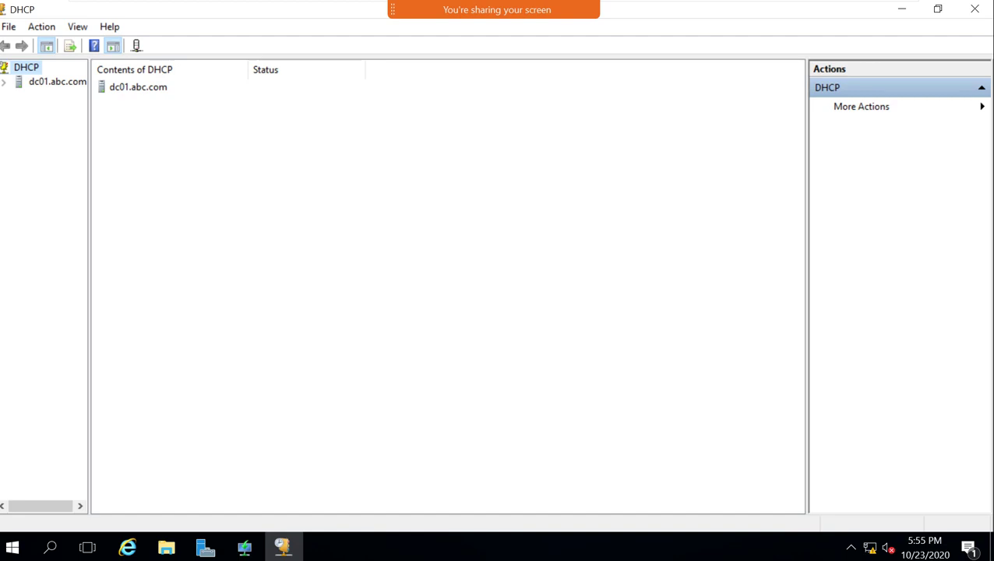
{"action": "left_click", "coordinate": [6, 83]}
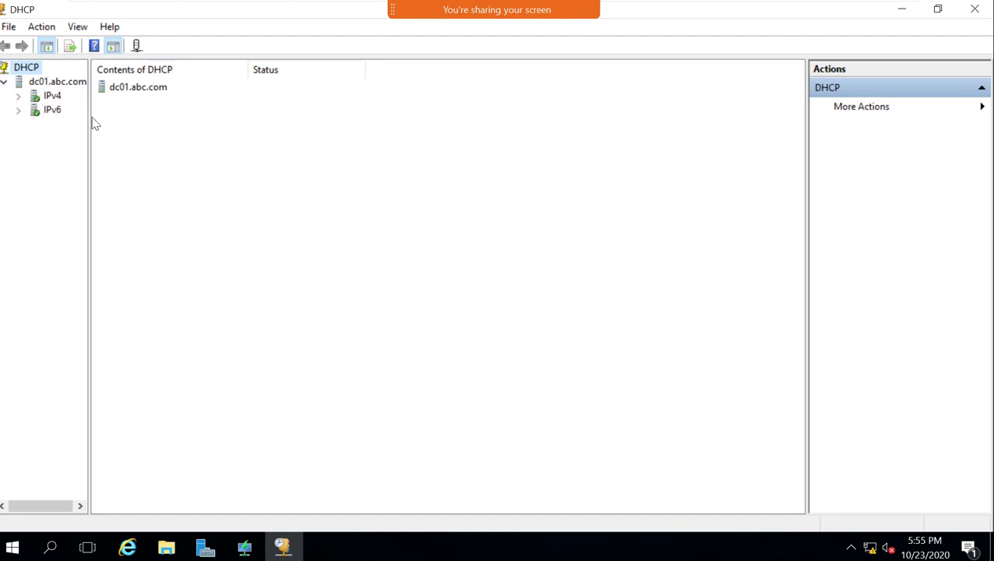
{"action": "left_click_drag", "start_coordinate": [89, 115], "coordinate": [179, 113]}
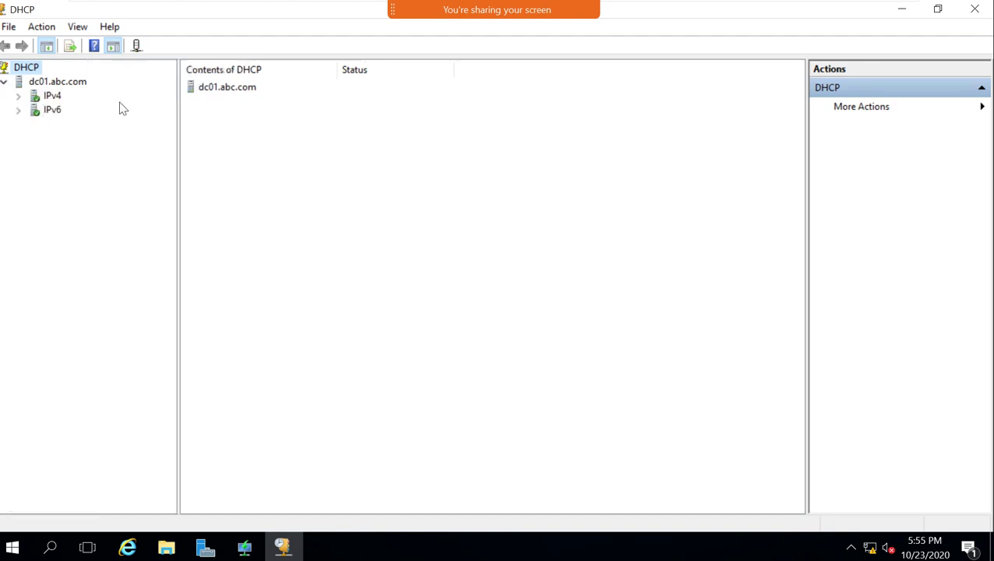
{"action": "left_click", "coordinate": [19, 96]}
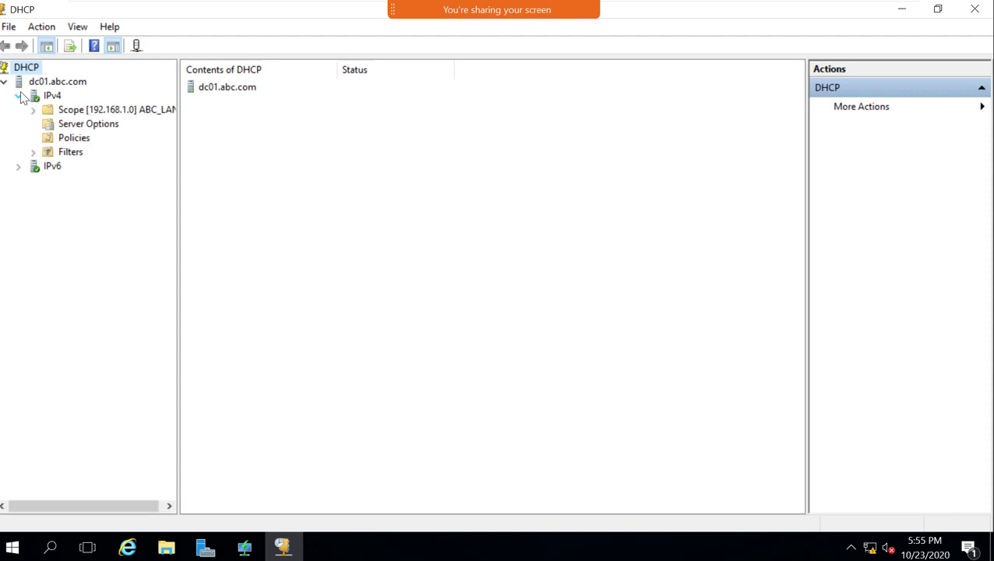
Show Server Options, refresh, expand the scope, and select the 060 PXEClient row.
{"action": "left_click", "coordinate": [89, 128]}
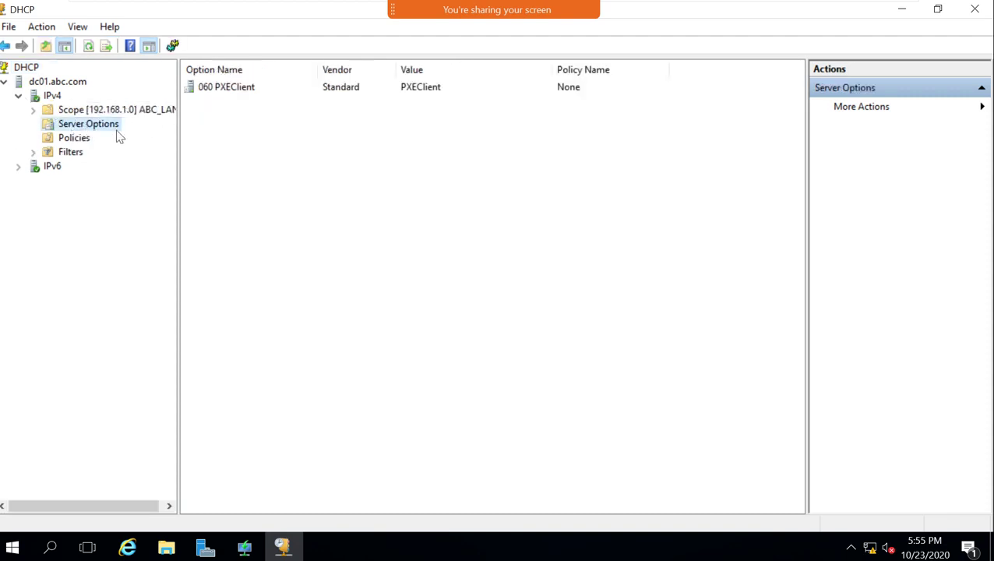
{"action": "left_click", "coordinate": [224, 89]}
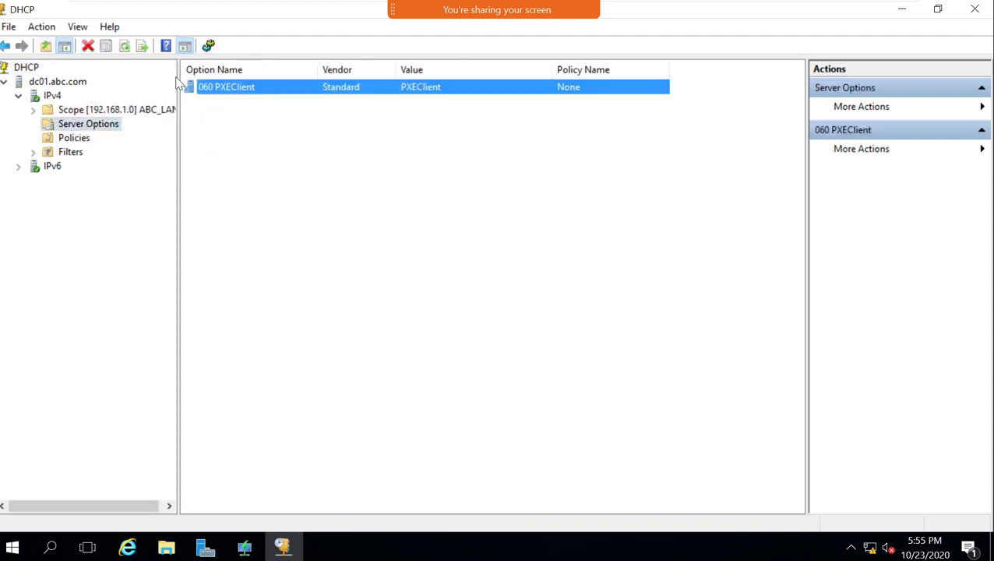
{"action": "left_click", "coordinate": [126, 47]}
{"action": "left_click", "coordinate": [237, 88]}
{"action": "left_click", "coordinate": [33, 109]}
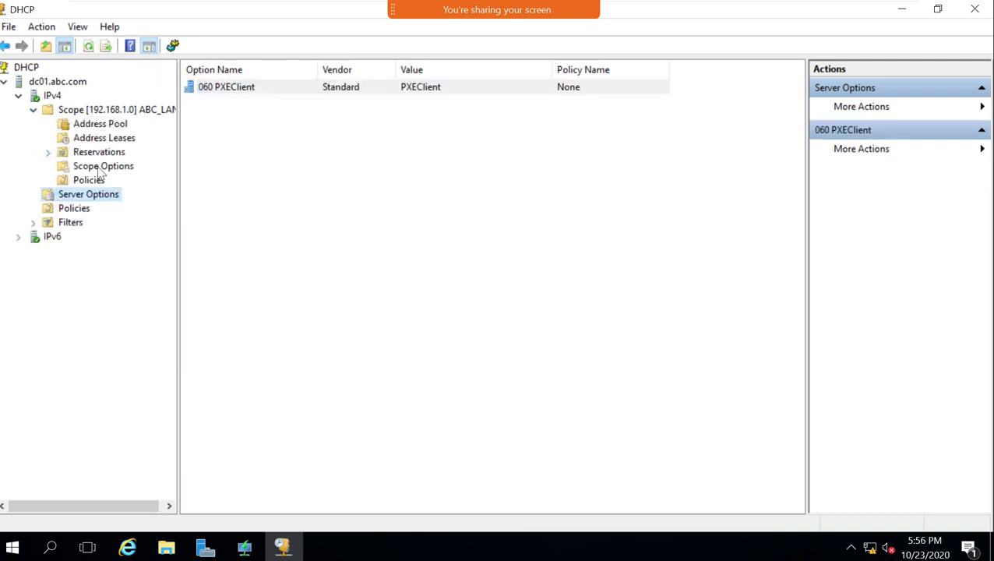
{"action": "left_click", "coordinate": [249, 92]}
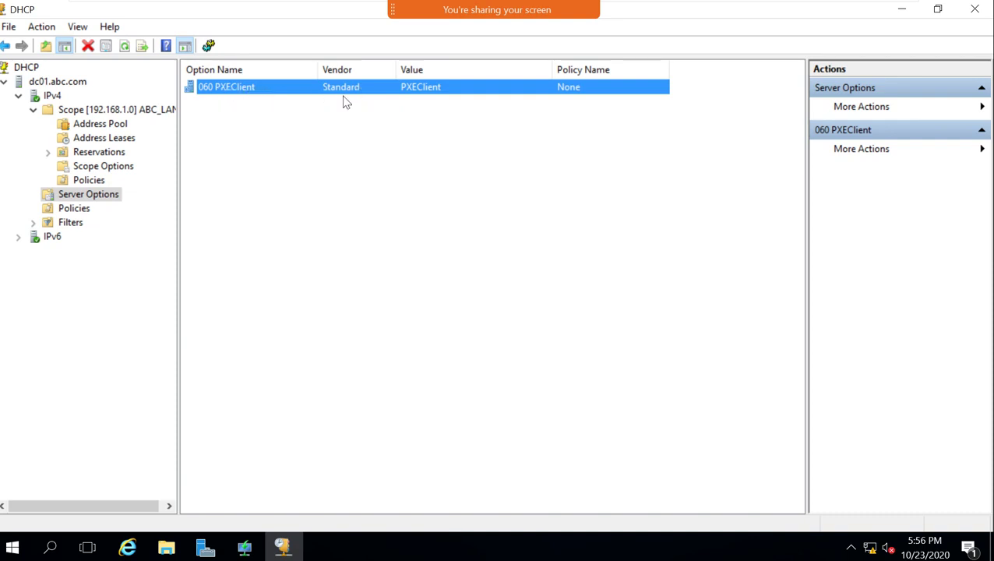
Open the 060 PXEClient option settings, browse them, and cancel without changes.
{"action": "double_click", "coordinate": [242, 89]}
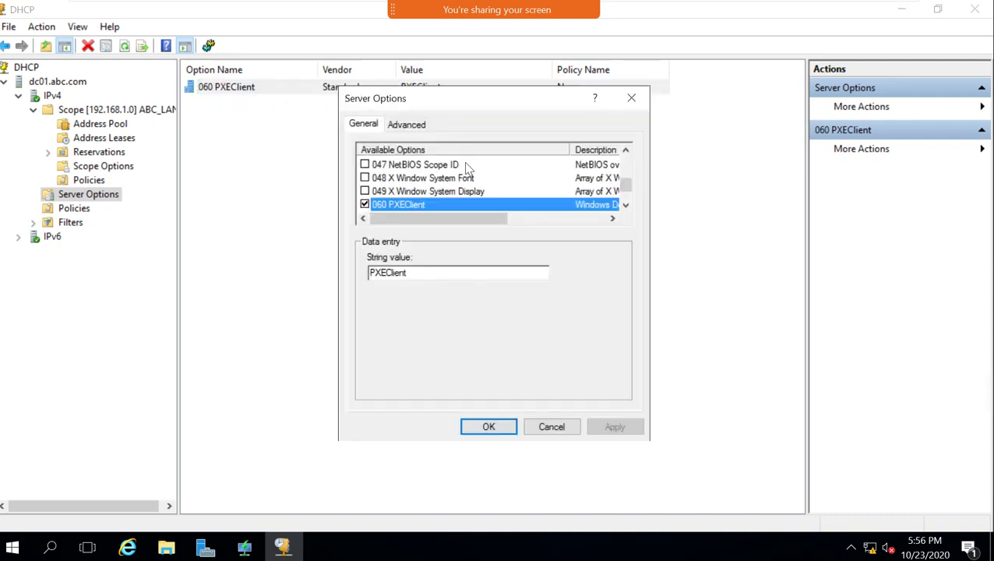
{"action": "scroll", "coordinate": [428, 193], "scroll_direction": "down", "scroll_amount": 9}
{"action": "scroll", "coordinate": [426, 195], "scroll_direction": "up", "scroll_amount": 11}
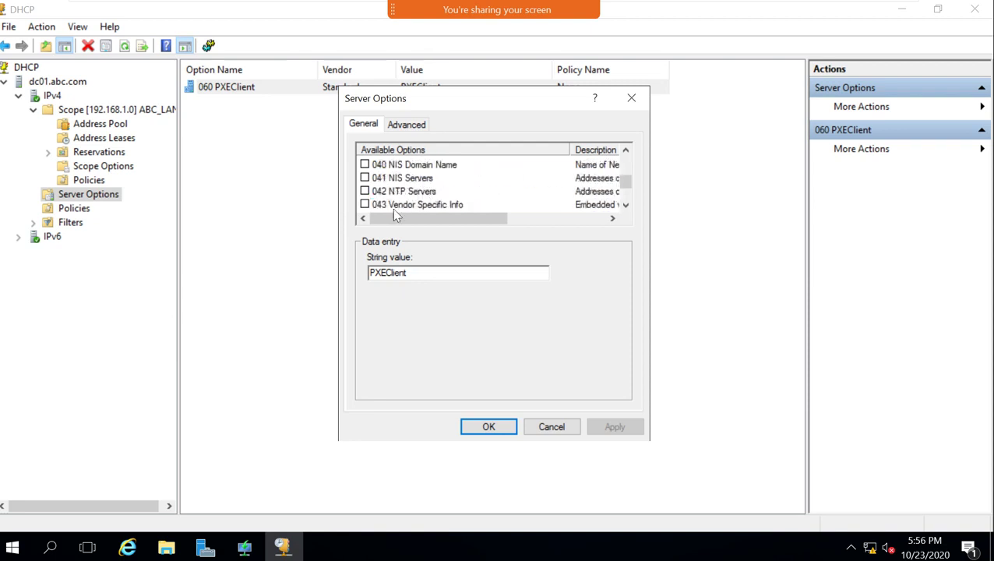
{"action": "scroll", "coordinate": [399, 204], "scroll_direction": "down", "scroll_amount": 9}
{"action": "left_click", "coordinate": [549, 425]}
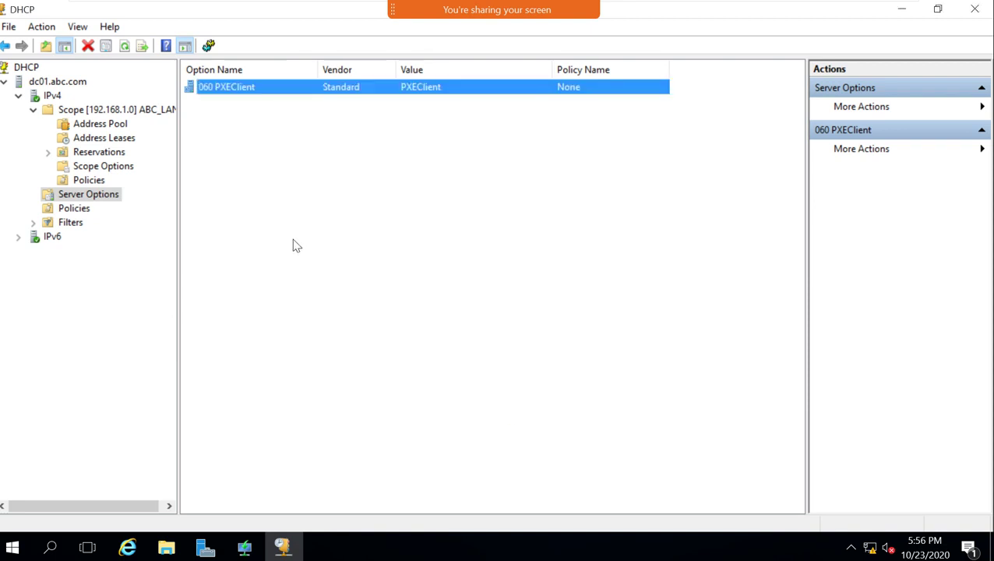
Reopen Configure Options for the server and view the 060 PXEClient string value.
{"action": "right_click", "coordinate": [294, 243]}
{"action": "left_click", "coordinate": [327, 247]}
{"action": "scroll", "coordinate": [399, 195], "scroll_direction": "down", "scroll_amount": 12}
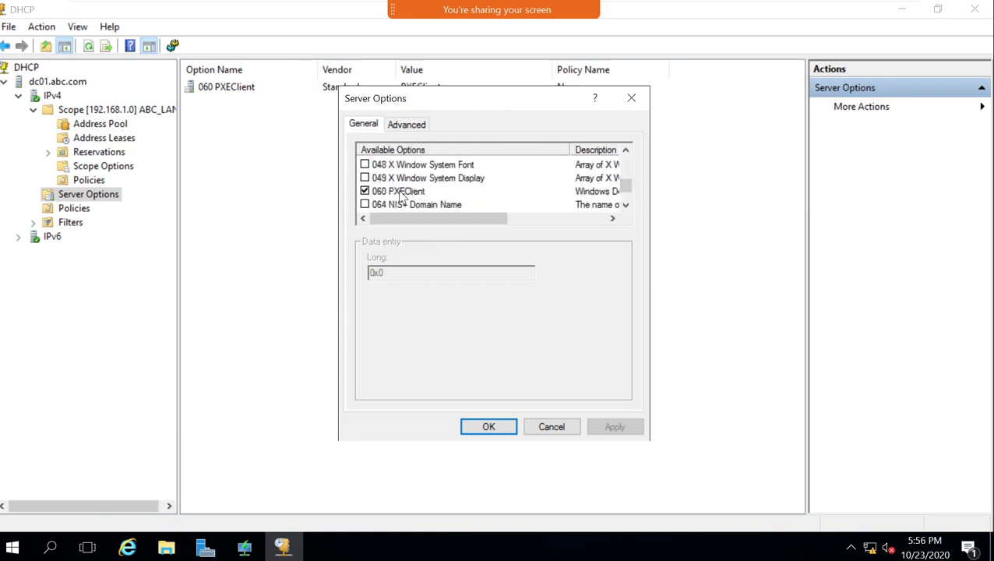
{"action": "left_click", "coordinate": [403, 193]}
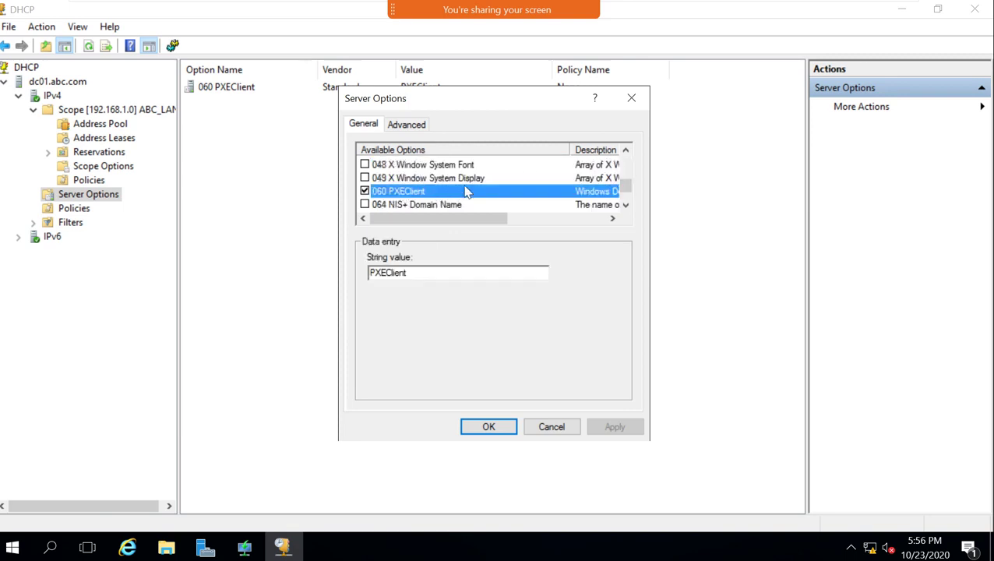
{"action": "left_click_drag", "start_coordinate": [481, 219], "coordinate": [552, 227]}
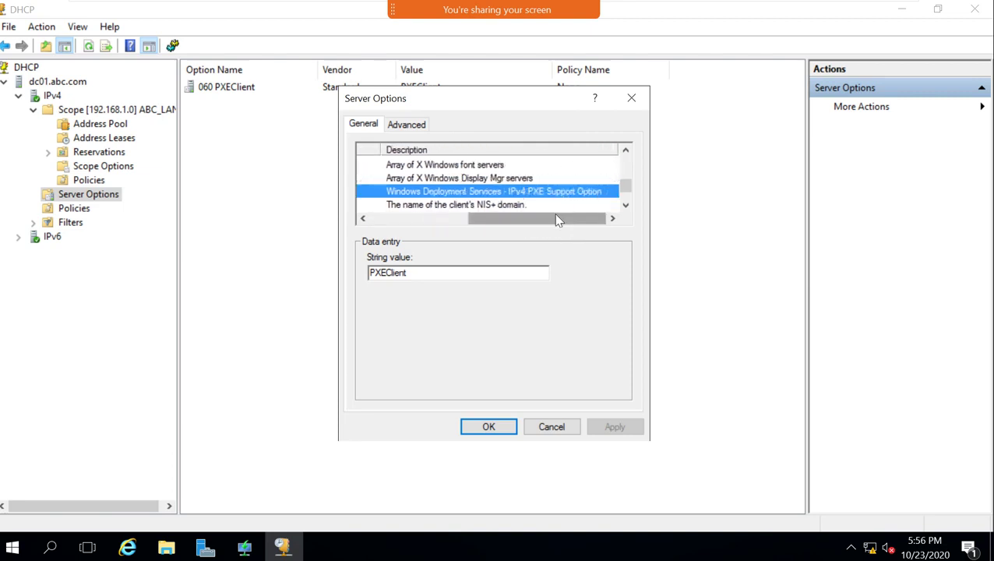
{"action": "left_click_drag", "start_coordinate": [559, 223], "coordinate": [449, 222]}
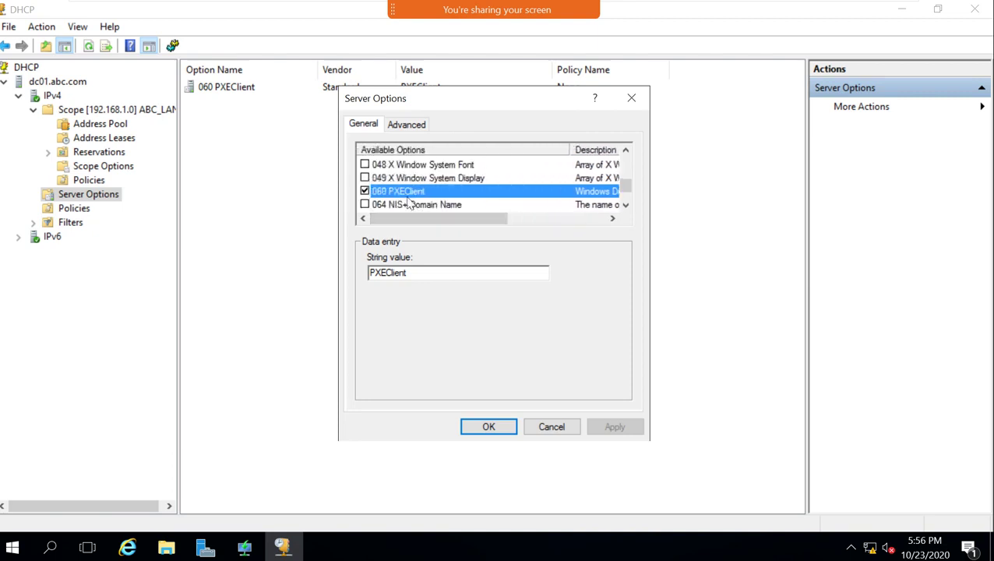
Browse Available Options, inspecting 069 SMTP Servers and 068 Mobile IP Home Agents.
{"action": "scroll", "coordinate": [408, 201], "scroll_direction": "down", "scroll_amount": 1}
{"action": "scroll", "coordinate": [408, 201], "scroll_direction": "down", "scroll_amount": 1}
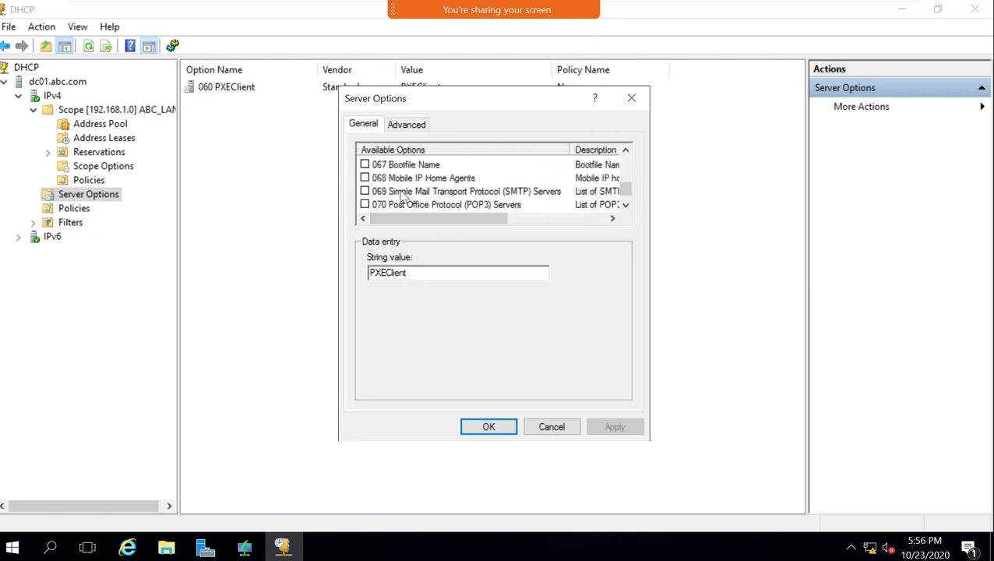
{"action": "left_click", "coordinate": [415, 193]}
{"action": "left_click", "coordinate": [401, 179]}
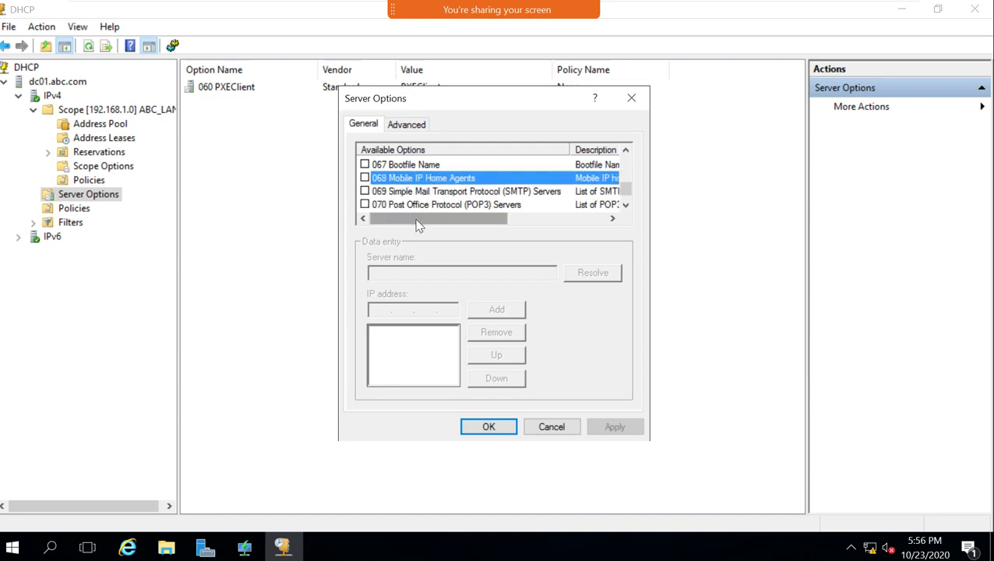
{"action": "left_click_drag", "start_coordinate": [415, 226], "coordinate": [369, 204]}
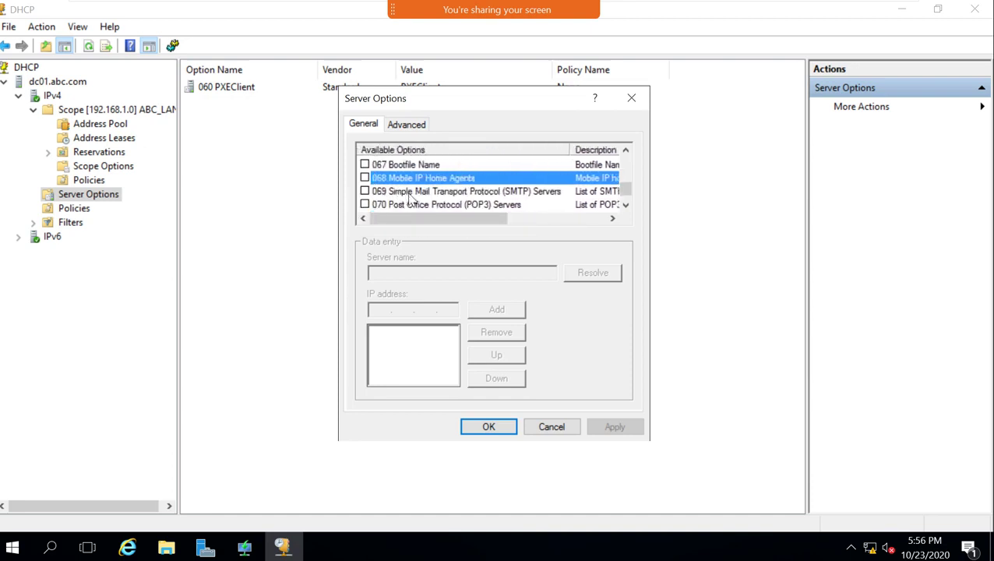
{"action": "scroll", "coordinate": [410, 199], "scroll_direction": "down", "scroll_amount": 3}
{"action": "scroll", "coordinate": [420, 197], "scroll_direction": "up", "scroll_amount": 13}
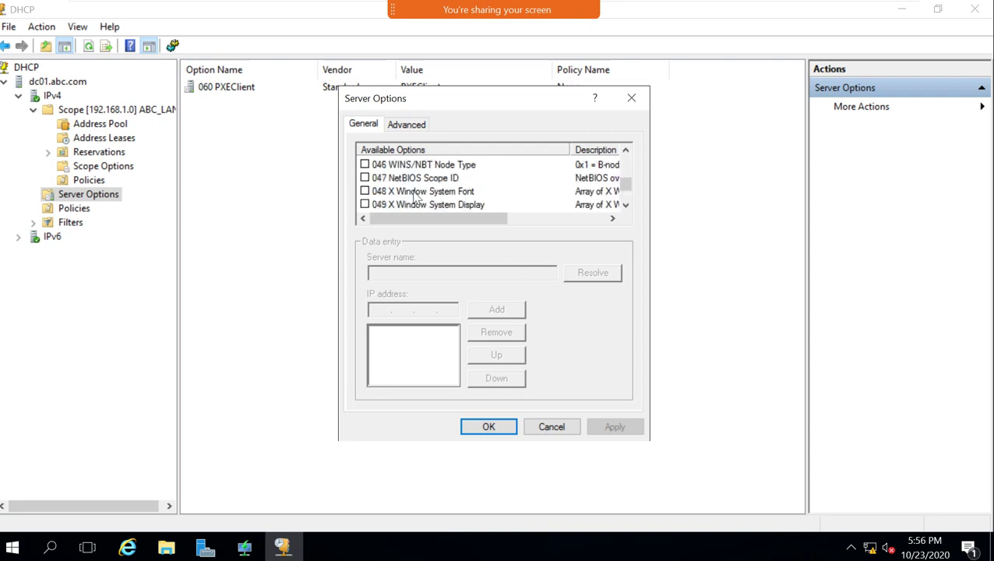
{"action": "scroll", "coordinate": [420, 197], "scroll_direction": "down", "scroll_amount": 2}
{"action": "scroll", "coordinate": [421, 197], "scroll_direction": "up", "scroll_amount": 2}
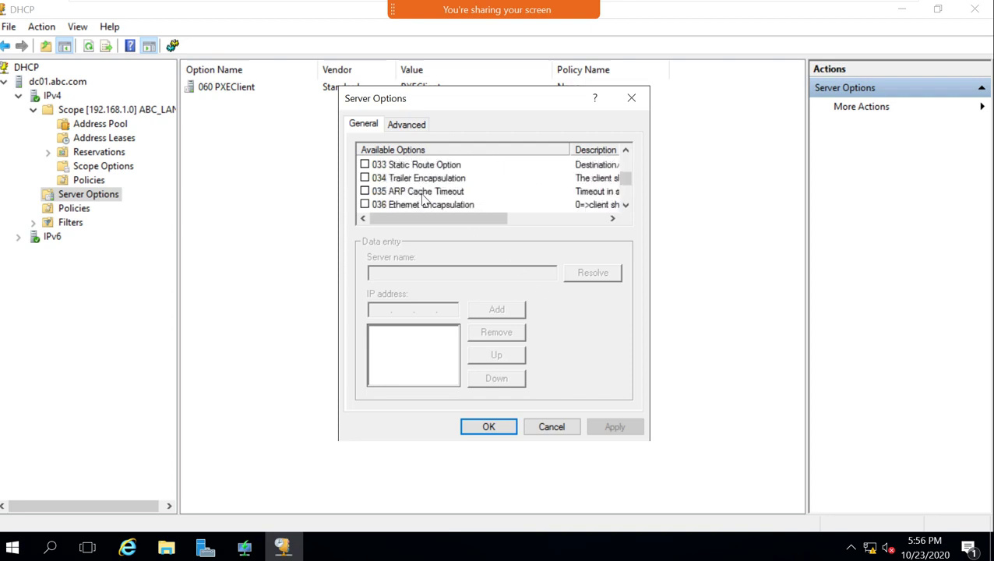
{"action": "scroll", "coordinate": [422, 201], "scroll_direction": "up", "scroll_amount": 2}
{"action": "scroll", "coordinate": [421, 201], "scroll_direction": "down", "scroll_amount": 10}
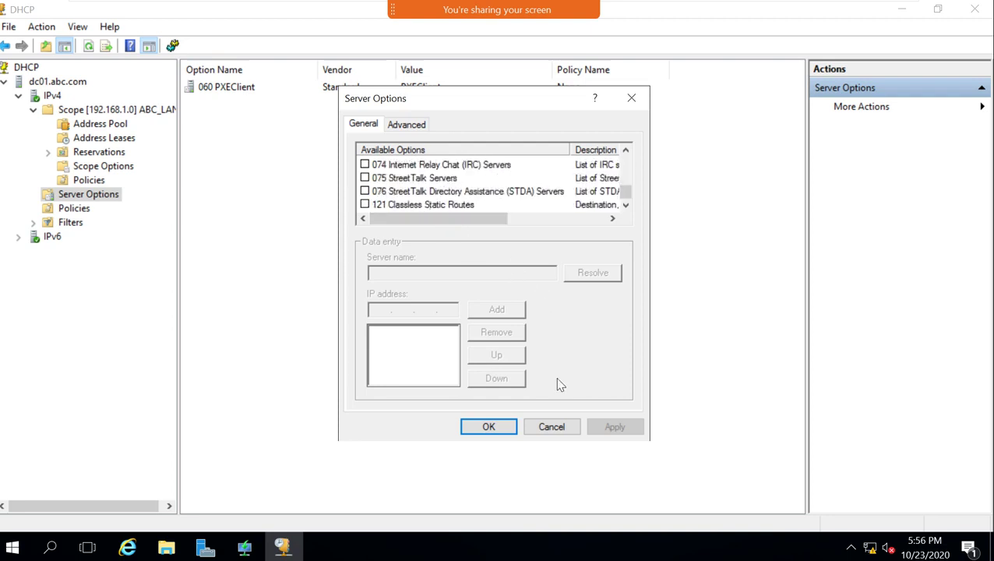
Cancel the Server Options dialog, leaving 060 PXEClient as the only configured server option.
{"action": "left_click", "coordinate": [549, 427]}
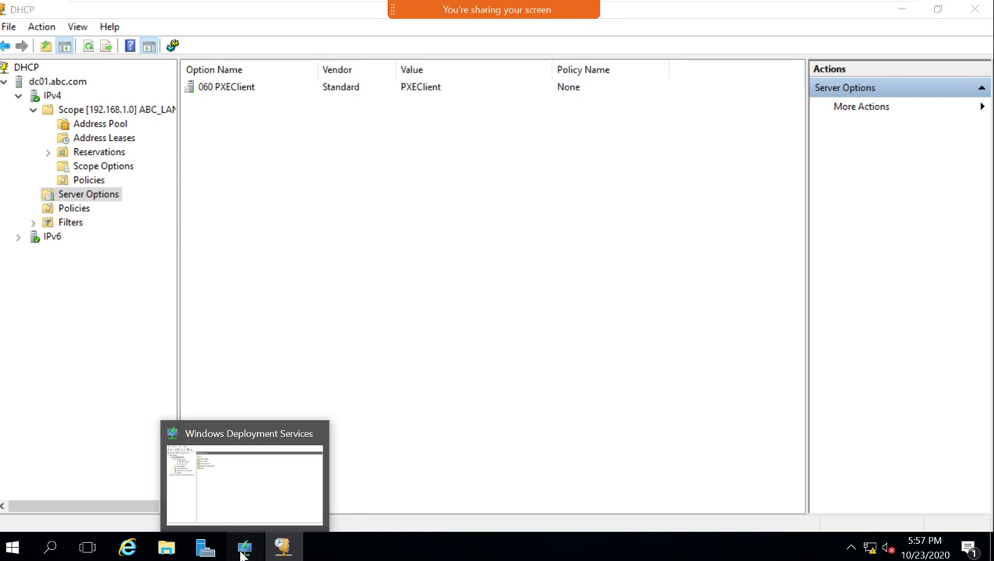
Bring up the Windows Deployment Services console and cancel an Export List on DC01.abc.com.
{"action": "left_click", "coordinate": [244, 549]}
{"action": "right_click", "coordinate": [76, 99]}
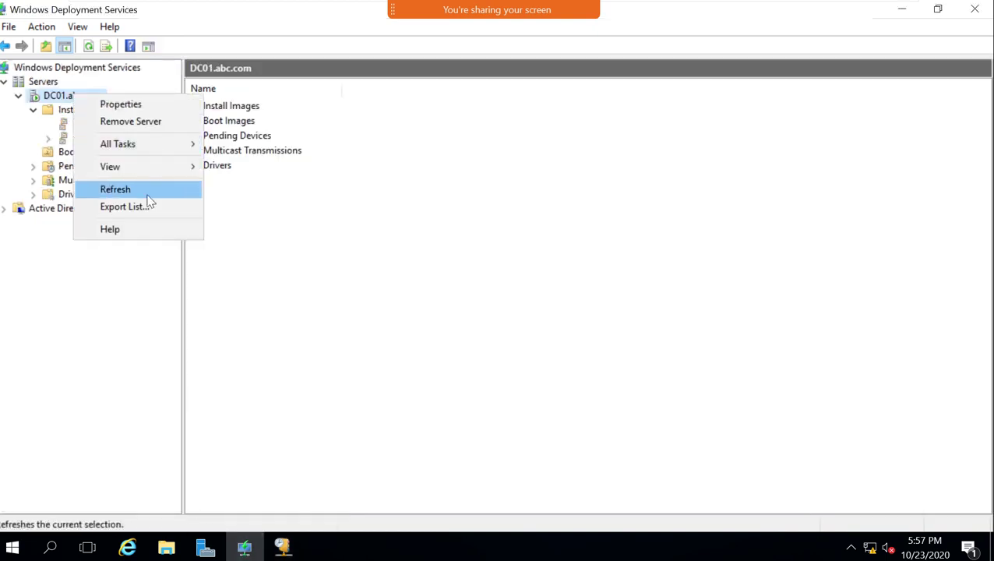
{"action": "left_click", "coordinate": [152, 205]}
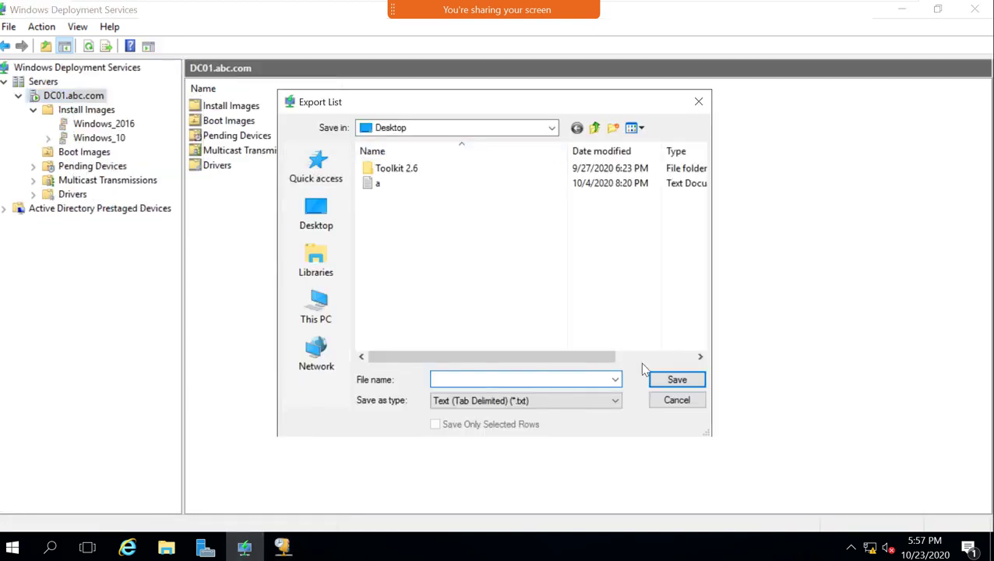
{"action": "left_click", "coordinate": [674, 400]}
{"action": "right_click", "coordinate": [49, 83]}
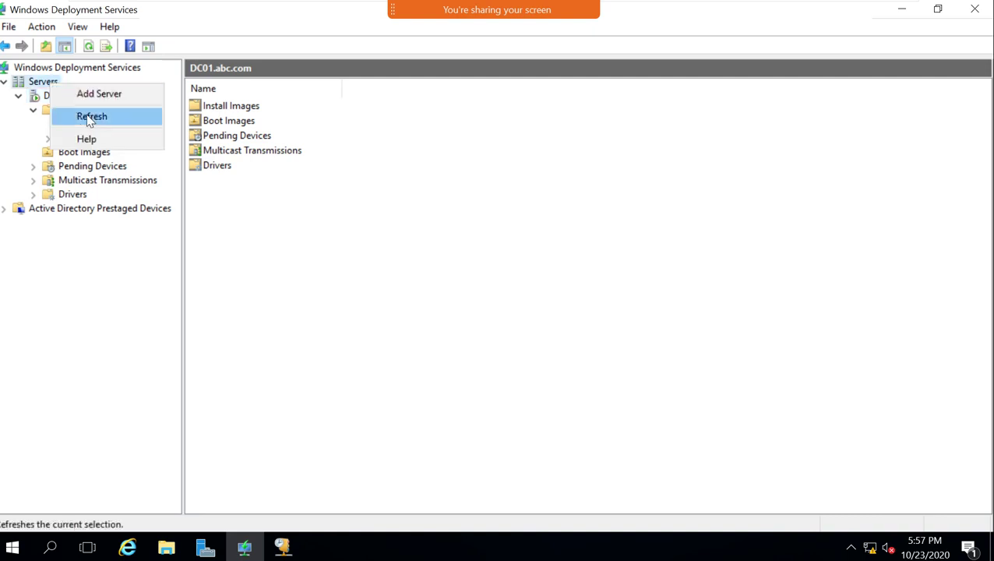
{"action": "left_click", "coordinate": [47, 95]}
Review DC01.abc.com's Advanced, Network, TFTP and DHCP properties, cancel, and return to DHCP.
{"action": "right_click", "coordinate": [46, 97]}
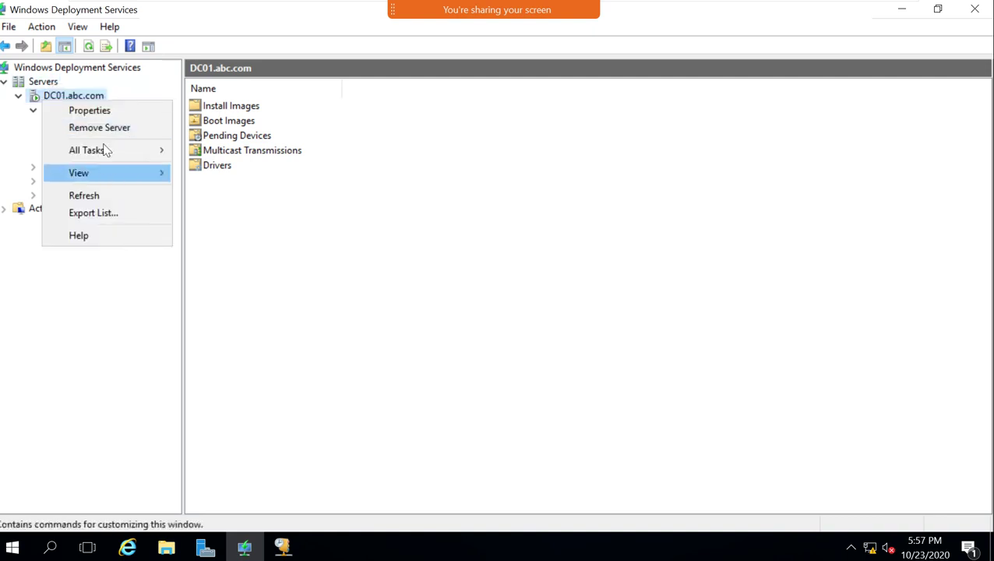
{"action": "left_click", "coordinate": [107, 117]}
{"action": "left_click", "coordinate": [475, 78]}
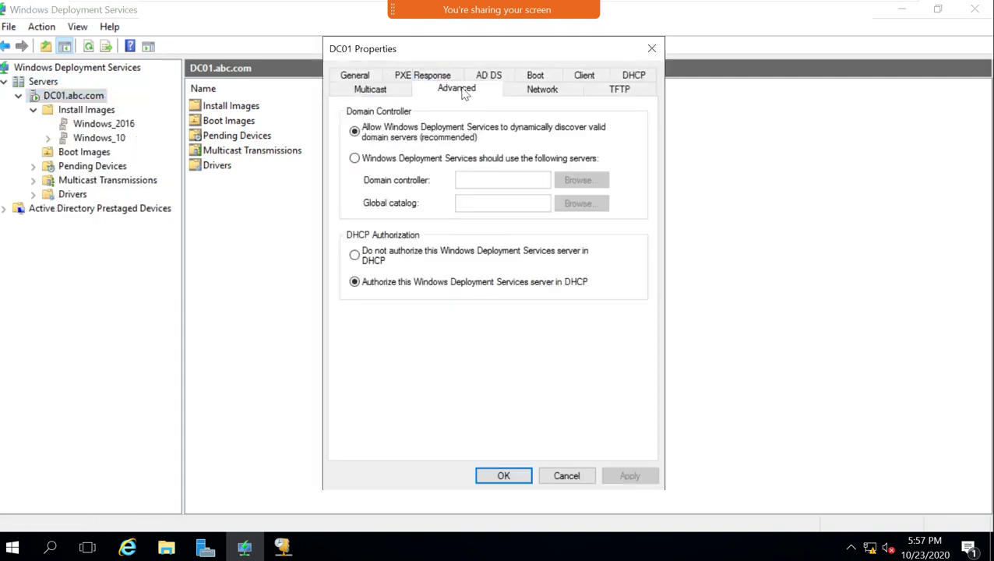
{"action": "left_click", "coordinate": [514, 92]}
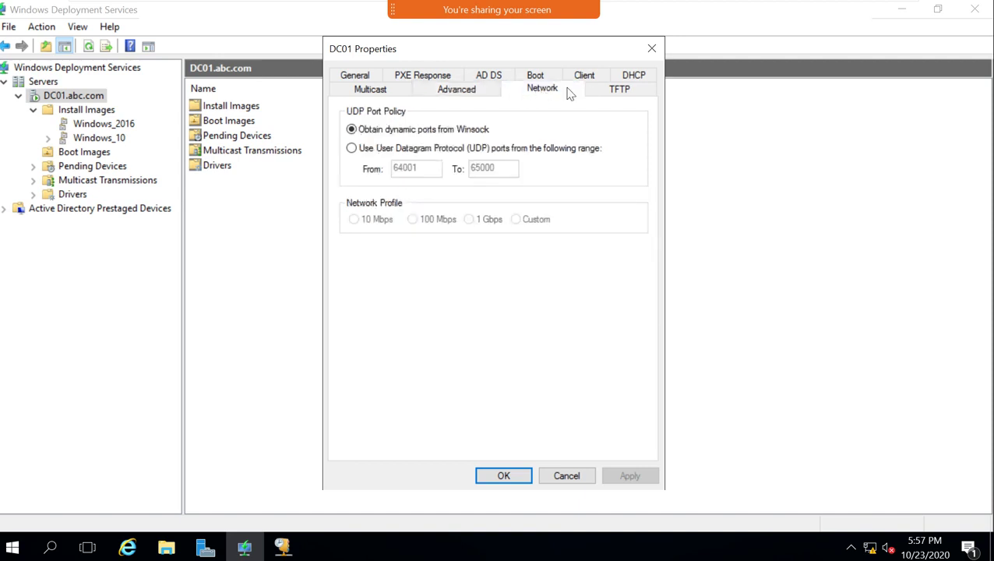
{"action": "left_click", "coordinate": [611, 90]}
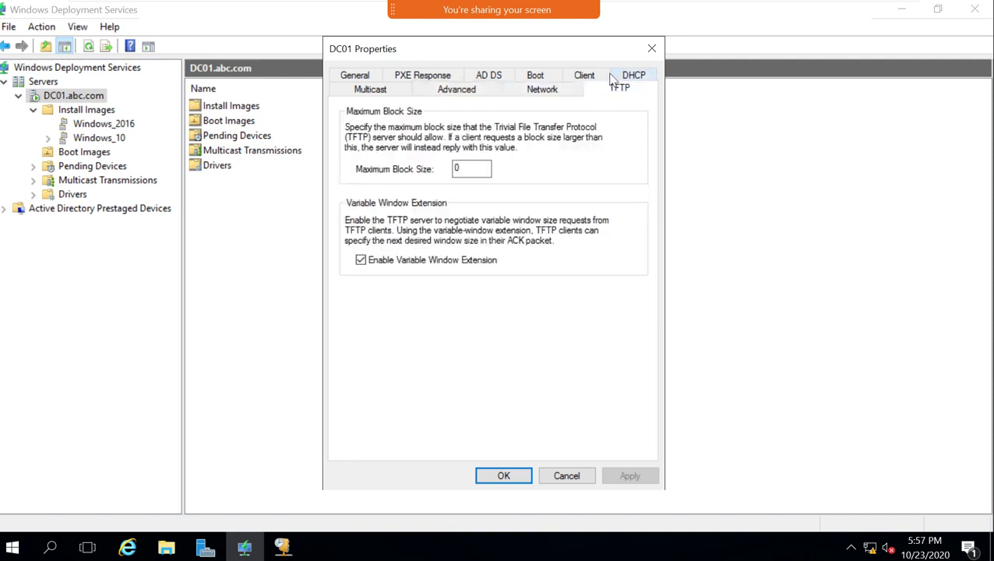
{"action": "left_click", "coordinate": [619, 77]}
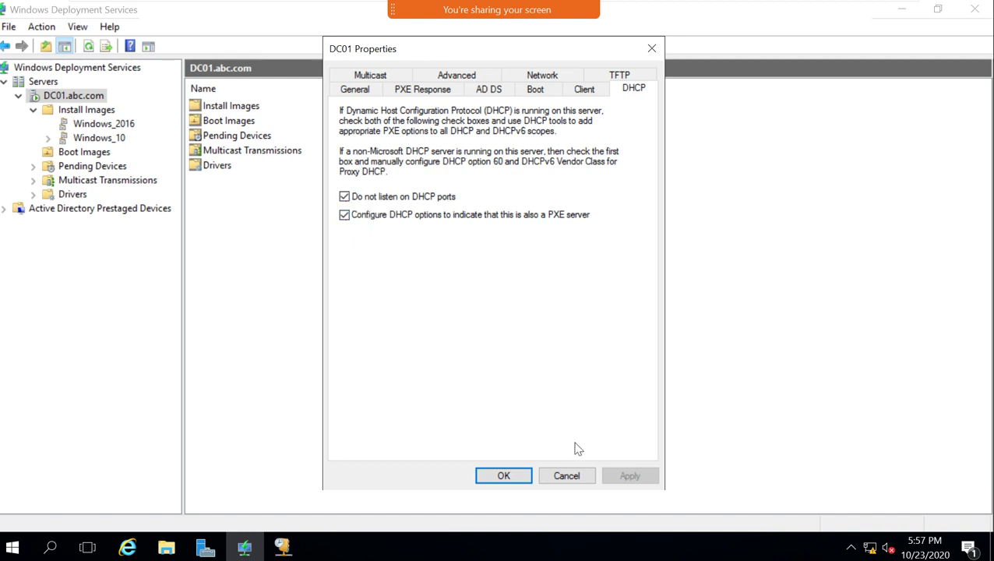
{"action": "left_click", "coordinate": [584, 478]}
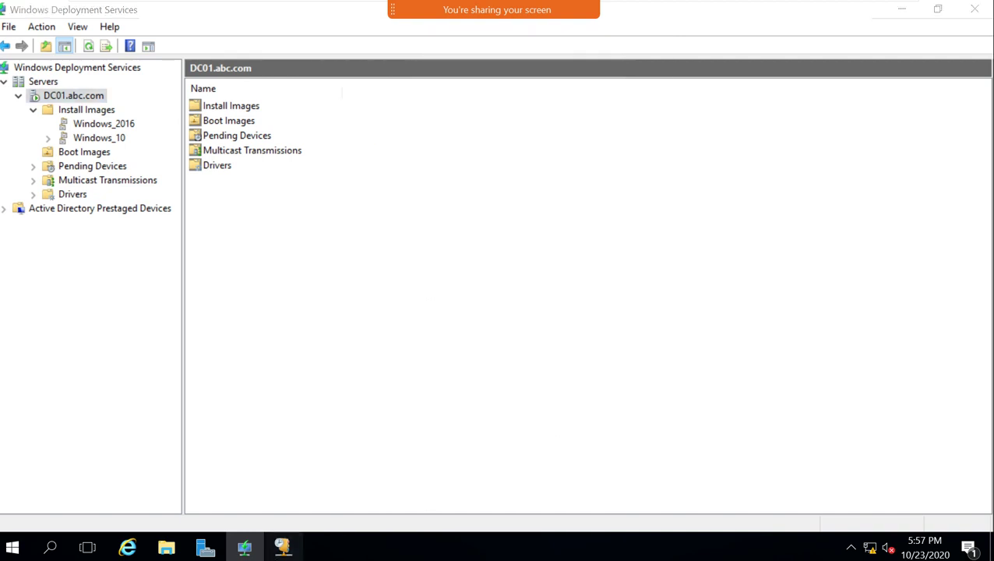
{"action": "left_click", "coordinate": [281, 547]}
Restart dc01.abc.com's DHCP service via All Tasks, then refresh and select 060 PXEClient.
{"action": "right_click", "coordinate": [54, 98]}
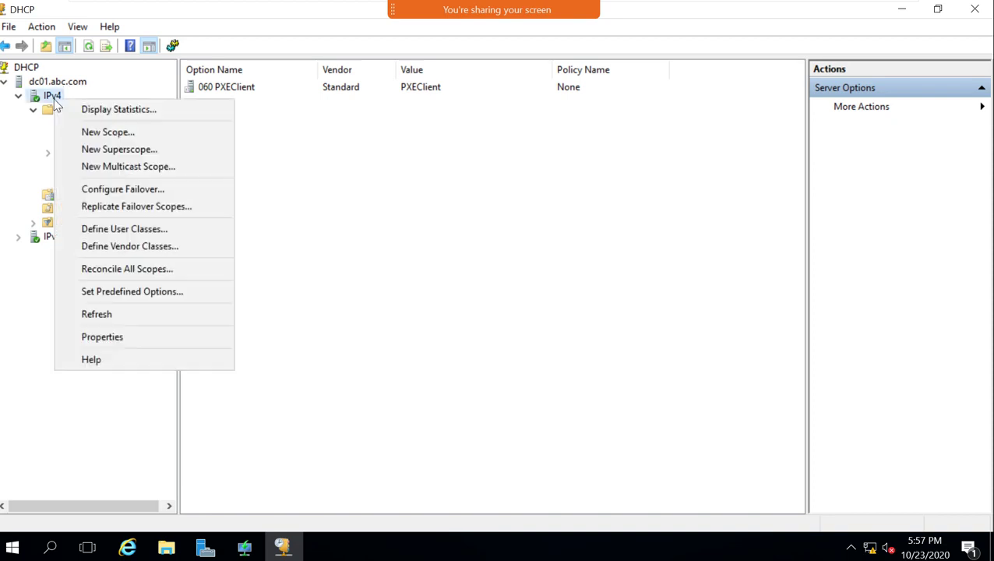
{"action": "right_click", "coordinate": [38, 87]}
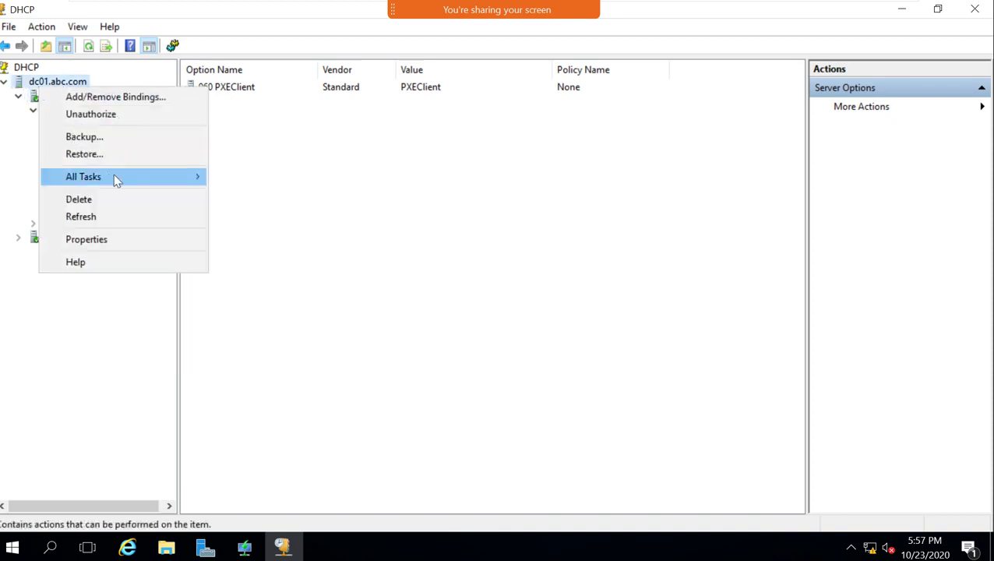
{"action": "mouse_move", "coordinate": [146, 177]}
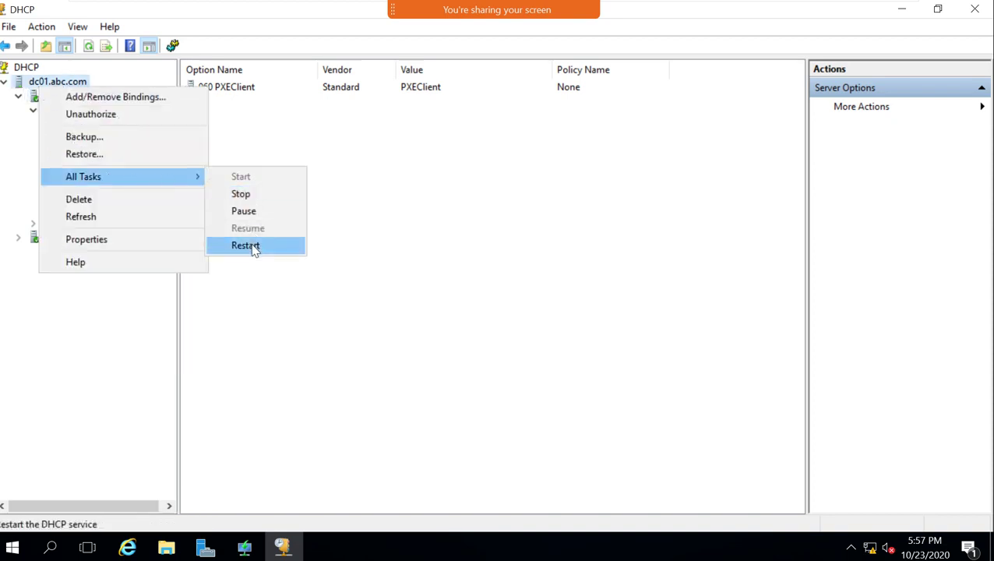
{"action": "left_click", "coordinate": [500, 191]}
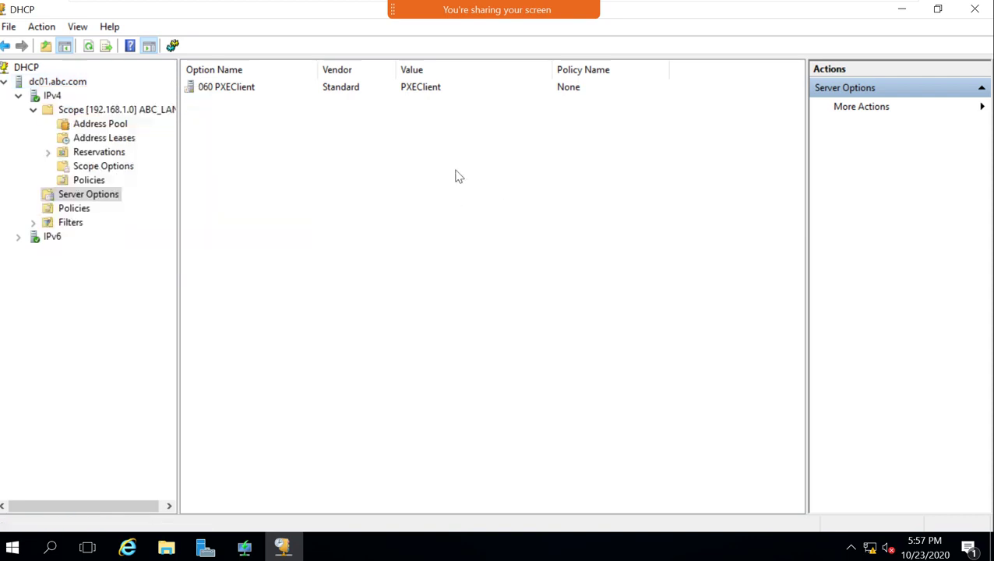
{"action": "left_click", "coordinate": [93, 48]}
{"action": "left_click", "coordinate": [238, 92]}
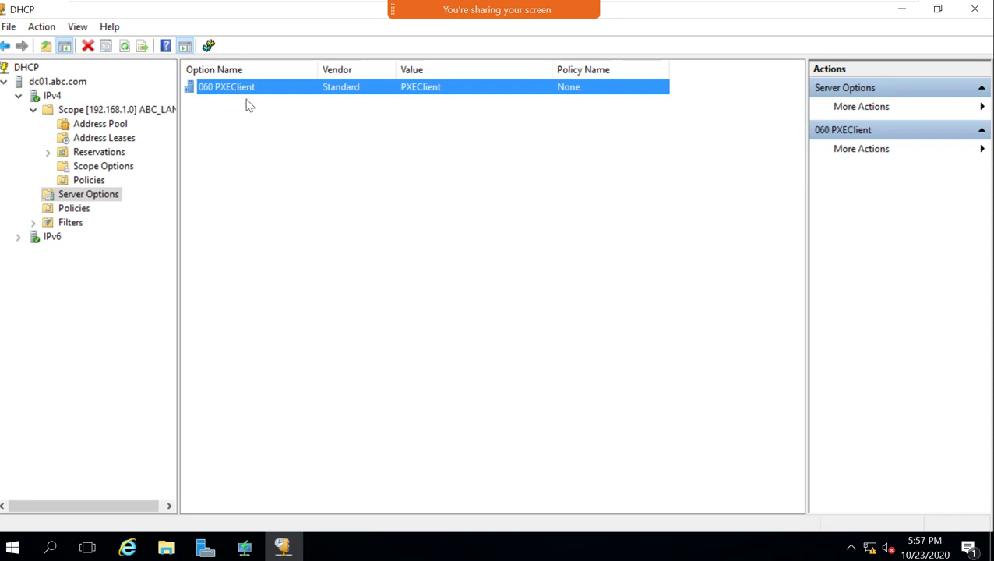
Open Set Predefined Options on IPv4, check the DHCP Standard Options class, and close it.
{"action": "right_click", "coordinate": [84, 111]}
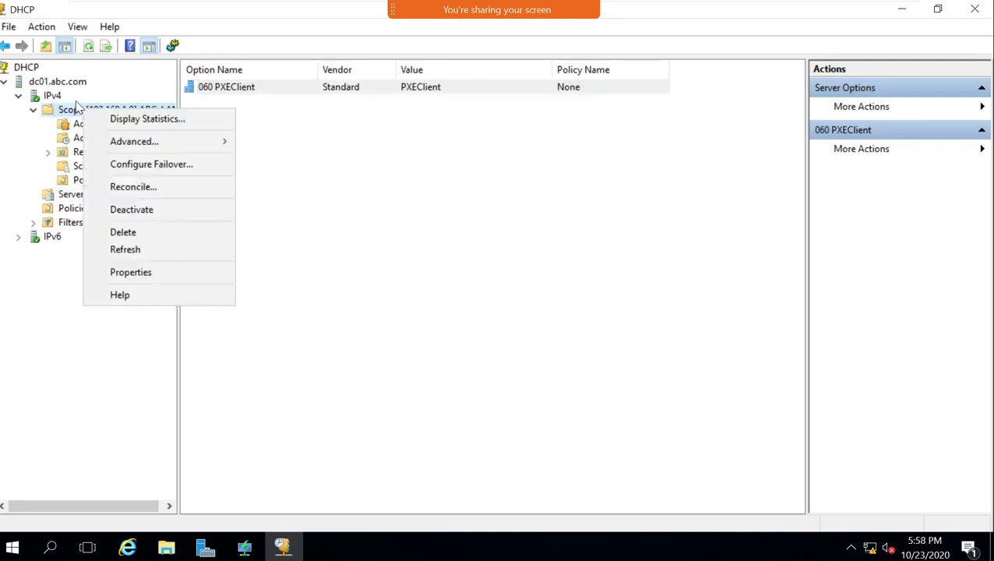
{"action": "right_click", "coordinate": [59, 98]}
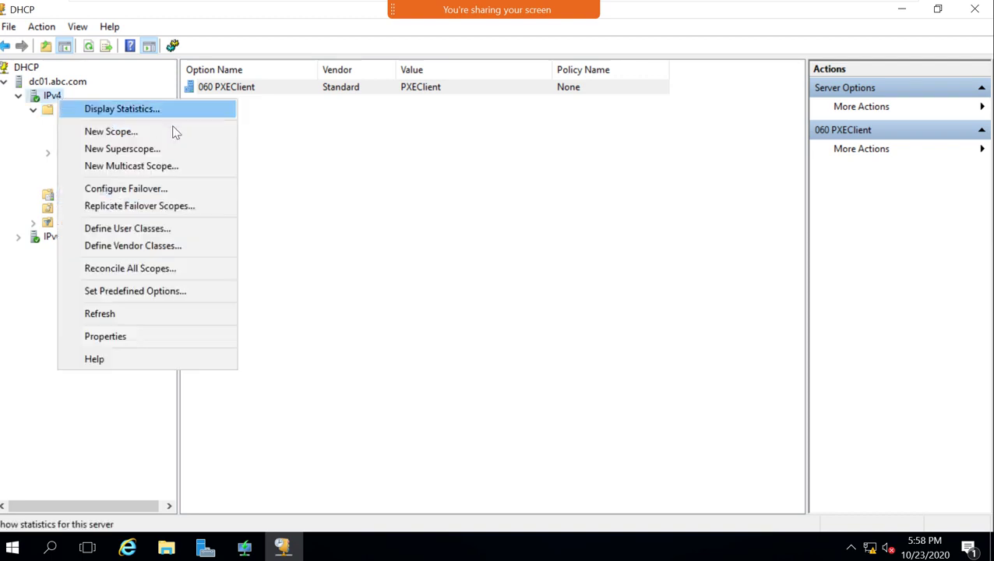
{"action": "left_click", "coordinate": [150, 294]}
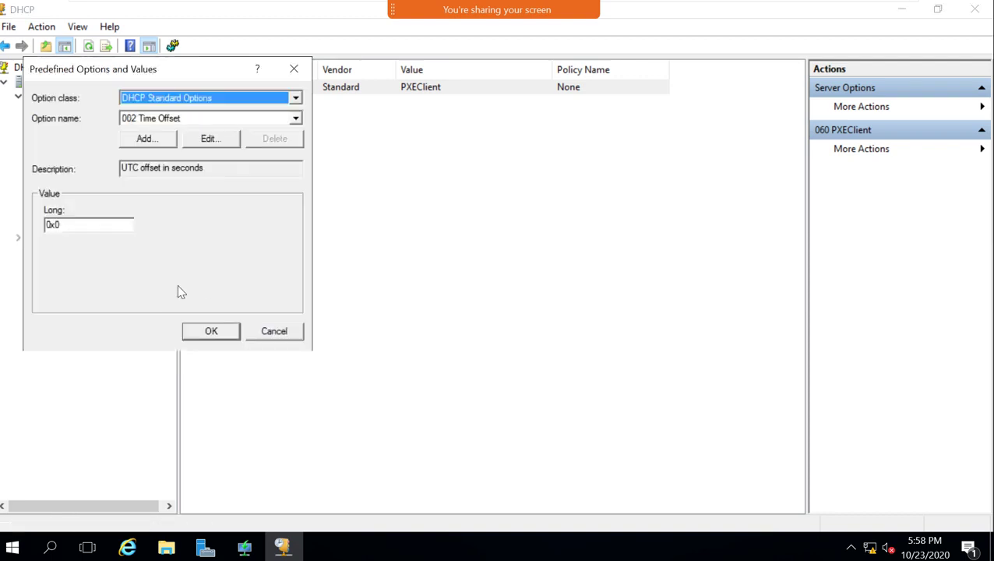
{"action": "left_click", "coordinate": [162, 103]}
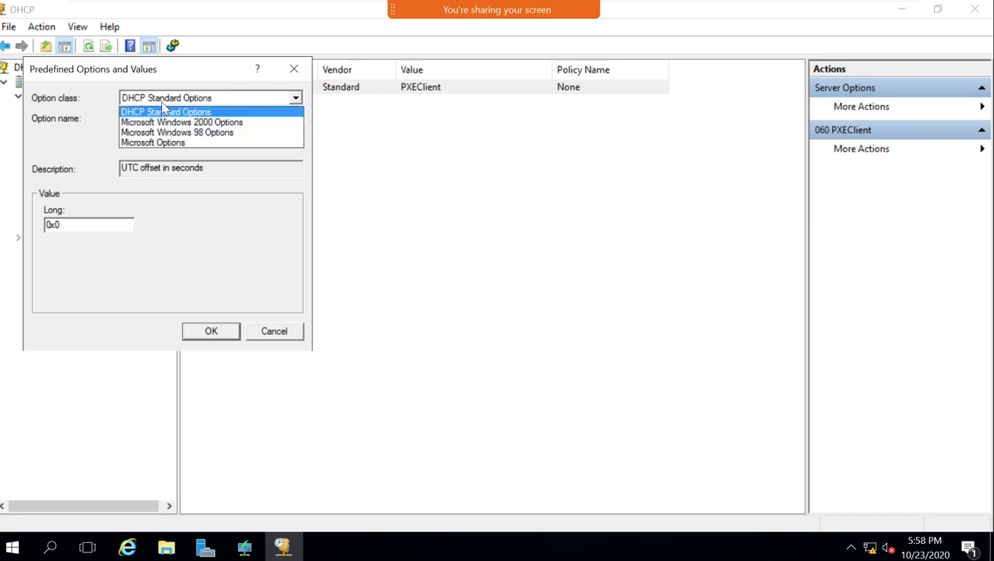
{"action": "left_click", "coordinate": [162, 106]}
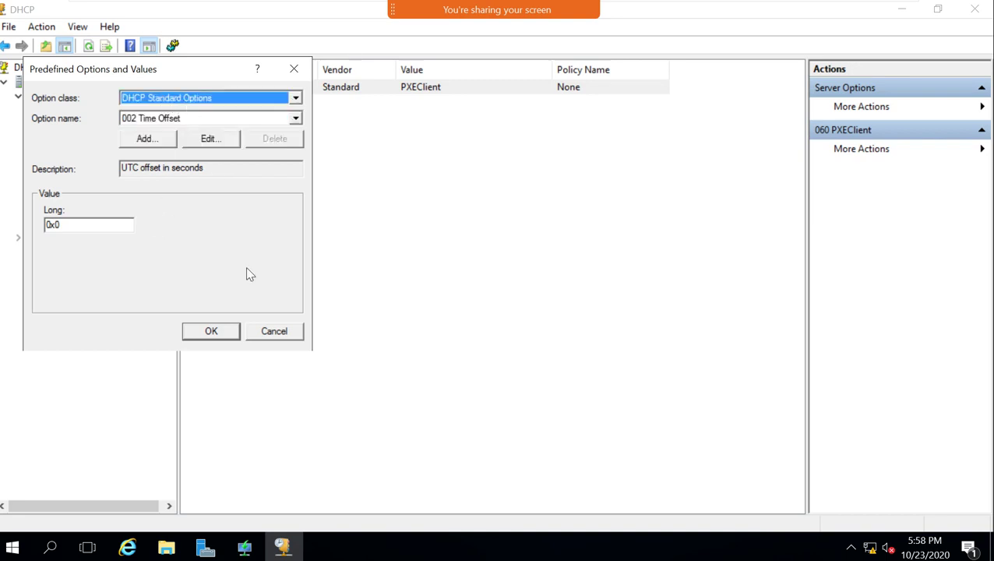
{"action": "left_click", "coordinate": [257, 334]}
{"action": "right_click", "coordinate": [47, 96]}
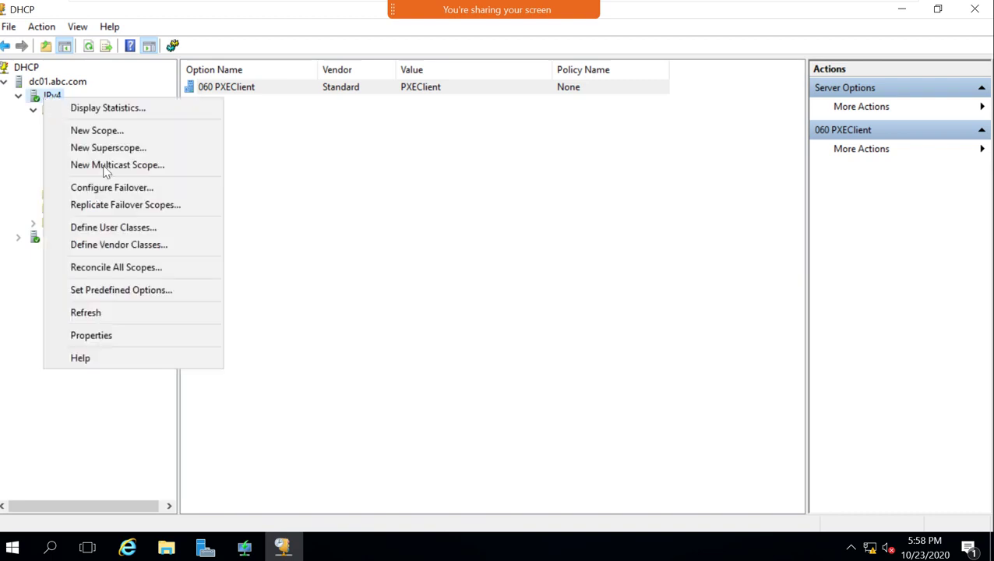
{"action": "left_click", "coordinate": [327, 226]}
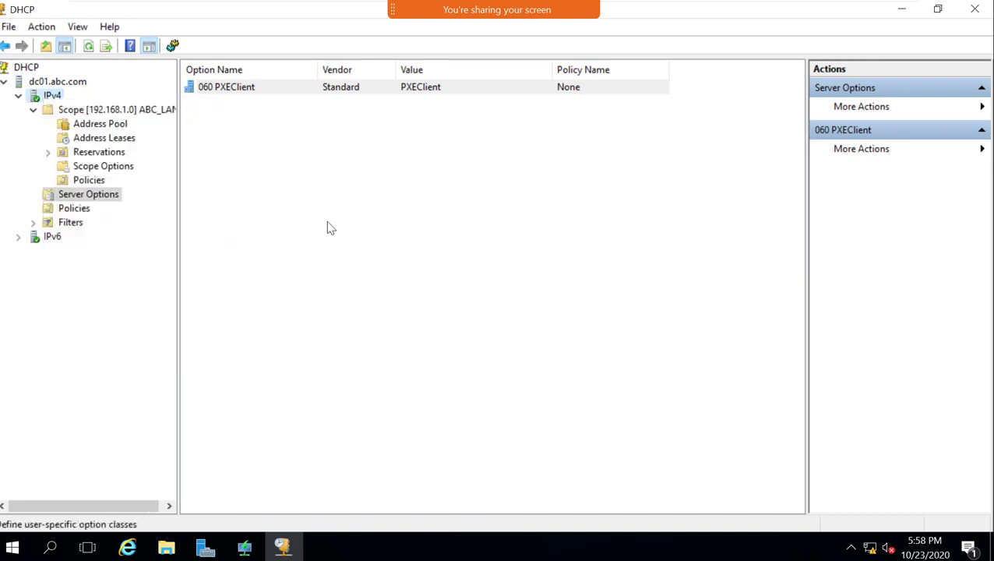
Reopen Predefined Options, browse the standard option names, and open a blank Option Type form.
{"action": "right_click", "coordinate": [82, 113]}
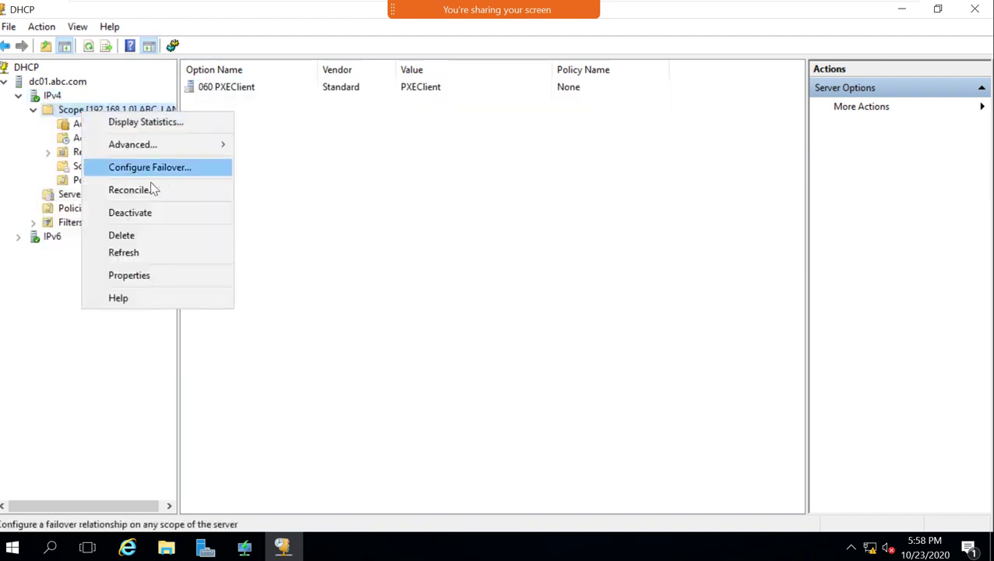
{"action": "left_click", "coordinate": [45, 102]}
{"action": "right_click", "coordinate": [43, 99]}
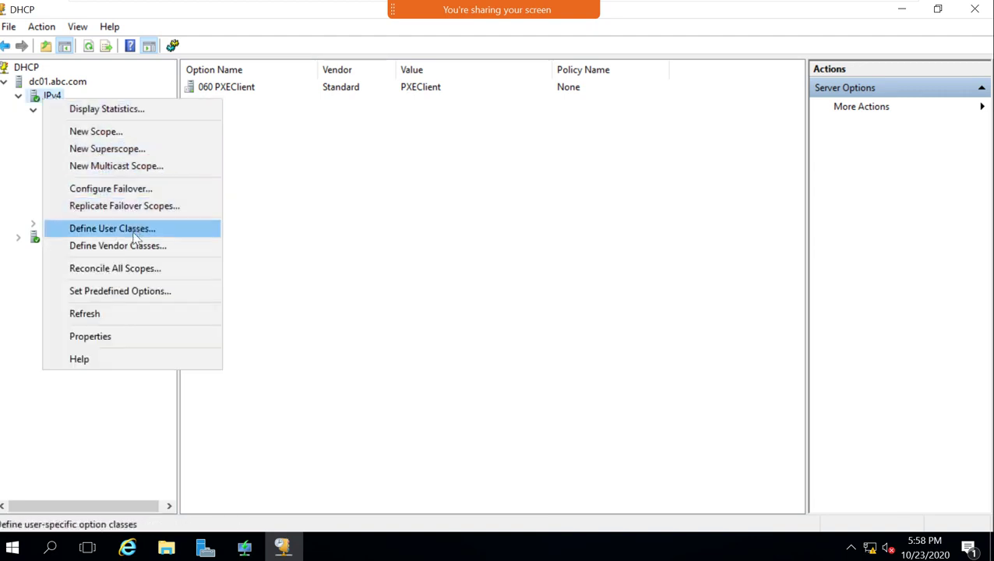
{"action": "left_click", "coordinate": [203, 294]}
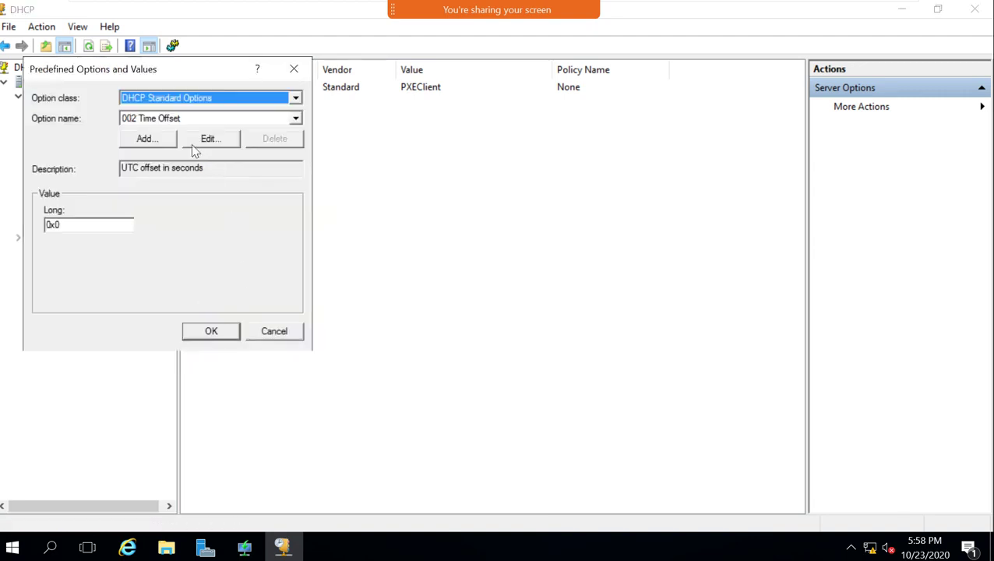
{"action": "left_click", "coordinate": [184, 103]}
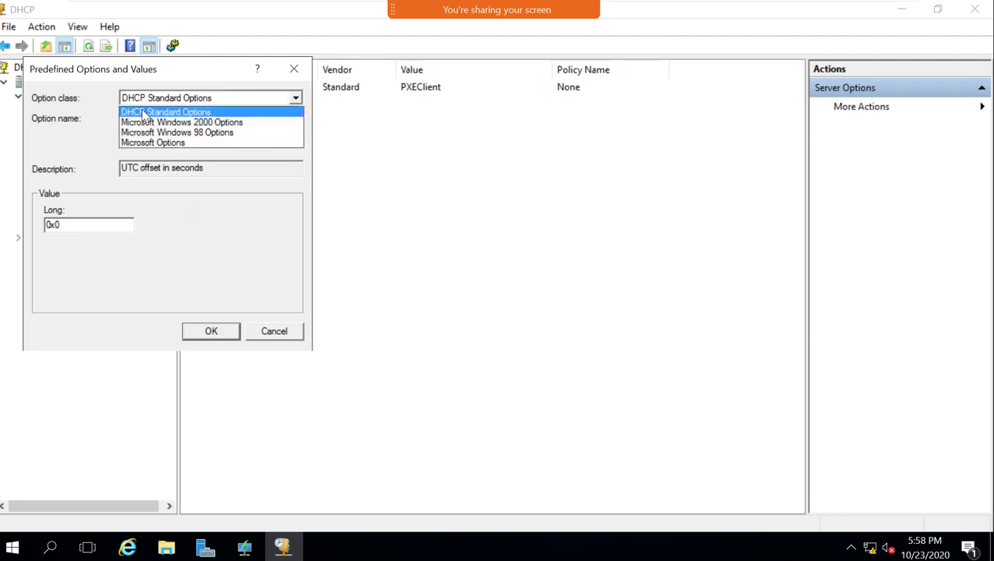
{"action": "left_click", "coordinate": [198, 112]}
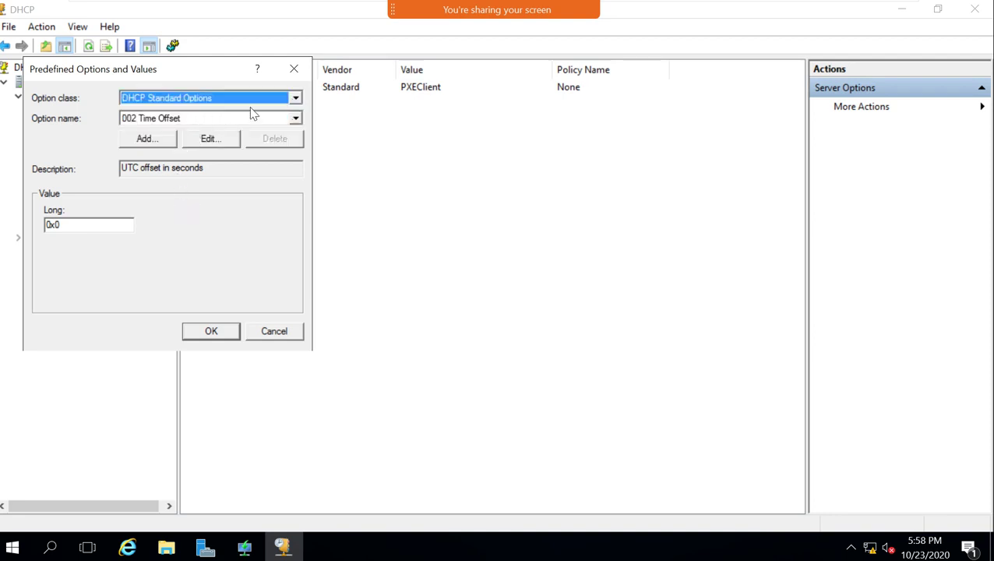
{"action": "scroll", "coordinate": [290, 121], "scroll_direction": "down", "scroll_amount": 8}
{"action": "left_click", "coordinate": [295, 118]}
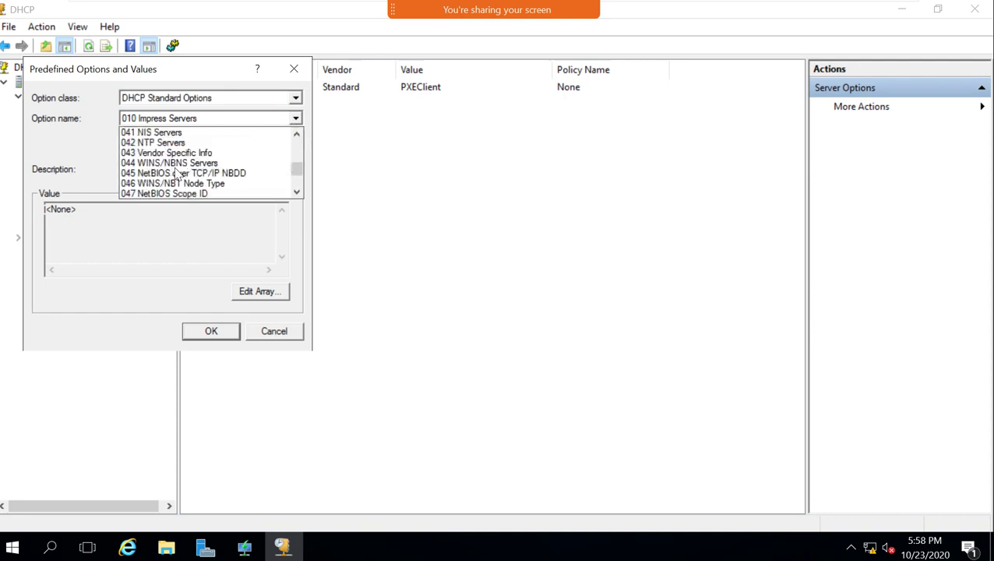
{"action": "scroll", "coordinate": [181, 185], "scroll_direction": "down", "scroll_amount": 6}
{"action": "scroll", "coordinate": [181, 185], "scroll_direction": "up", "scroll_amount": 15}
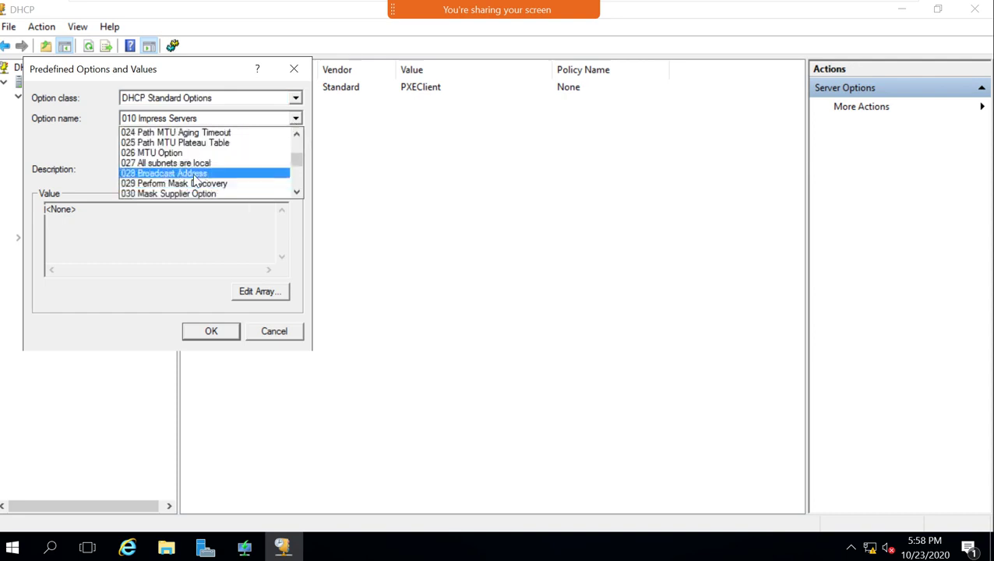
{"action": "left_click", "coordinate": [139, 240]}
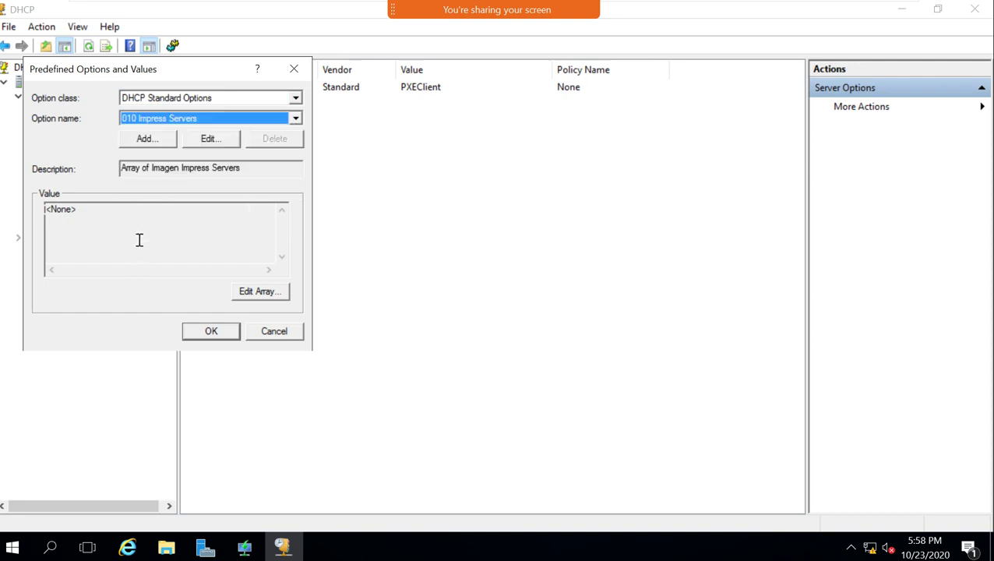
{"action": "left_click", "coordinate": [148, 140]}
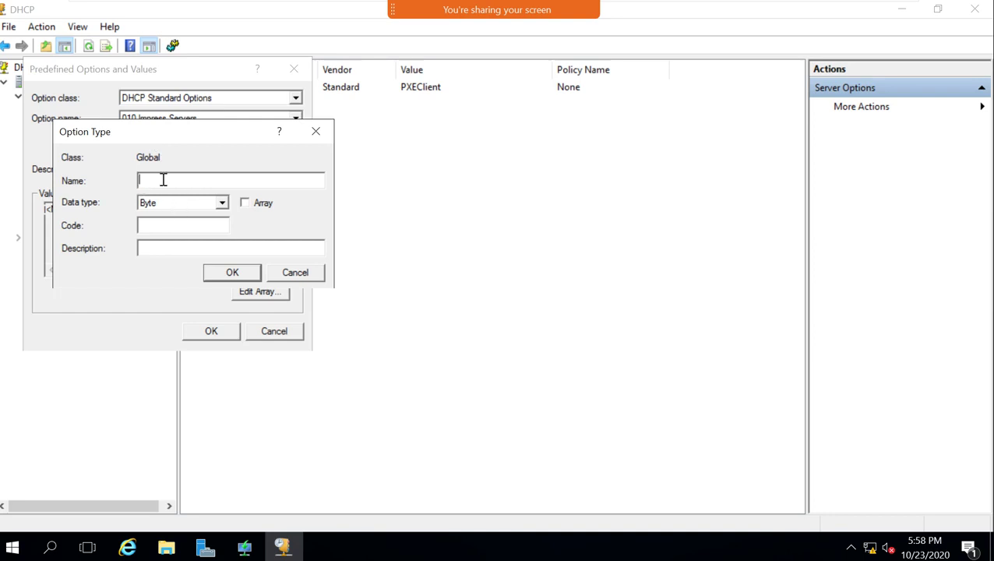
{"action": "left_click", "coordinate": [219, 69]}
On the host, open 02-WDS > Win2016 > '1-Create Option 60 on DHCP.txt', then switch back to DHCP.
{"action": "left_click", "coordinate": [872, 8]}
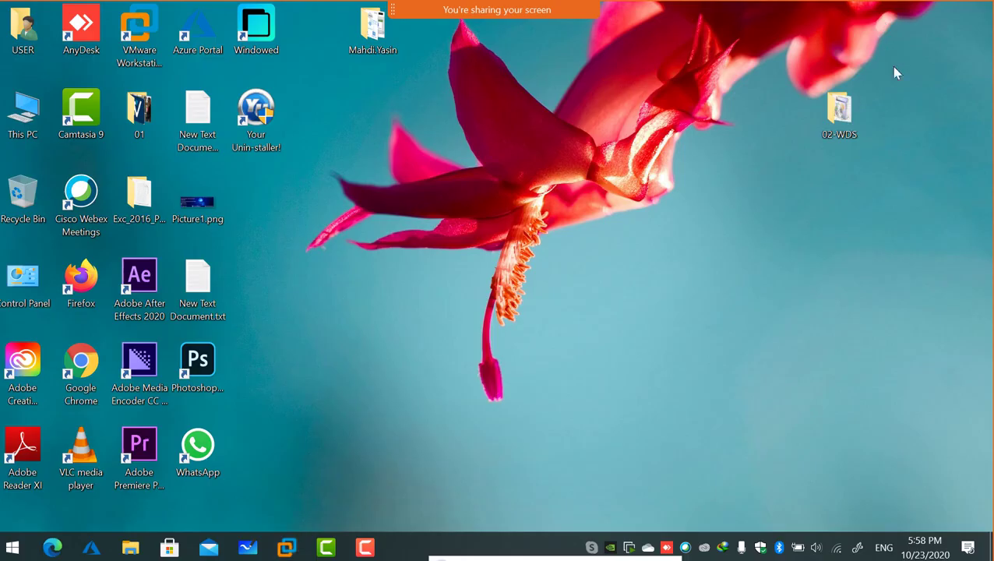
{"action": "double_click", "coordinate": [853, 125]}
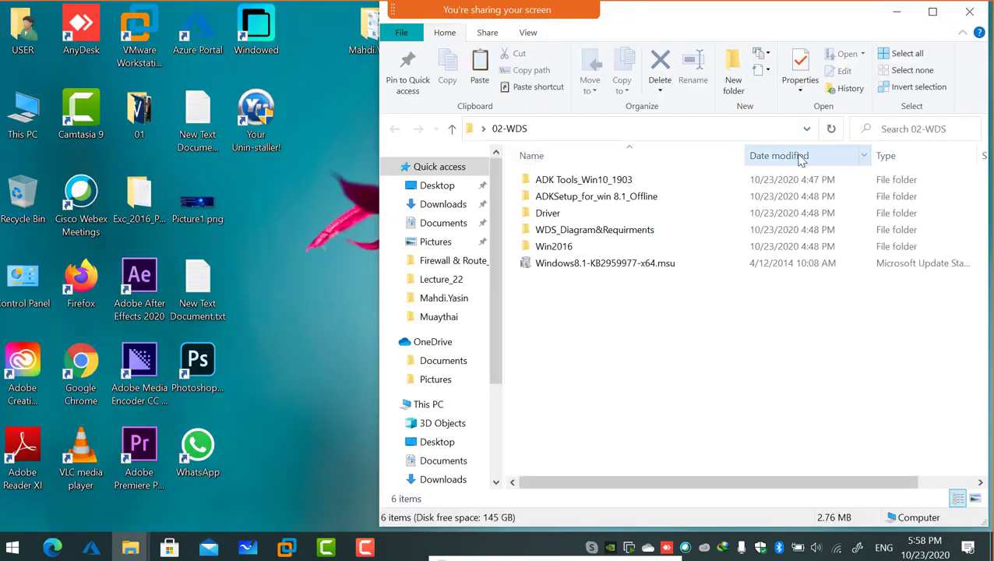
{"action": "left_click", "coordinate": [926, 15]}
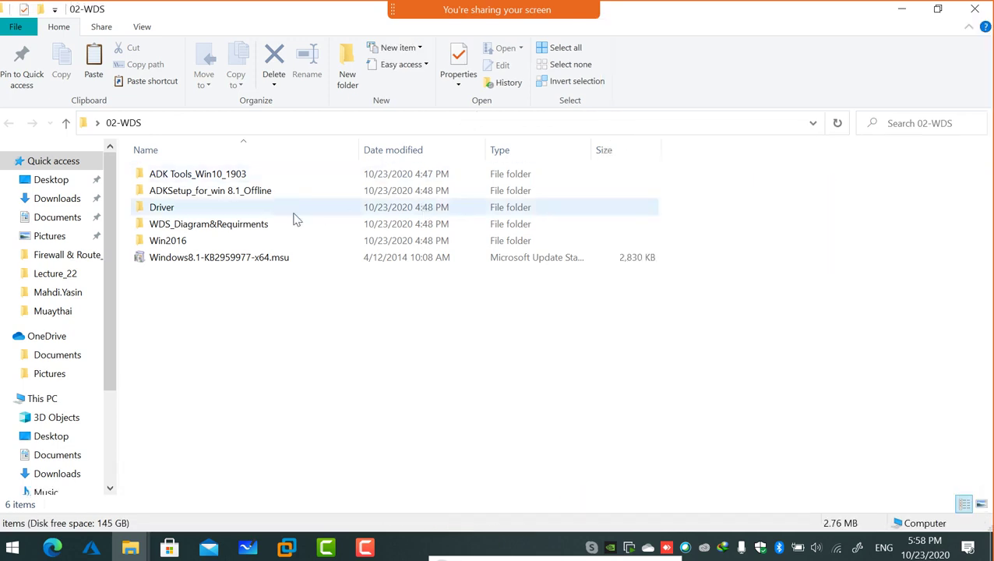
{"action": "double_click", "coordinate": [193, 226]}
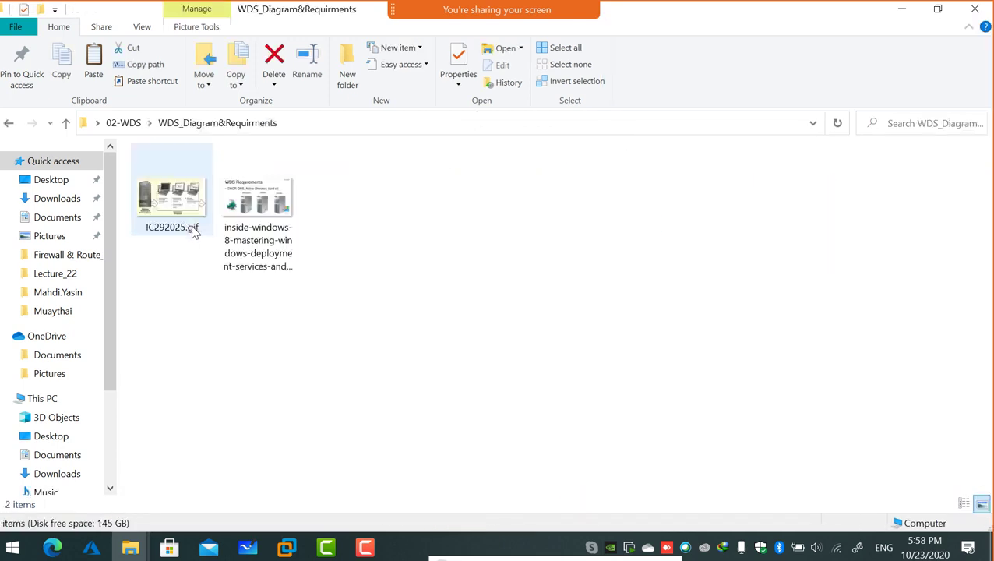
{"action": "left_click", "coordinate": [65, 122]}
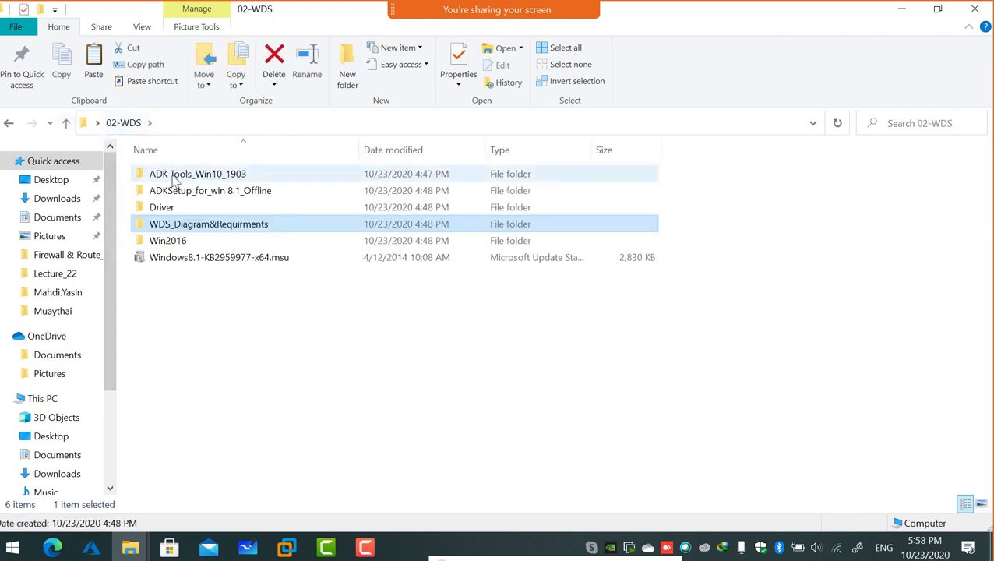
{"action": "double_click", "coordinate": [169, 241]}
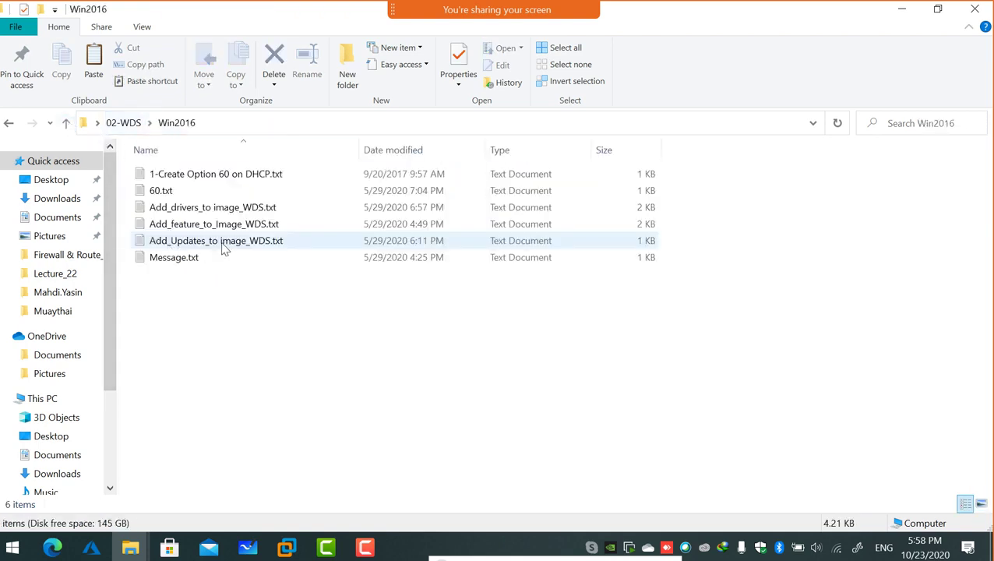
{"action": "double_click", "coordinate": [202, 171]}
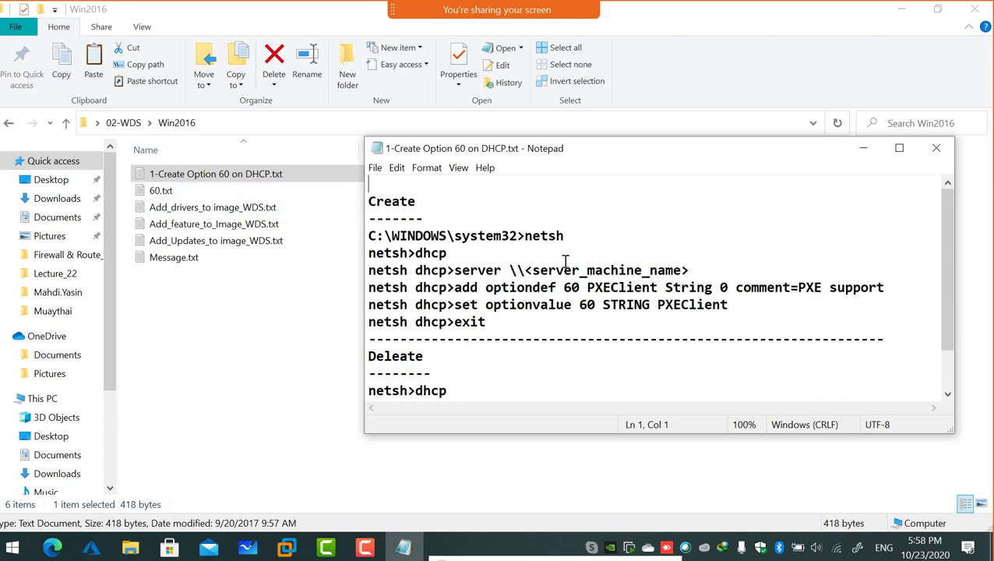
{"action": "scroll", "coordinate": [635, 340], "scroll_direction": "down", "scroll_amount": 1}
{"action": "scroll", "coordinate": [636, 338], "scroll_direction": "up", "scroll_amount": 1}
{"action": "left_click", "coordinate": [285, 549]}
Cancel the Option Type form twice and close the Predefined Options dialog without changes.
{"action": "left_click", "coordinate": [337, 465]}
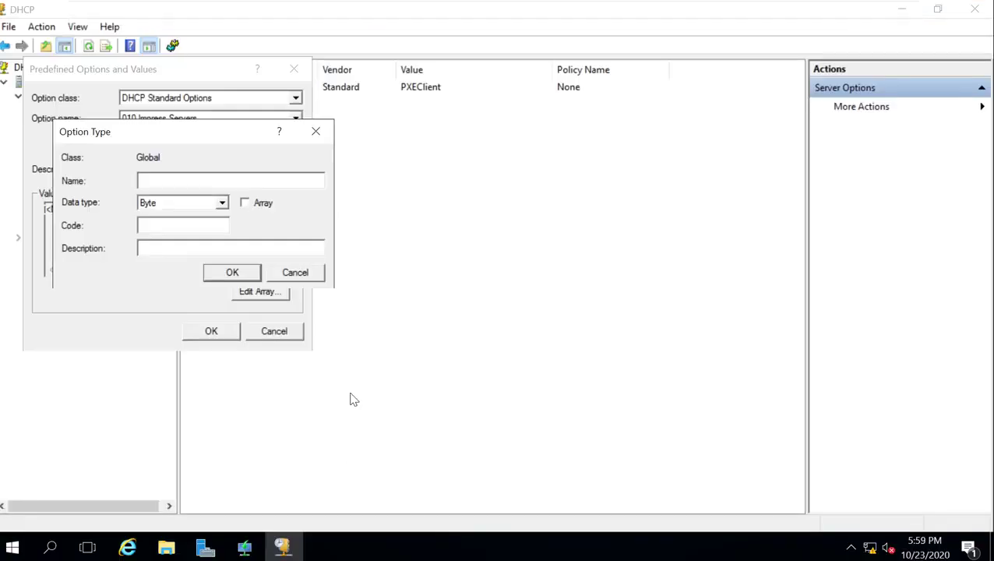
{"action": "left_click", "coordinate": [312, 273]}
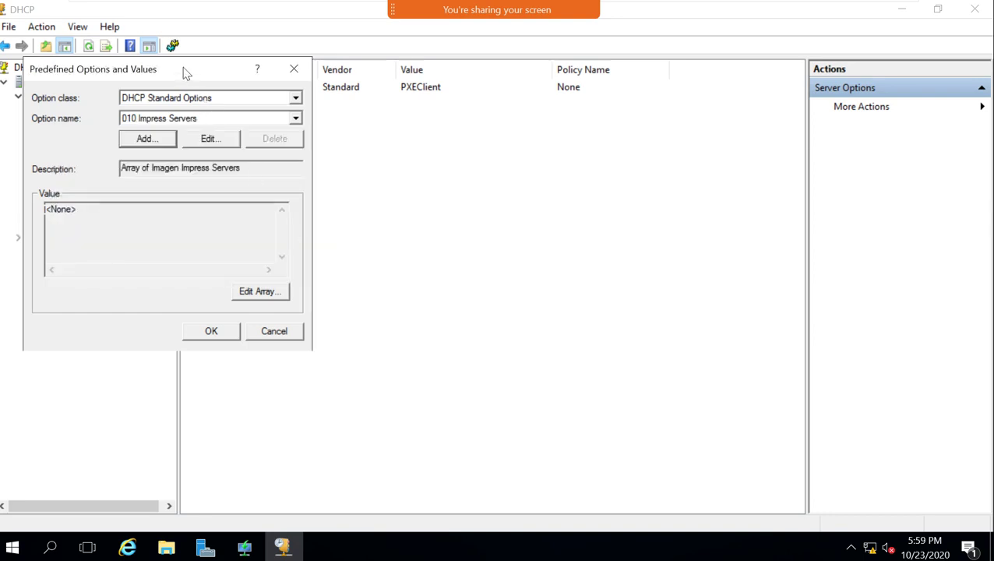
{"action": "left_click_drag", "start_coordinate": [187, 74], "coordinate": [571, 136]}
{"action": "left_click", "coordinate": [532, 202]}
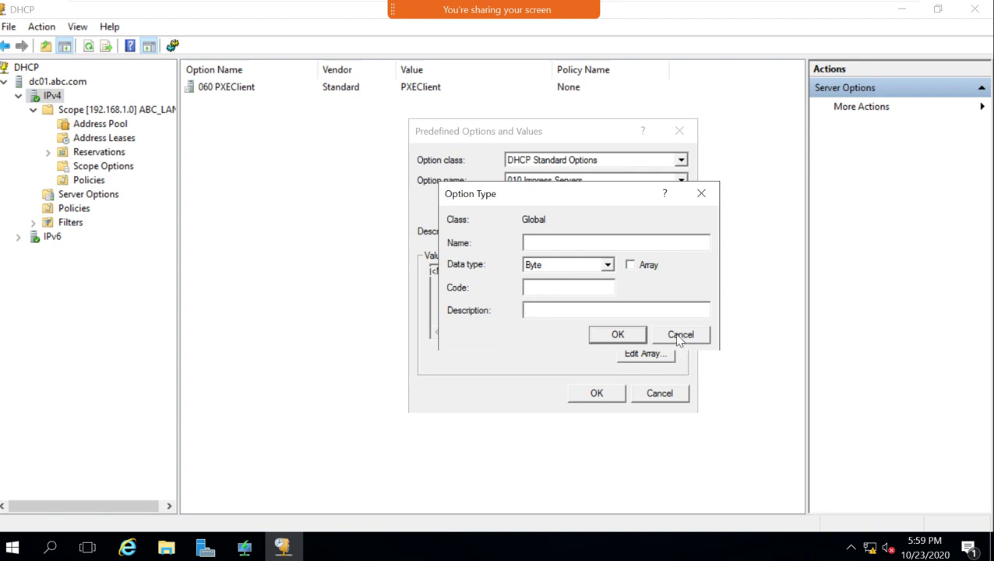
{"action": "left_click", "coordinate": [692, 337]}
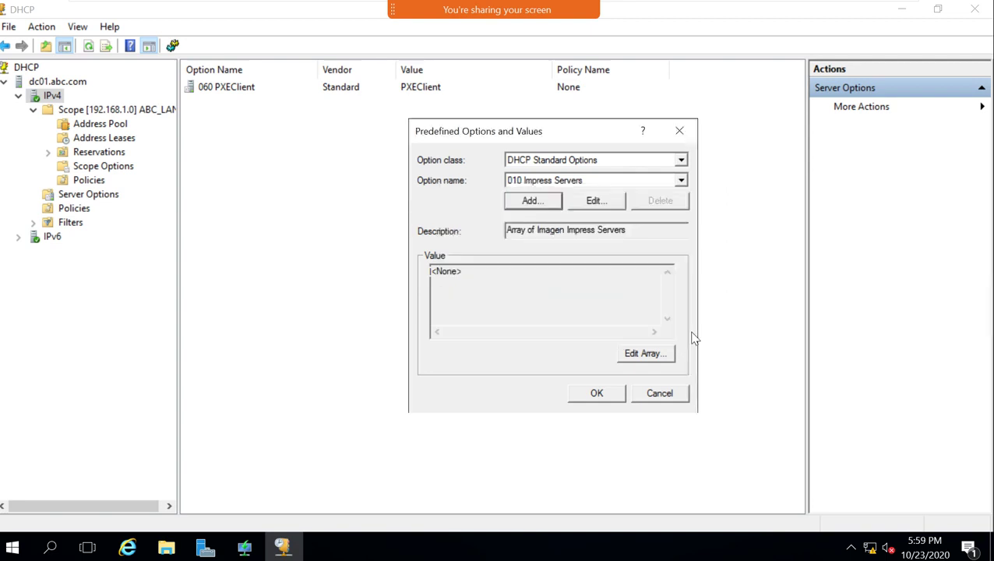
{"action": "left_click", "coordinate": [645, 396]}
Inspect 060 PXEClient's value PXEClient on the General and Advanced tabs, then cancel.
{"action": "double_click", "coordinate": [251, 90]}
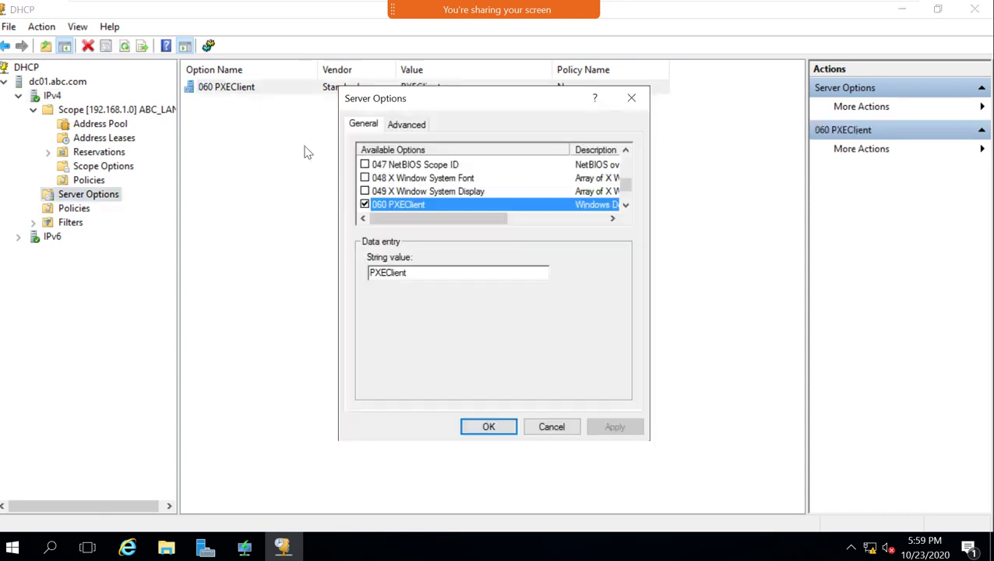
{"action": "scroll", "coordinate": [424, 222], "scroll_direction": "up", "scroll_amount": 3}
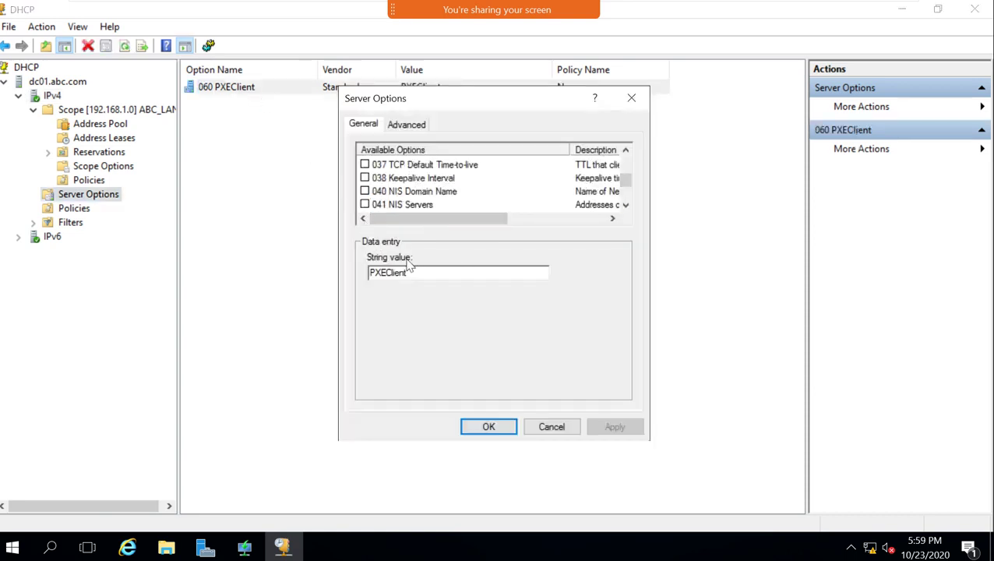
{"action": "double_click", "coordinate": [420, 272]}
{"action": "scroll", "coordinate": [411, 215], "scroll_direction": "up", "scroll_amount": 4}
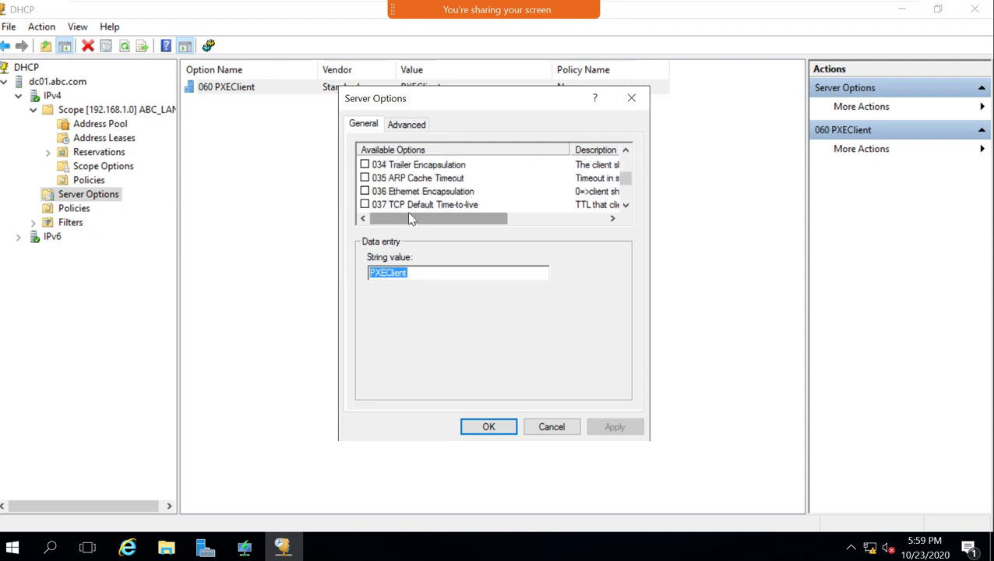
{"action": "left_click", "coordinate": [406, 126]}
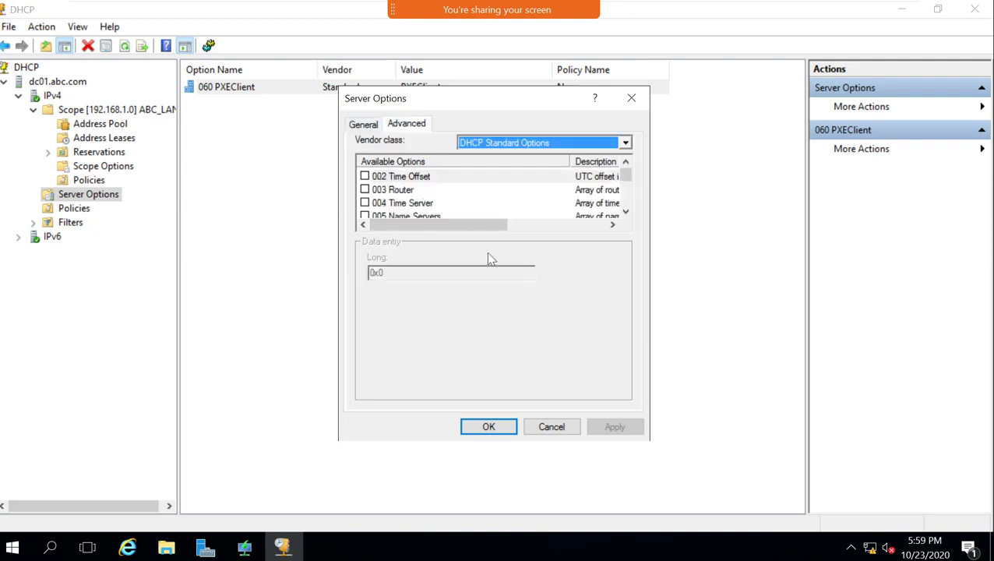
{"action": "scroll", "coordinate": [475, 198], "scroll_direction": "down", "scroll_amount": 15}
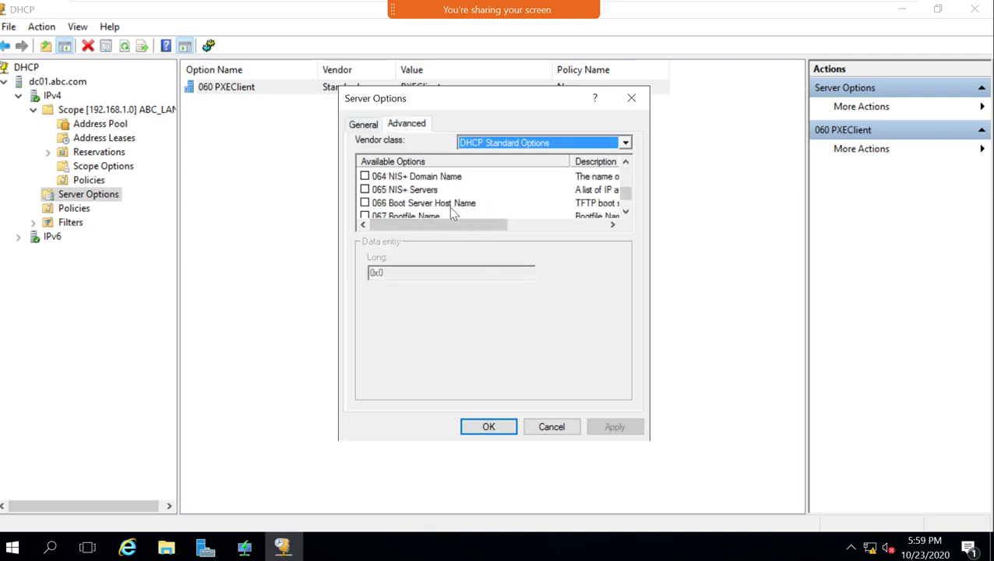
{"action": "scroll", "coordinate": [450, 211], "scroll_direction": "up", "scroll_amount": 1}
{"action": "left_click", "coordinate": [420, 176]}
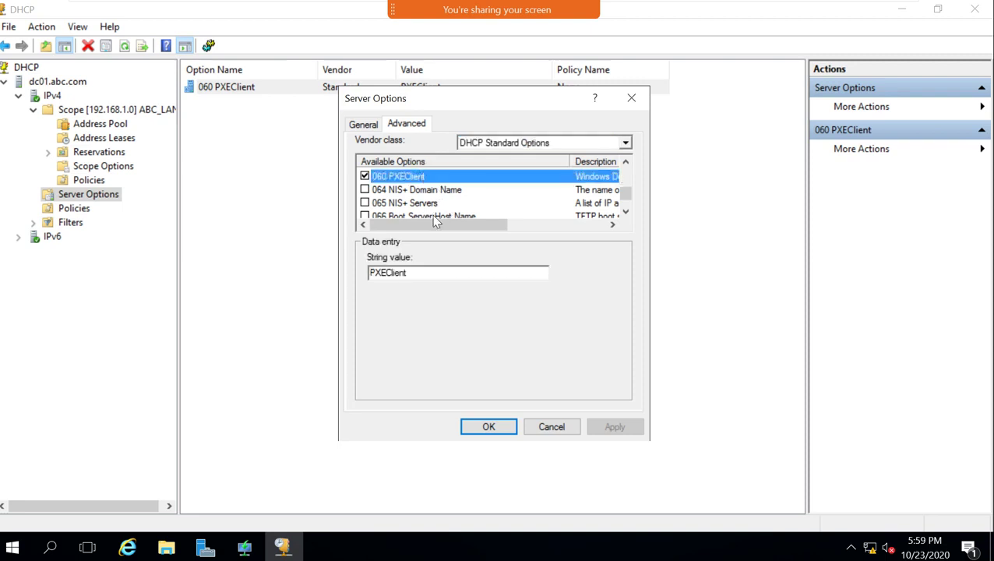
{"action": "left_click_drag", "start_coordinate": [429, 225], "coordinate": [543, 243]}
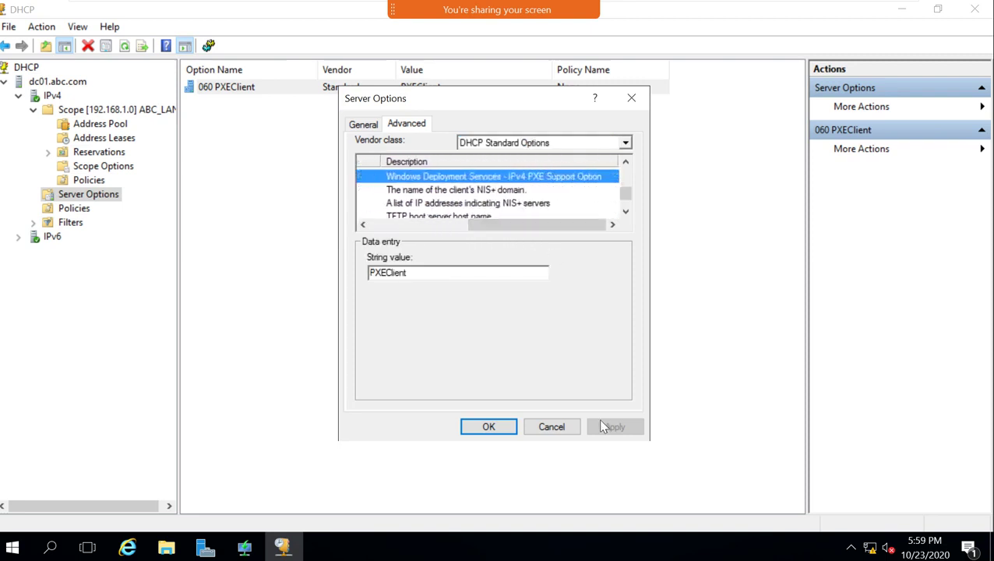
{"action": "left_click", "coordinate": [552, 427]}
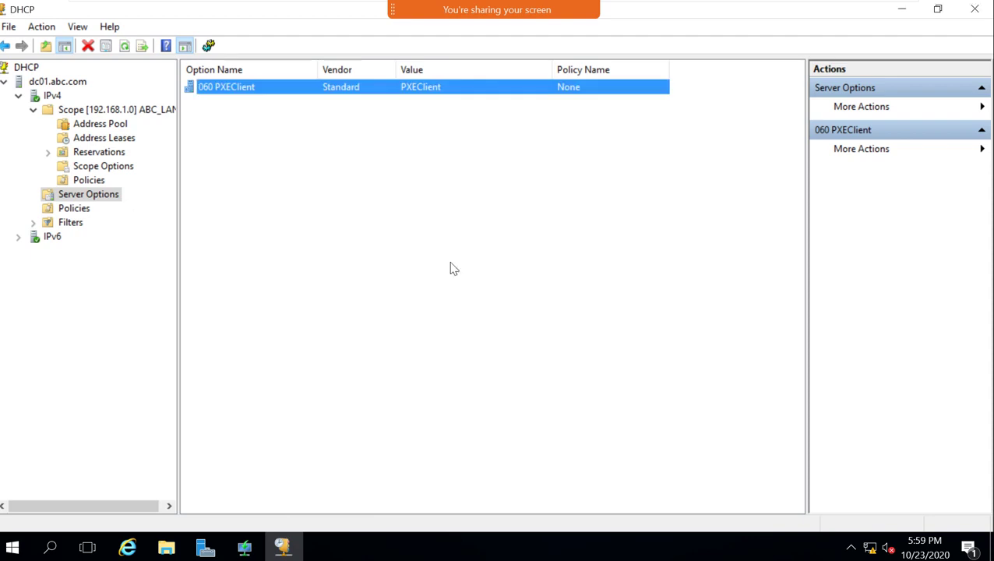
Close the DHCP console, then review and close the host's netsh notes and Win2016 folder.
{"action": "left_click", "coordinate": [7, 83]}
{"action": "left_click", "coordinate": [974, 9]}
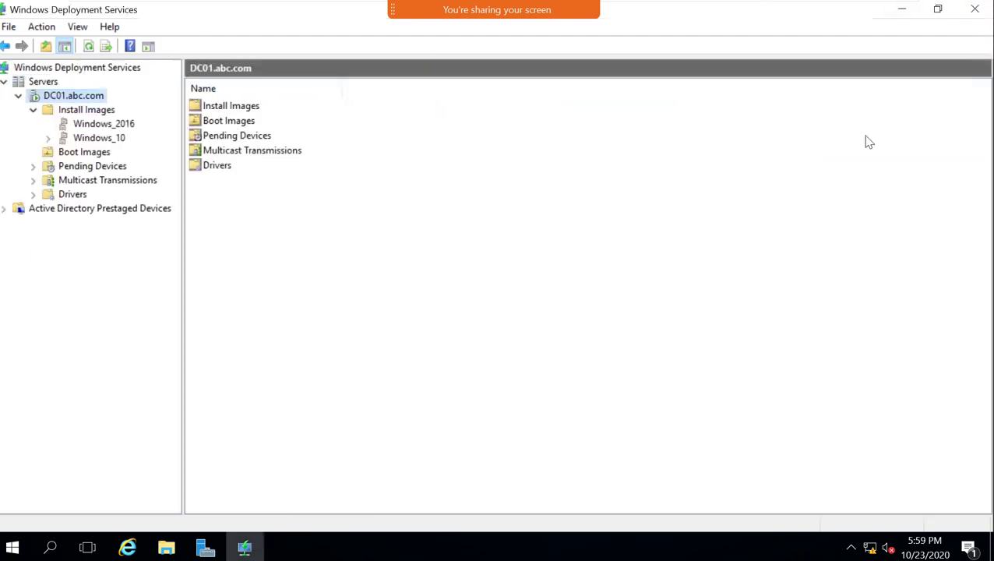
{"action": "mouse_move", "coordinate": [803, 18]}
{"action": "left_click", "coordinate": [862, 11]}
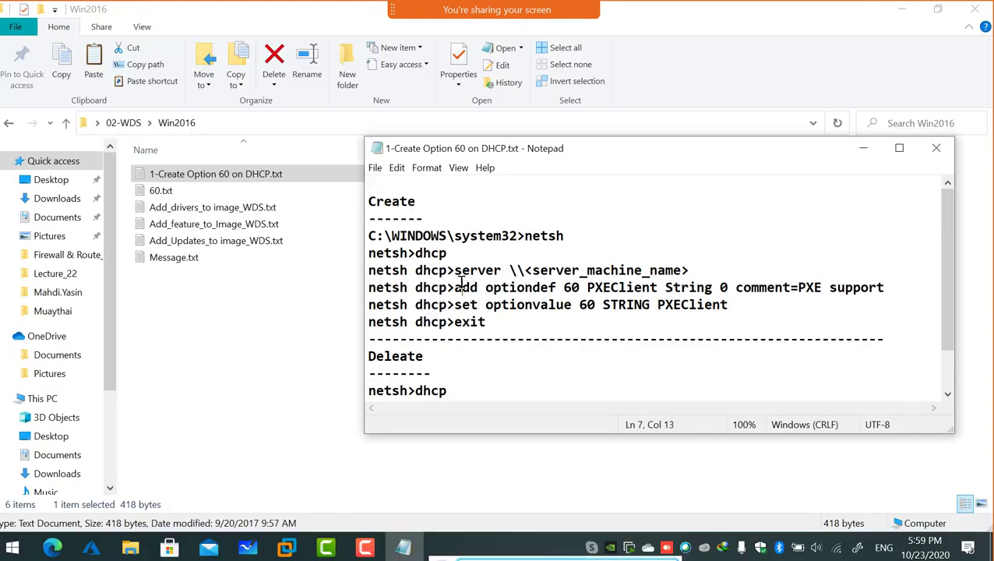
{"action": "left_click_drag", "start_coordinate": [462, 284], "coordinate": [816, 288]}
{"action": "left_click", "coordinate": [820, 306]}
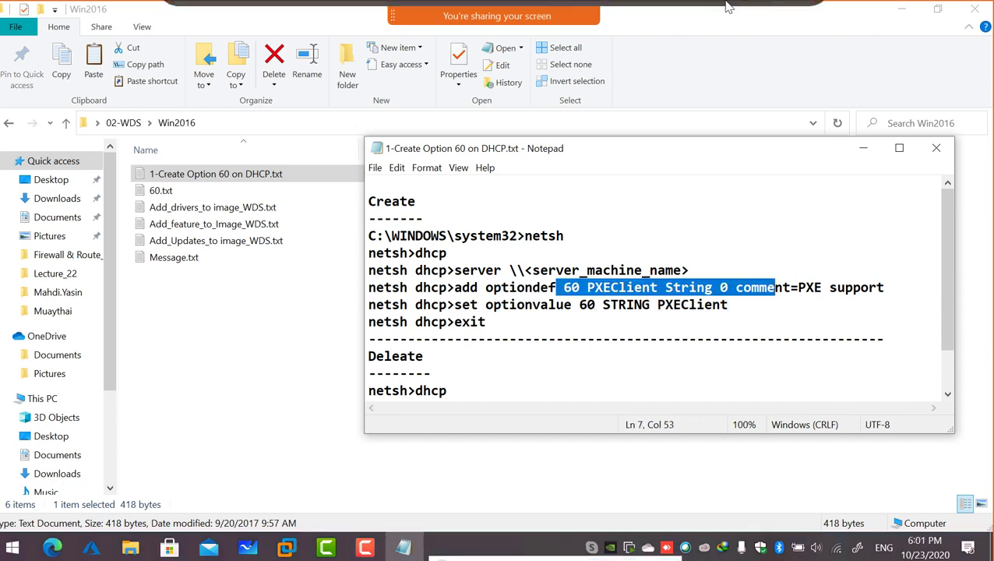
{"action": "left_click", "coordinate": [935, 152]}
{"action": "left_click", "coordinate": [973, 11]}
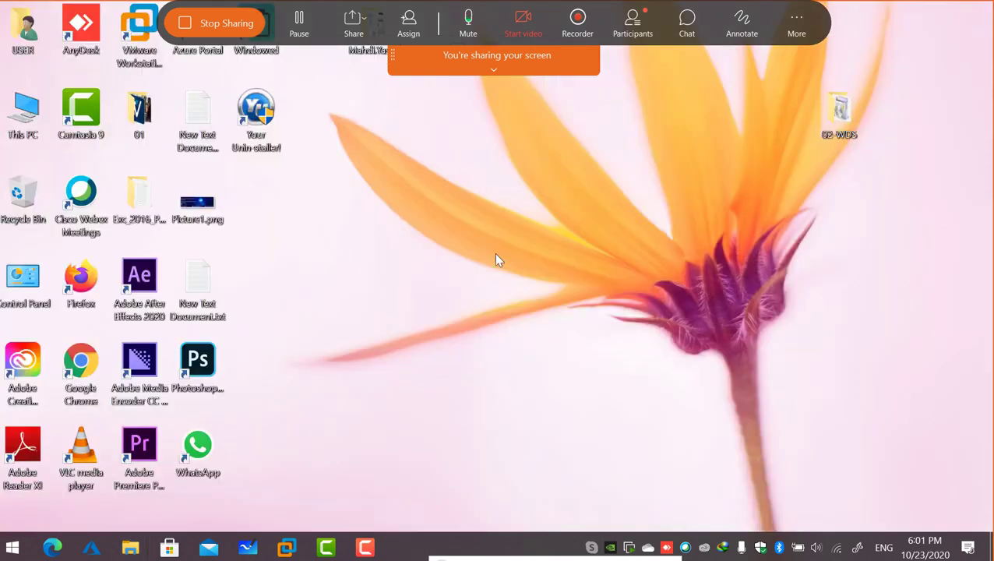
Restore the DC01 VM with the Windows Deployment Services console showing DC01.abc.com's folders.
{"action": "mouse_move", "coordinate": [286, 548]}
{"action": "left_click", "coordinate": [327, 453]}
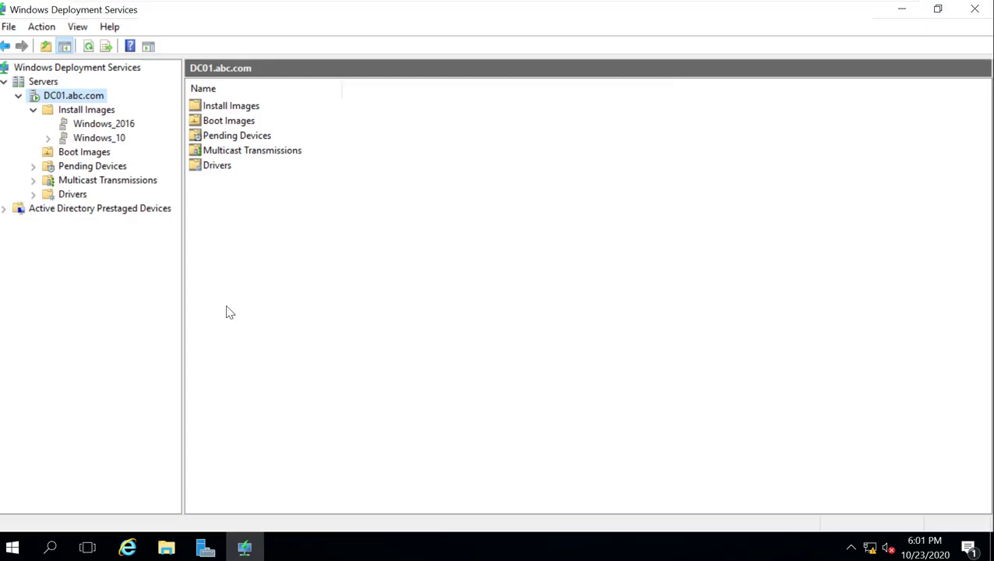
{"action": "left_click", "coordinate": [197, 552]}
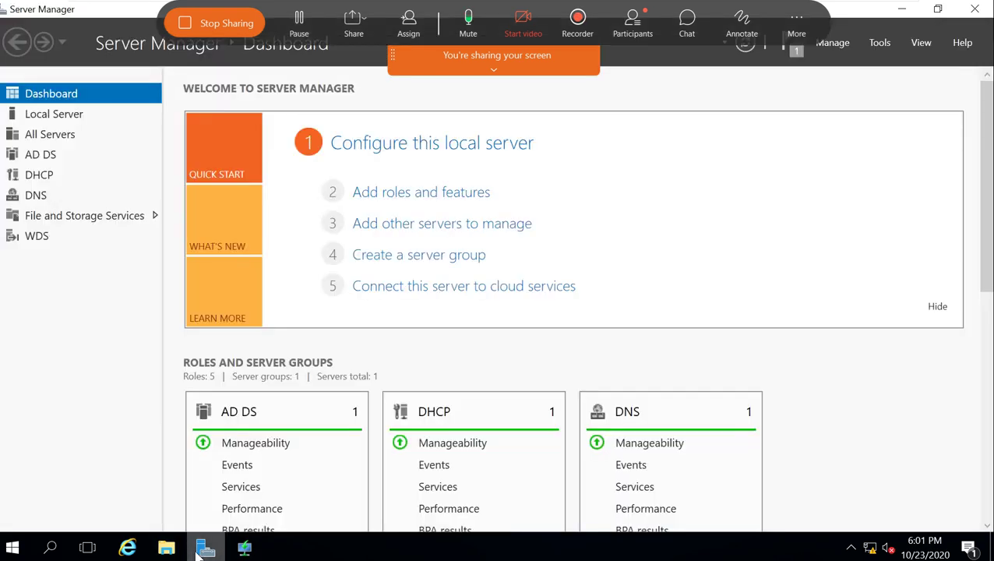
{"action": "left_click", "coordinate": [197, 551]}
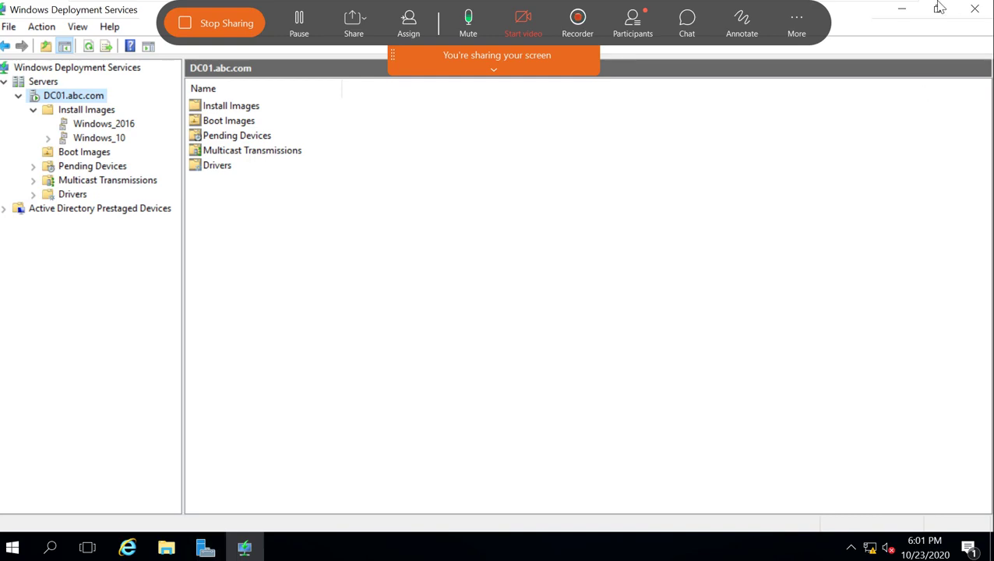
{"action": "left_click", "coordinate": [863, 14]}
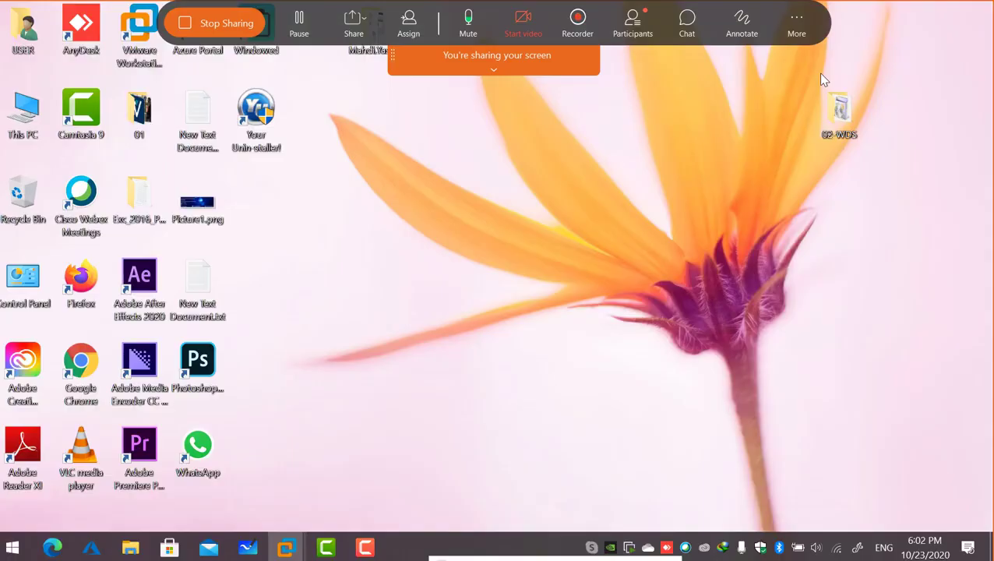
{"action": "mouse_move", "coordinate": [285, 547]}
{"action": "left_click", "coordinate": [308, 421]}
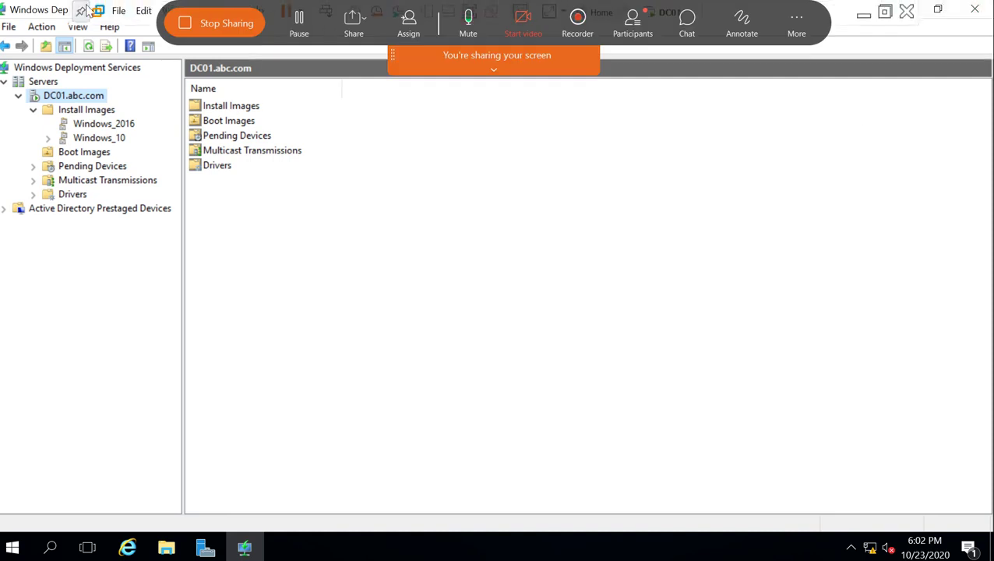
{"action": "left_click", "coordinate": [119, 12]}
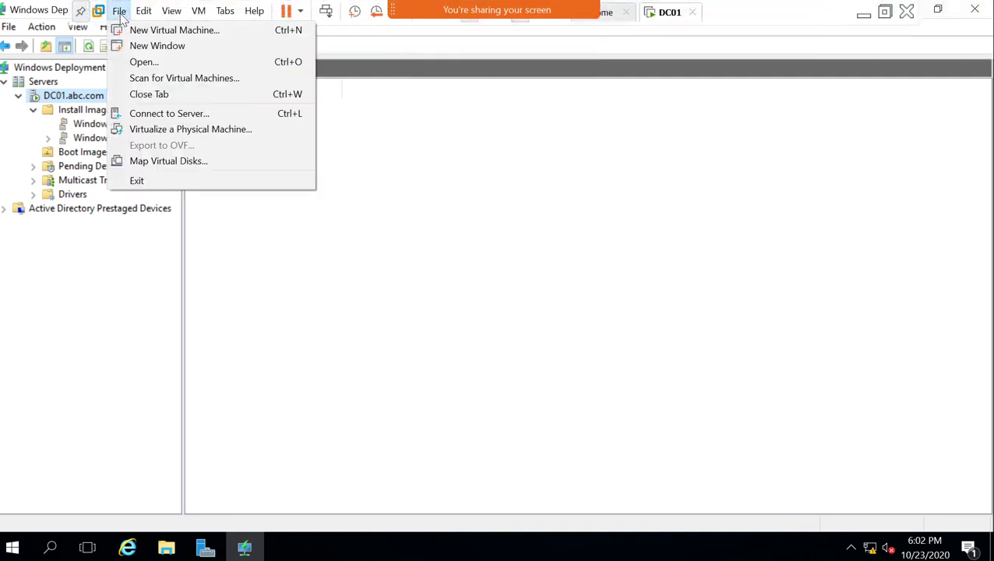
Start a Custom new VM with Workstation 15.x compatibility, OS installed later, Windows Server 2016 guest.
{"action": "left_click", "coordinate": [166, 31]}
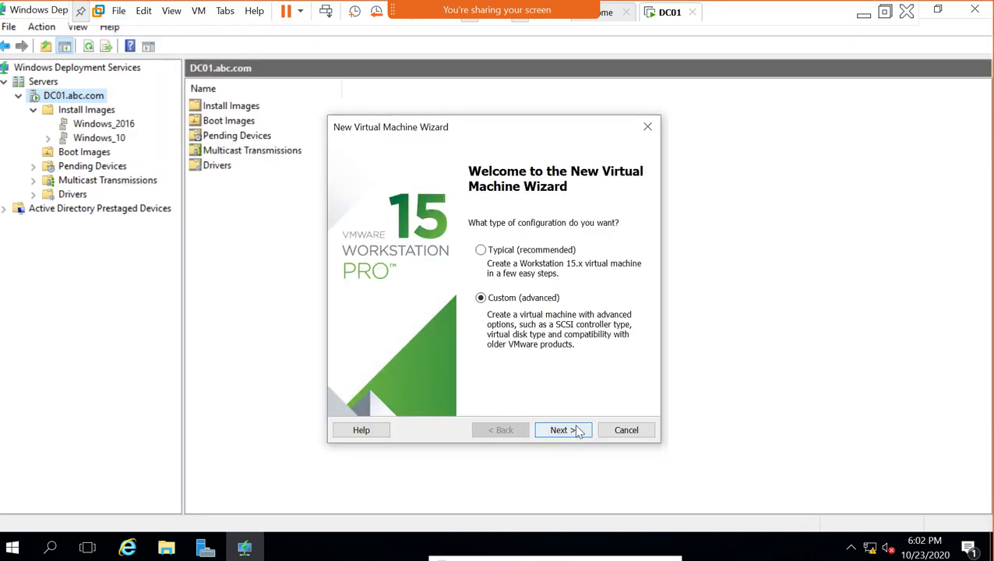
{"action": "left_click", "coordinate": [579, 431]}
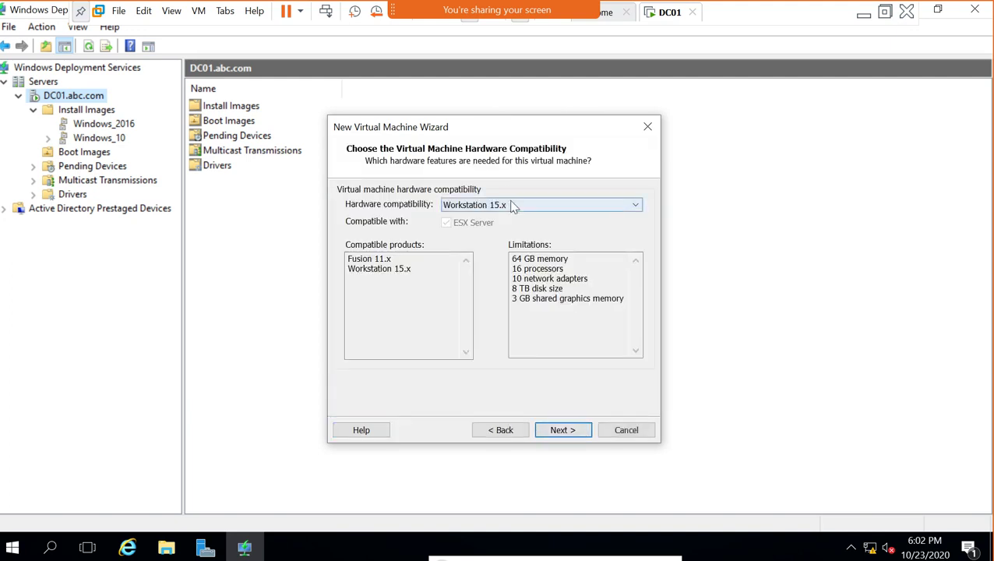
{"action": "left_click", "coordinate": [577, 428]}
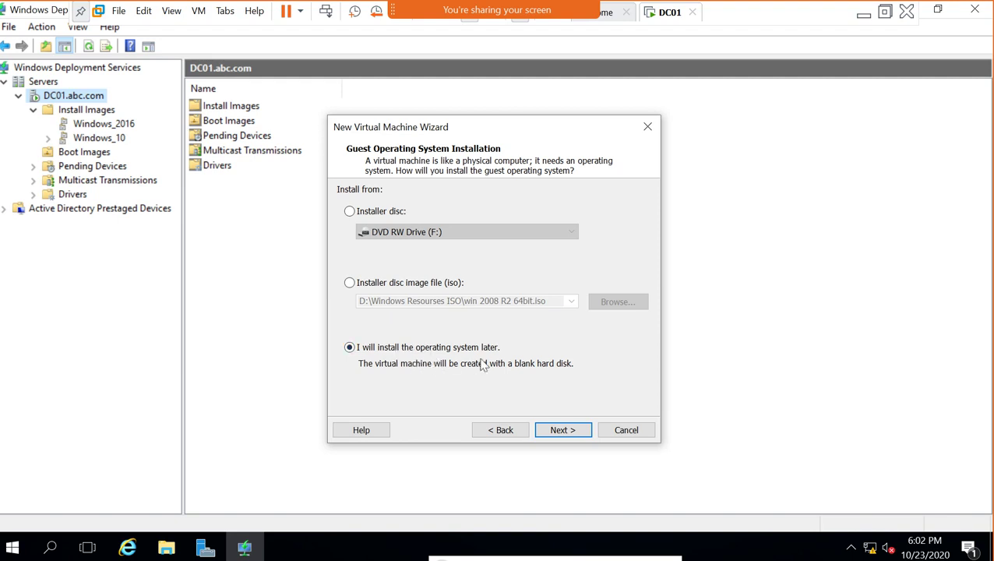
{"action": "left_click", "coordinate": [561, 430]}
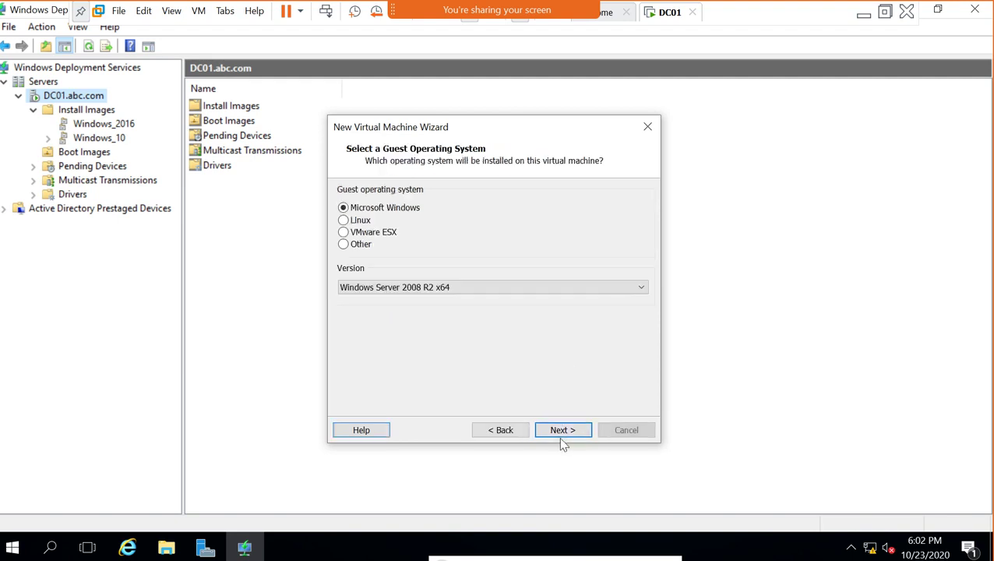
{"action": "left_click", "coordinate": [396, 288]}
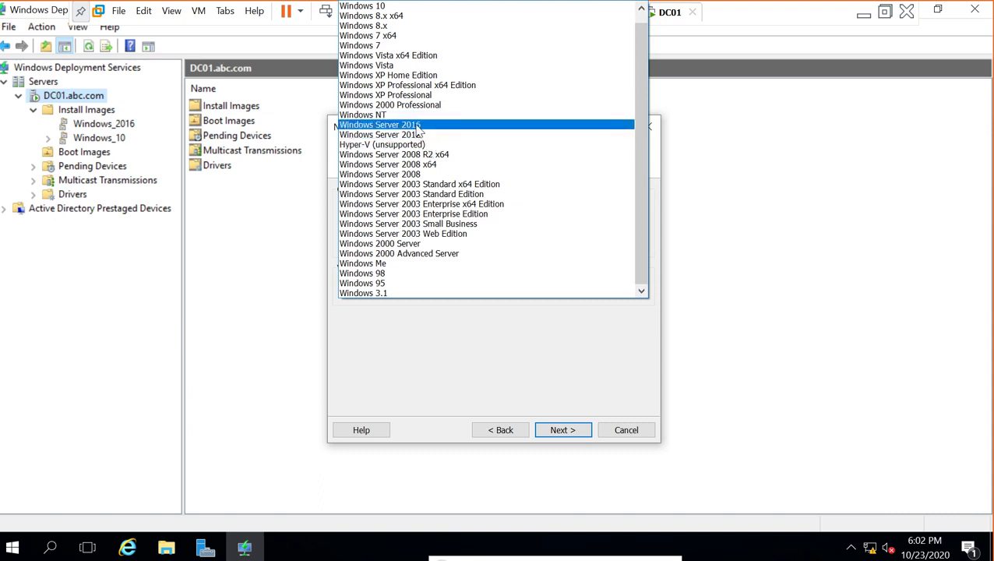
{"action": "left_click", "coordinate": [419, 127]}
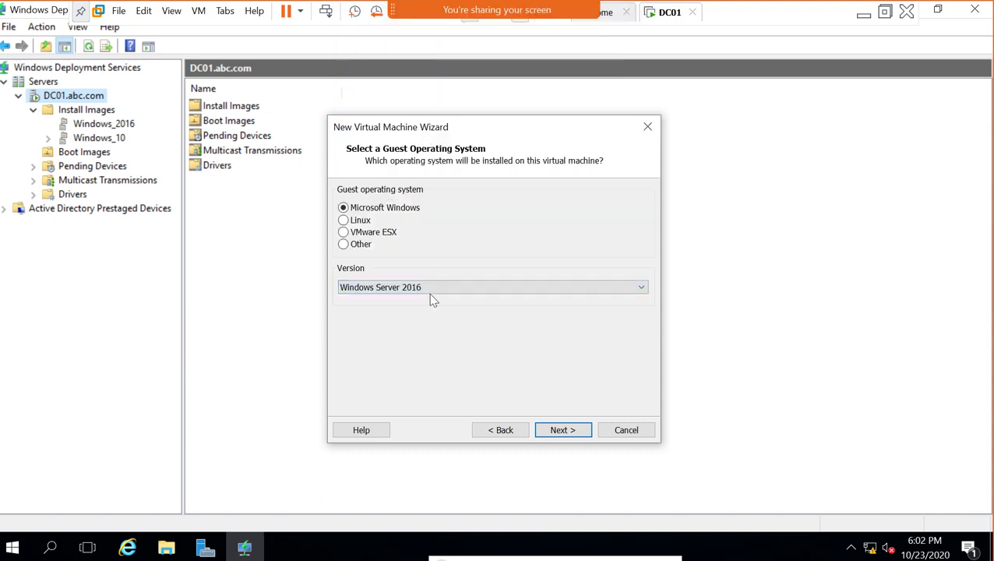
{"action": "left_click", "coordinate": [556, 438]}
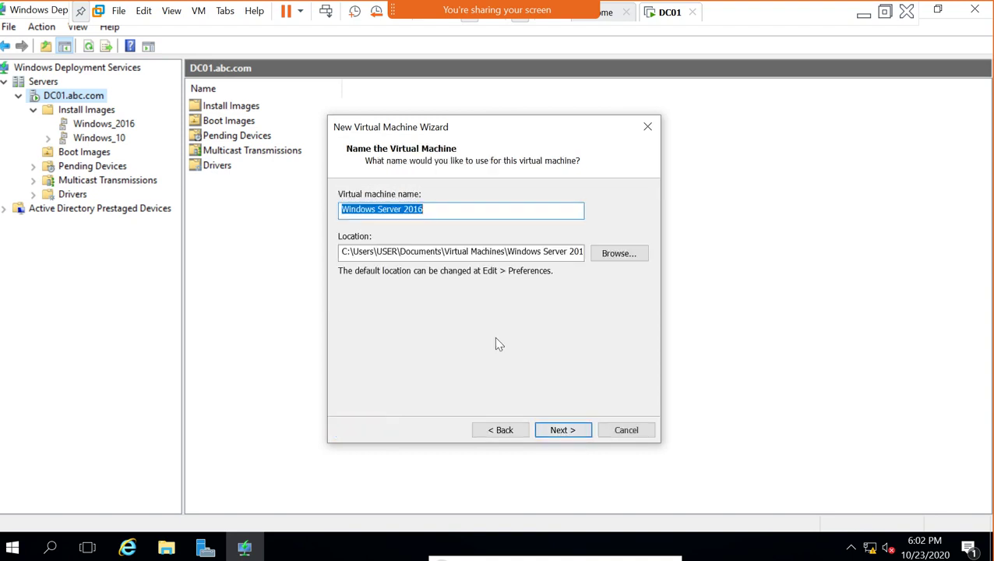
Browse to the Server folder under Virtual_Machine on New Volume (D:) as the parent location.
{"action": "left_click", "coordinate": [612, 253]}
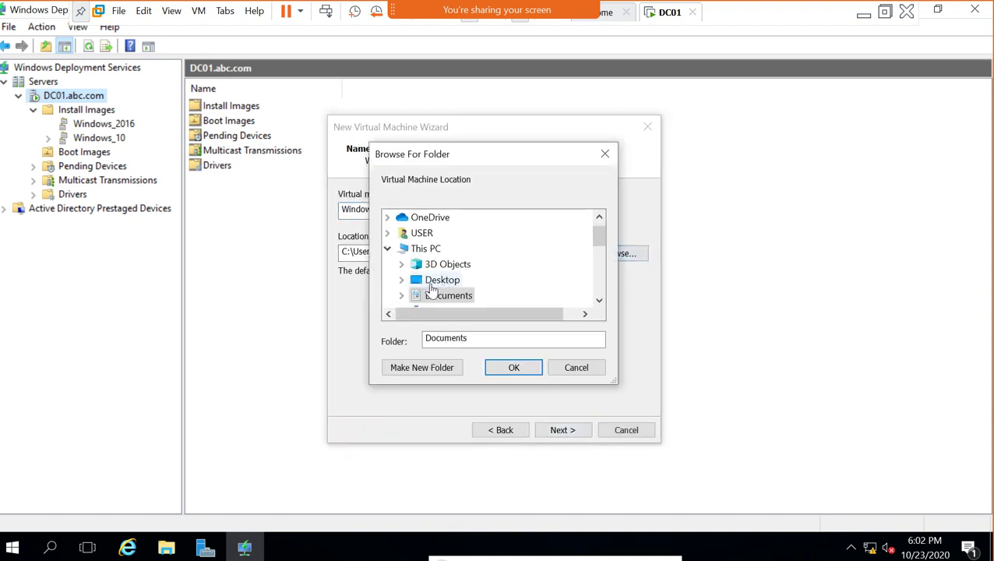
{"action": "scroll", "coordinate": [431, 290], "scroll_direction": "down", "scroll_amount": 4}
{"action": "scroll", "coordinate": [428, 293], "scroll_direction": "up", "scroll_amount": 1}
{"action": "left_click", "coordinate": [421, 266]}
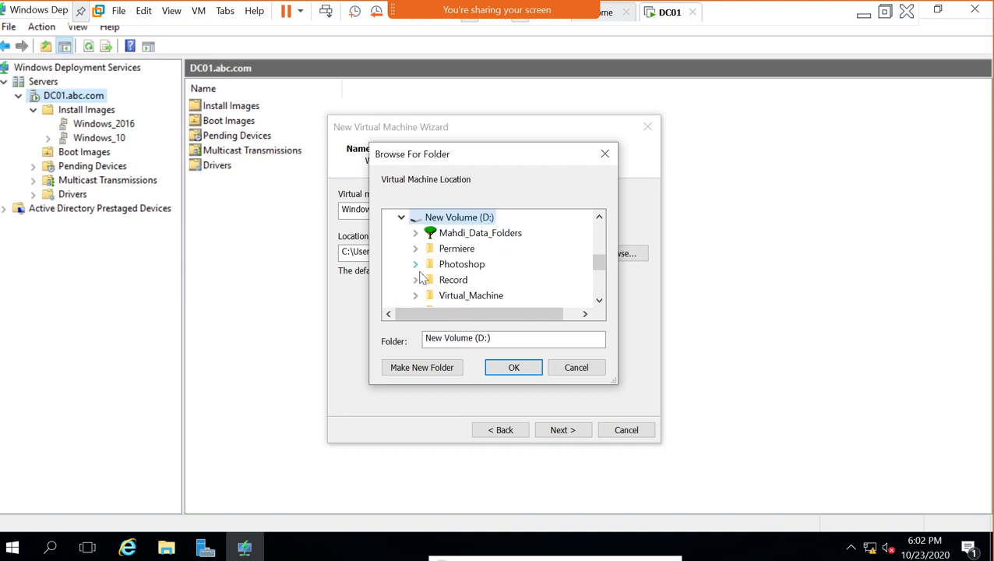
{"action": "scroll", "coordinate": [459, 286], "scroll_direction": "down", "scroll_amount": 3}
{"action": "scroll", "coordinate": [477, 263], "scroll_direction": "up", "scroll_amount": 1}
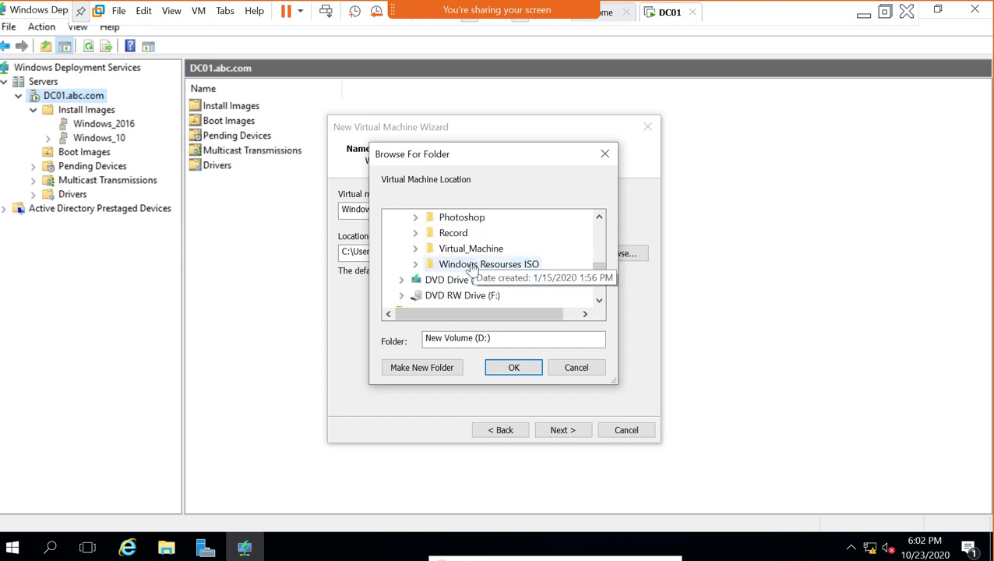
{"action": "left_click", "coordinate": [415, 248]}
{"action": "left_click", "coordinate": [430, 280]}
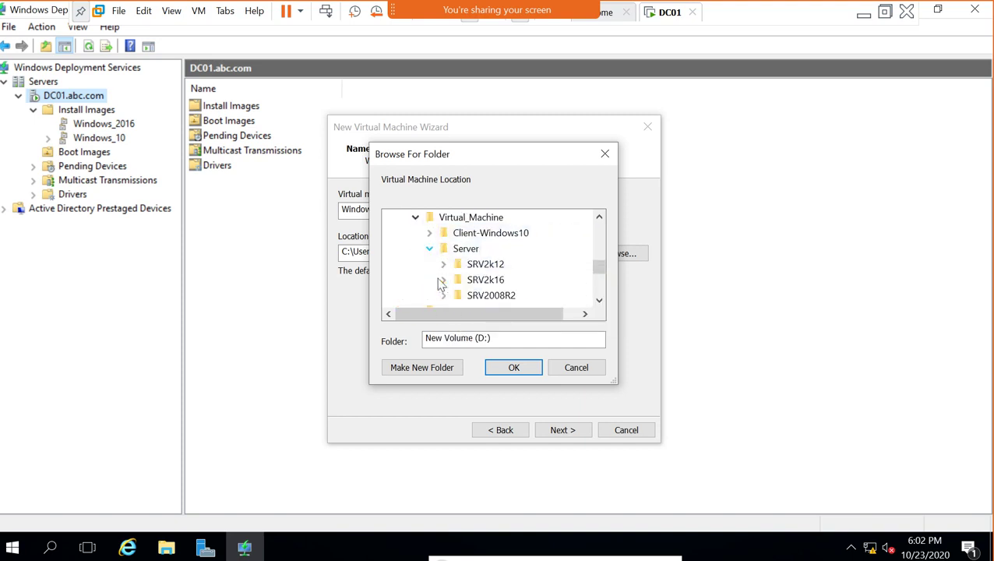
{"action": "left_click", "coordinate": [470, 253]}
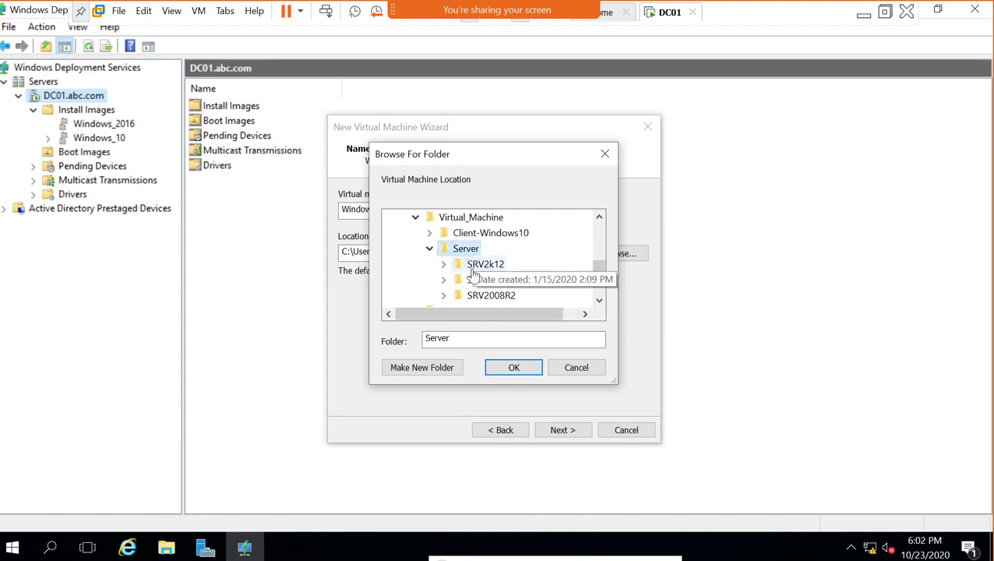
Create a new folder named Test there so the location is D:\Virtual_Machine\Server\Test.
{"action": "left_click", "coordinate": [429, 370]}
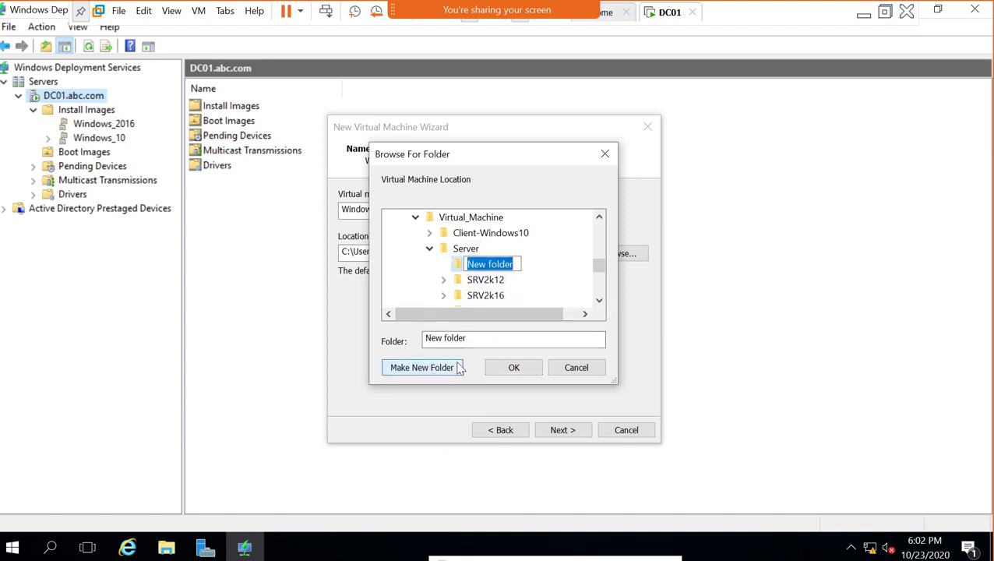
{"action": "type", "text": "Tes"}
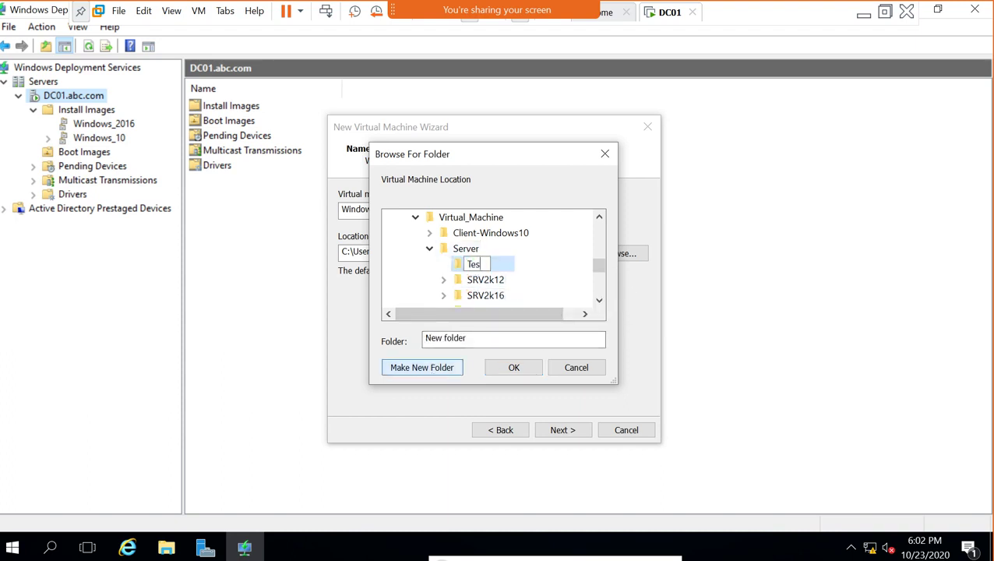
{"action": "type", "text": "st"}
{"action": "left_click", "coordinate": [517, 371]}
{"action": "left_click", "coordinate": [518, 372]}
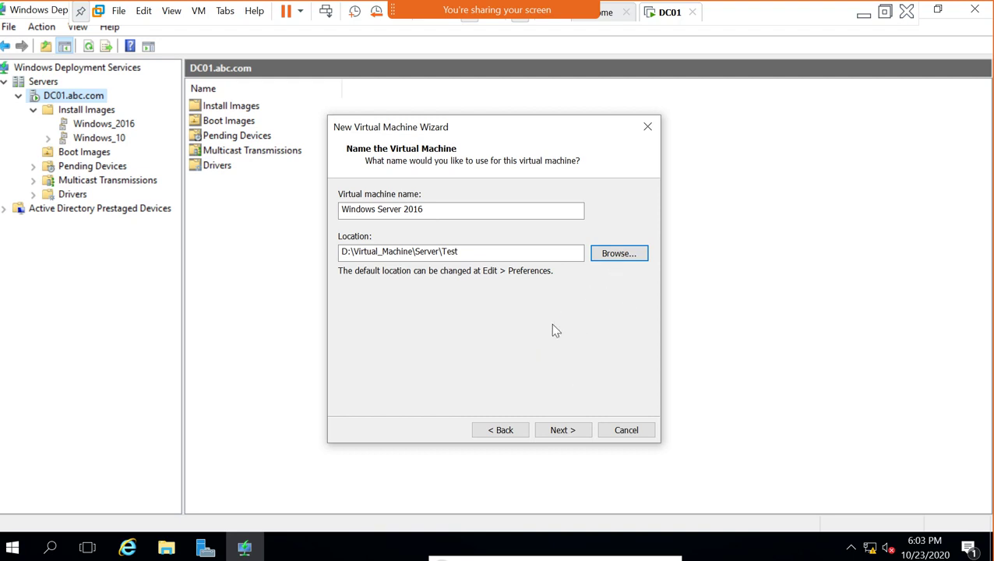
Choose BIOS firmware, keep 2 processors and 2048 MB memory, and select host-only networking.
{"action": "left_click", "coordinate": [566, 436]}
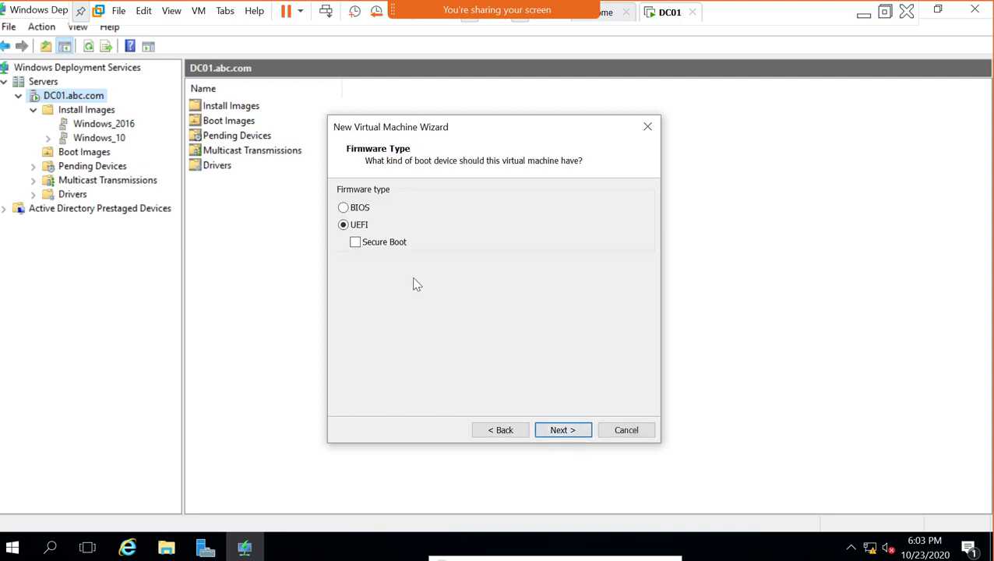
{"action": "left_click", "coordinate": [360, 207]}
{"action": "left_click", "coordinate": [579, 442]}
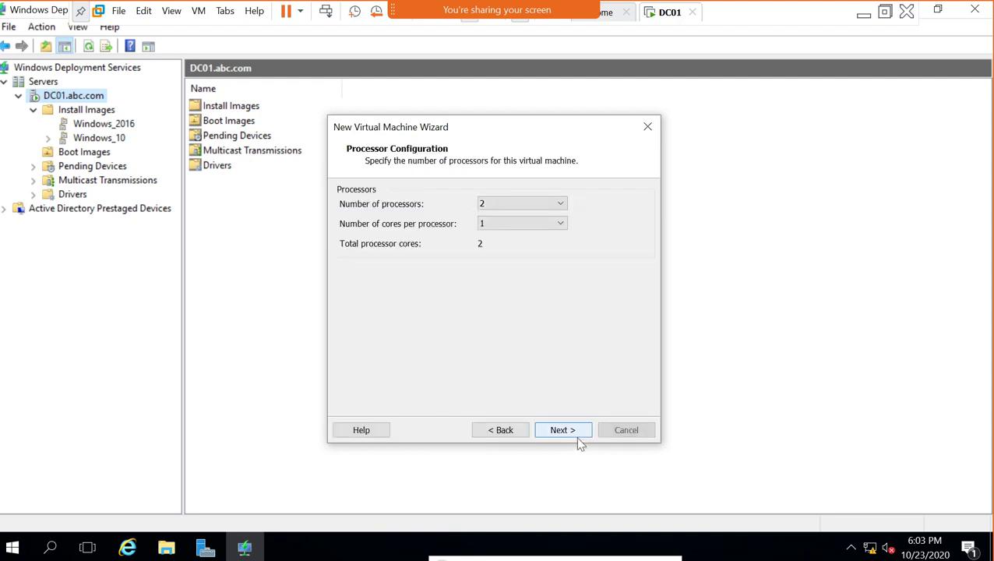
{"action": "left_click", "coordinate": [579, 442]}
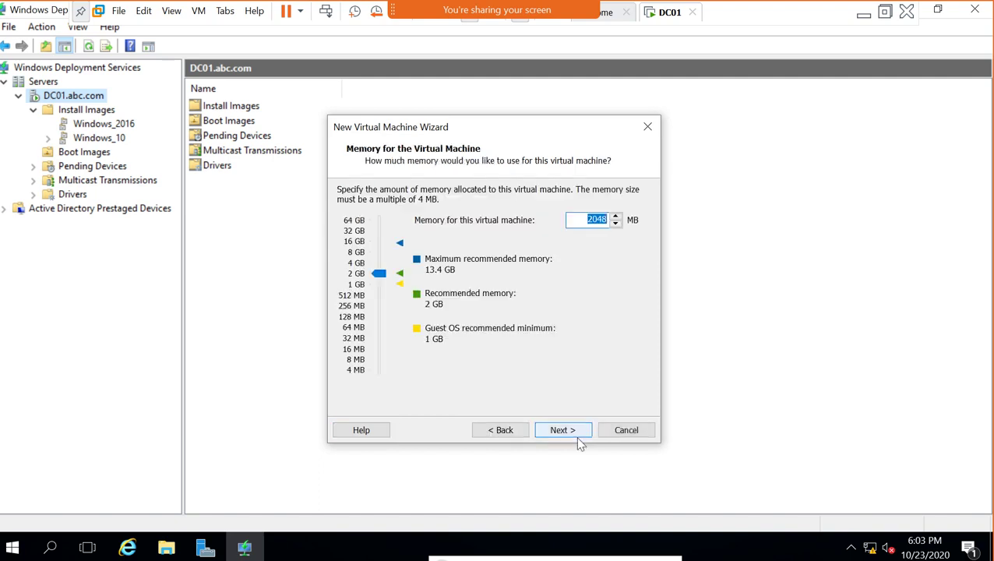
{"action": "left_click", "coordinate": [577, 438]}
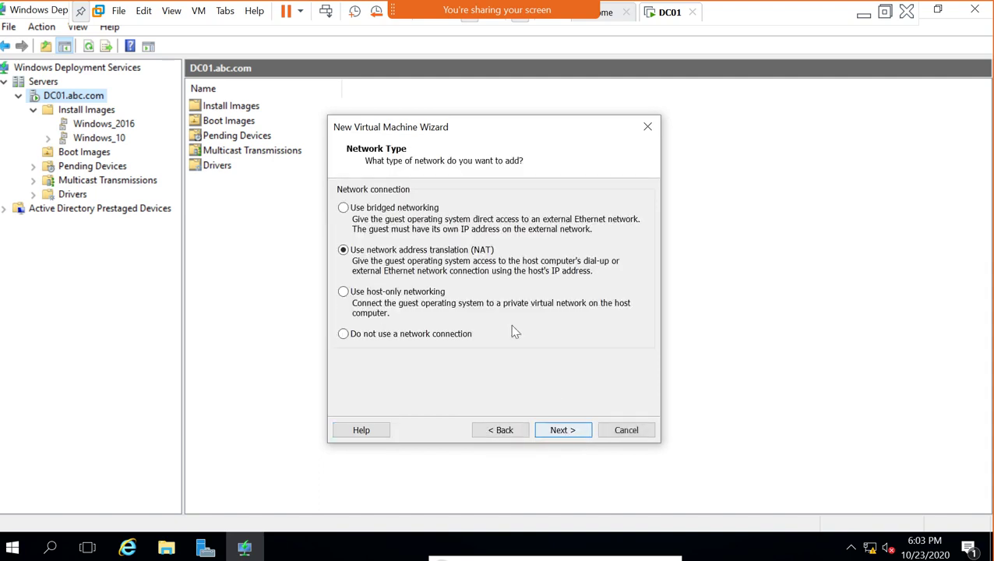
{"action": "left_click", "coordinate": [397, 293]}
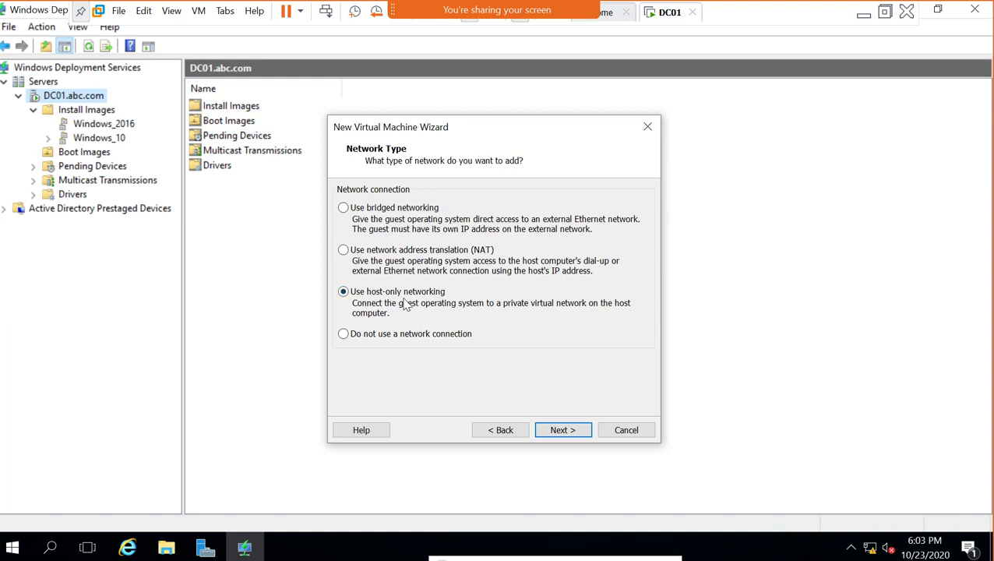
Keep the LSI Logic SAS controller and create a new 60 GB disk stored as a single file.
{"action": "left_click", "coordinate": [567, 433]}
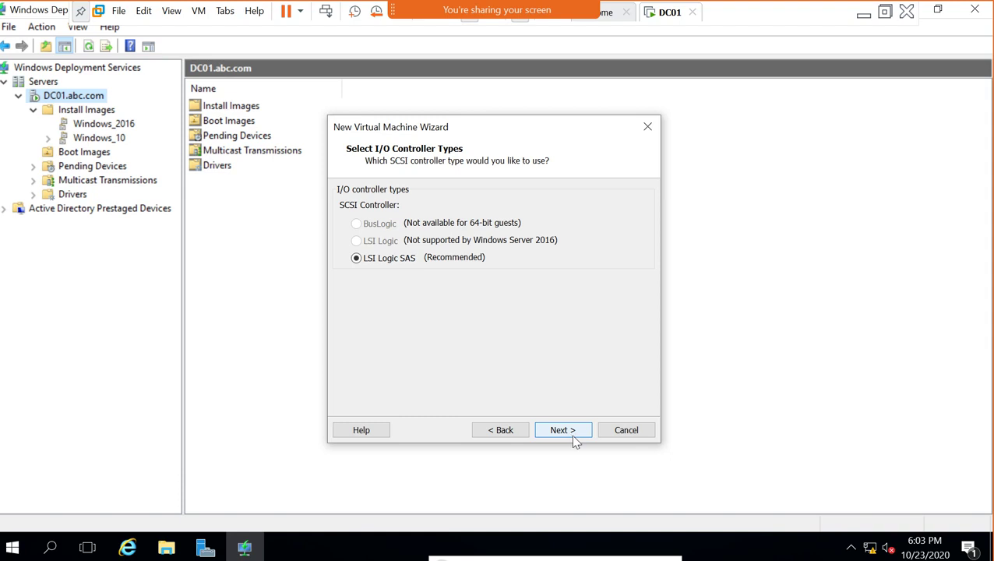
{"action": "left_click", "coordinate": [571, 434]}
{"action": "left_click", "coordinate": [570, 433]}
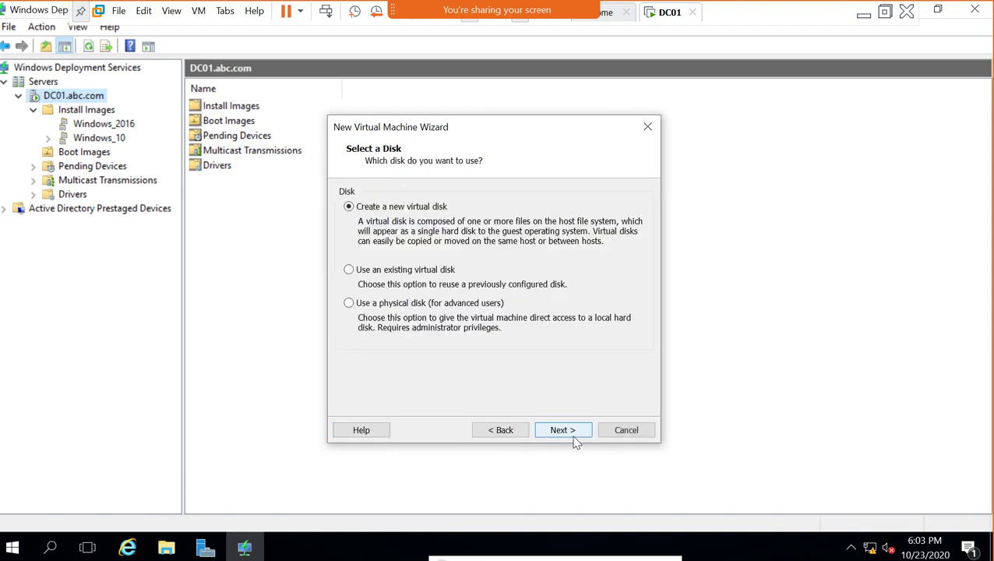
{"action": "left_click", "coordinate": [564, 432]}
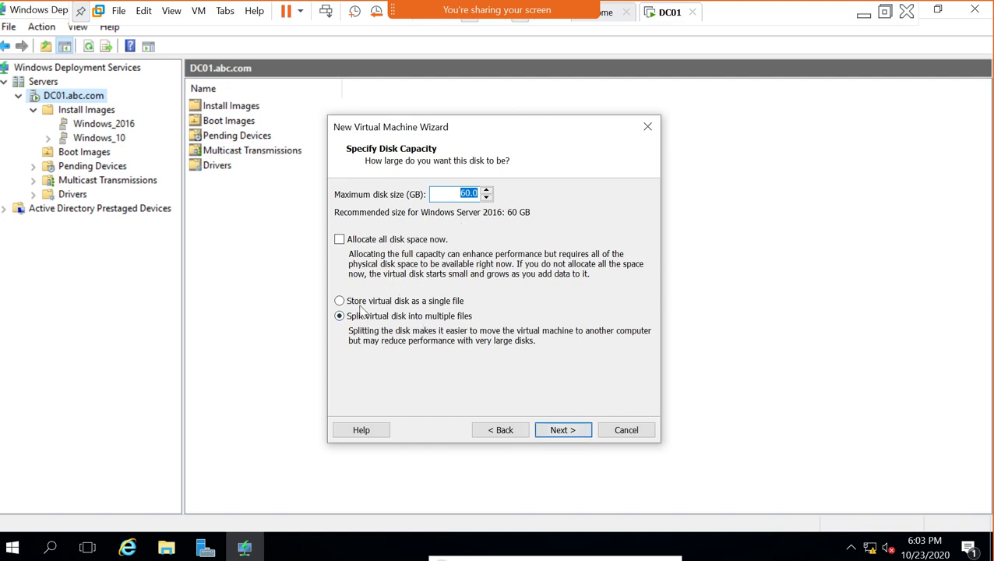
{"action": "left_click", "coordinate": [358, 302]}
{"action": "left_click", "coordinate": [547, 433]}
{"action": "left_click", "coordinate": [553, 435]}
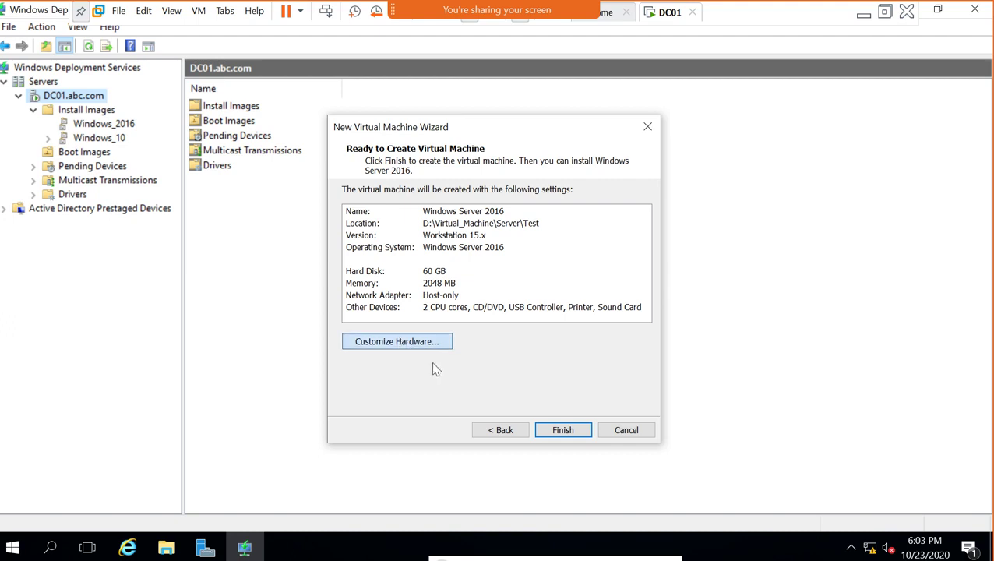
Check the new CD/DVD drive and host-only network adapter in the hardware settings, then finish creating the VM.
{"action": "left_click", "coordinate": [421, 344]}
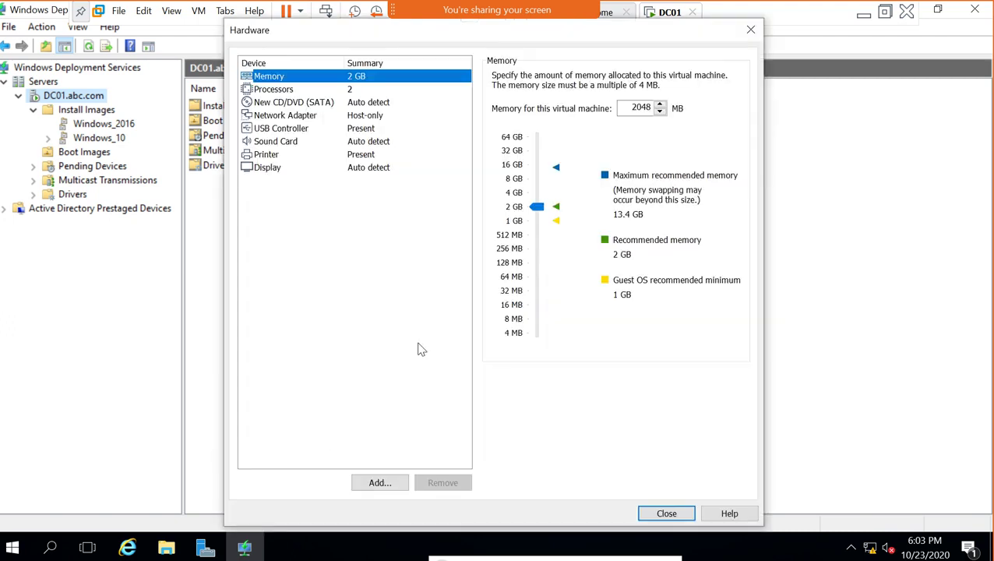
{"action": "left_click", "coordinate": [292, 103]}
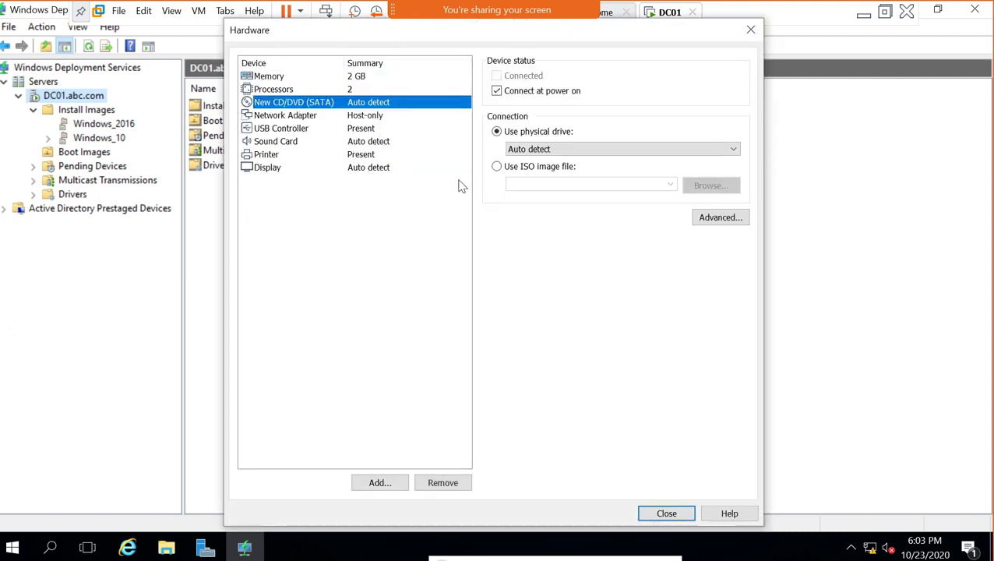
{"action": "left_click", "coordinate": [294, 115]}
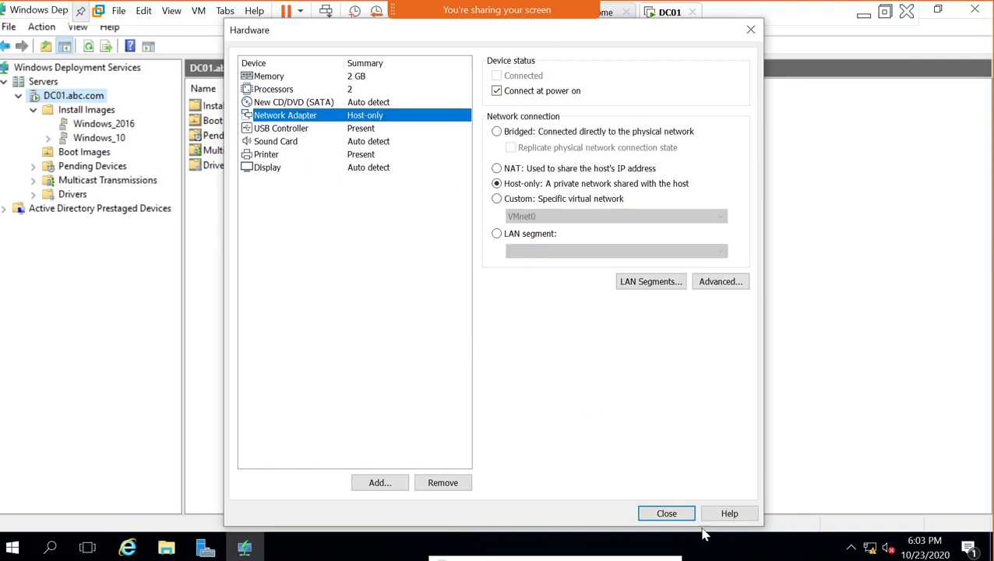
{"action": "left_click", "coordinate": [664, 513]}
{"action": "left_click", "coordinate": [561, 429]}
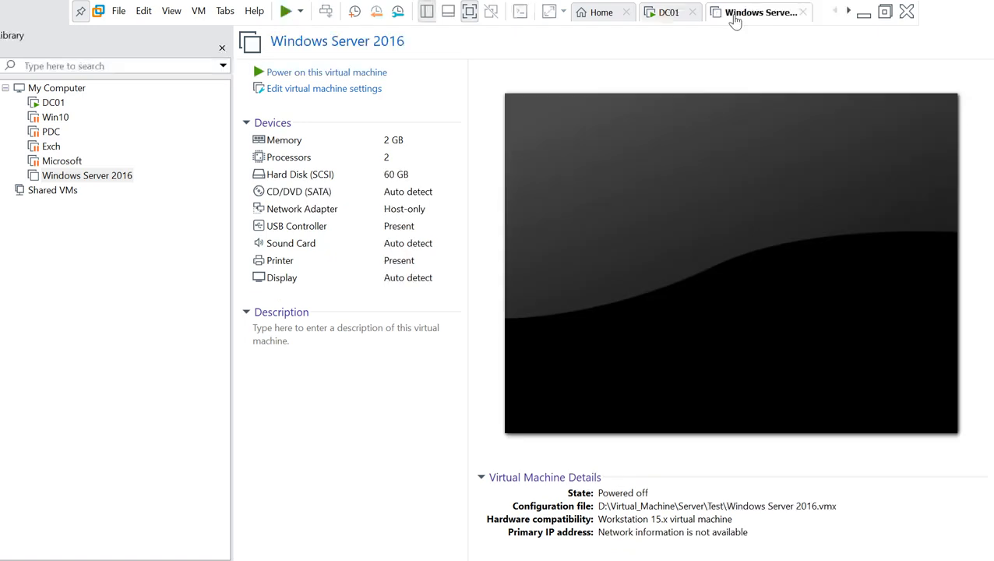
Leave the Windows Server 2016 tab's menu unused and switch to the DC01 tab showing Windows Deployment Services.
{"action": "right_click", "coordinate": [736, 15]}
{"action": "left_click", "coordinate": [735, 14]}
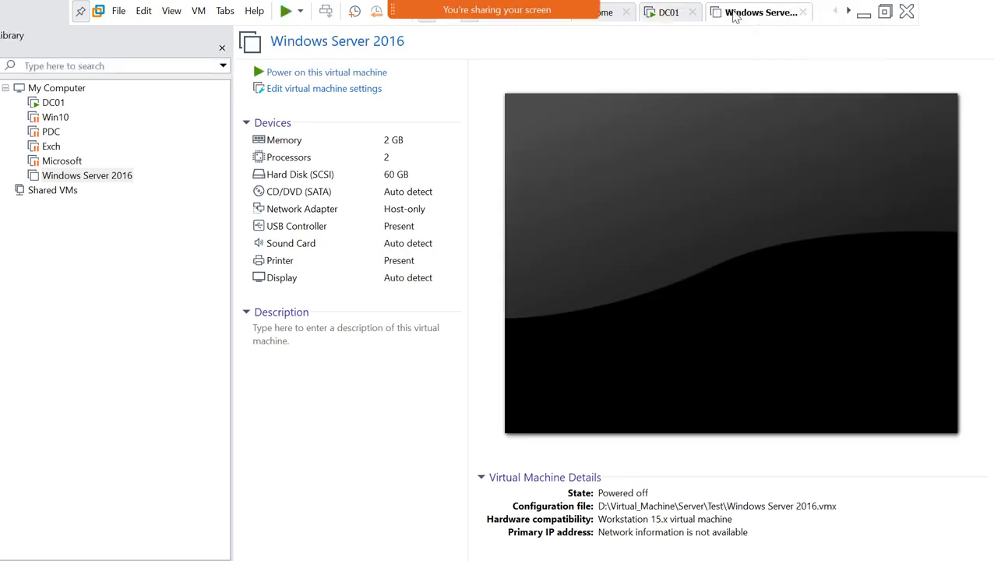
{"action": "right_click", "coordinate": [733, 13]}
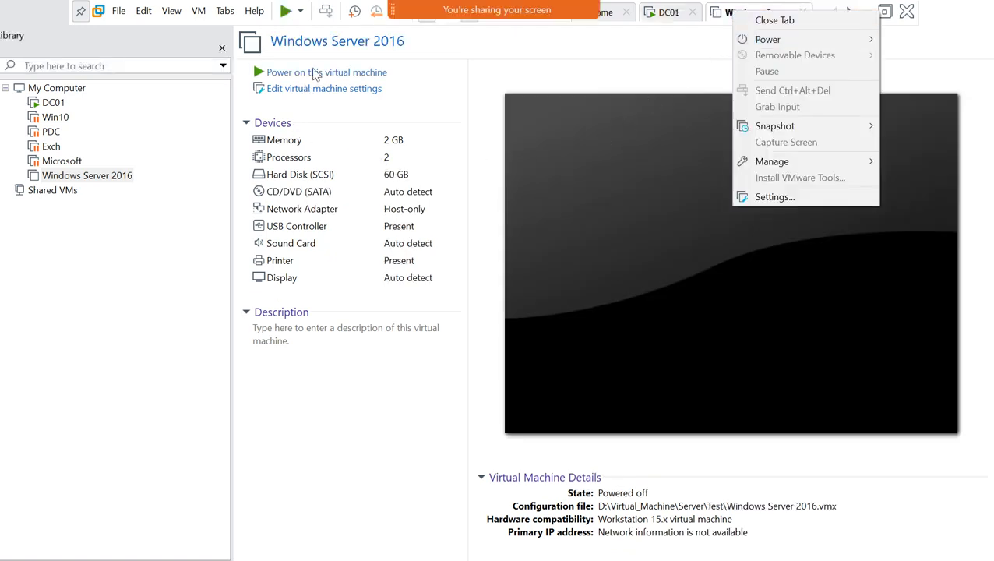
{"action": "left_click", "coordinate": [657, 89]}
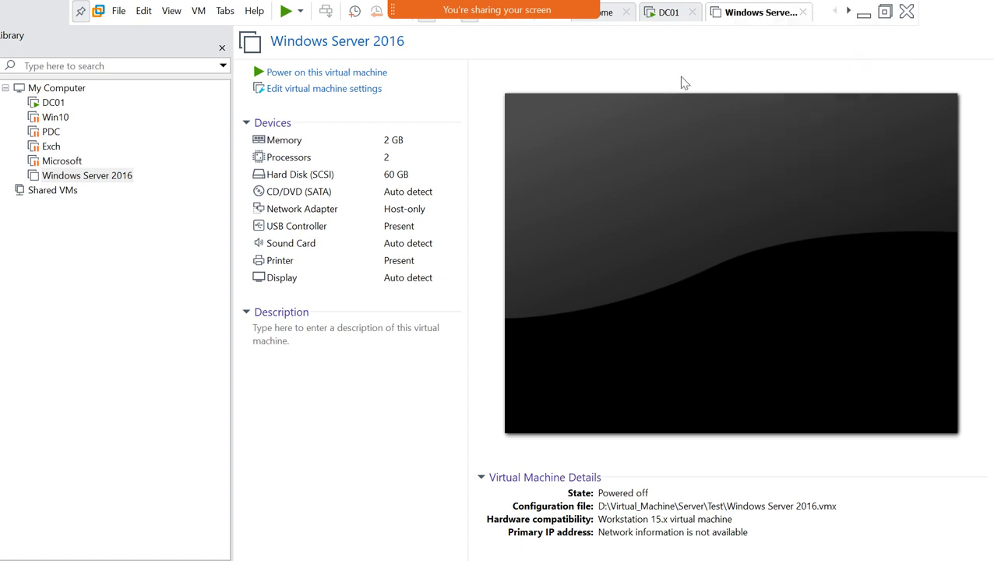
{"action": "left_click", "coordinate": [662, 17]}
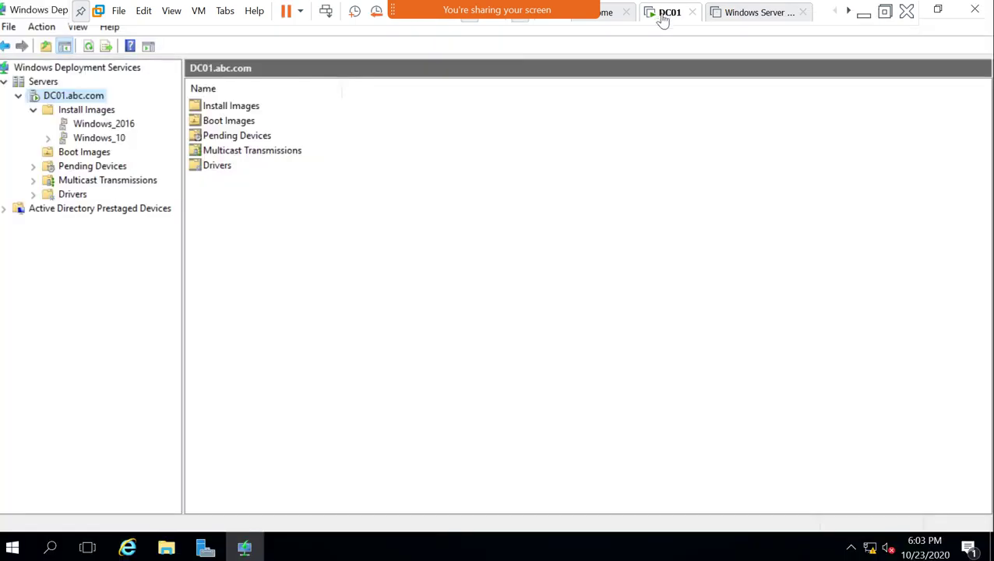
Open DC01.abc.com's Properties and view the PXE Response, Client and Boot tabs.
{"action": "right_click", "coordinate": [91, 102]}
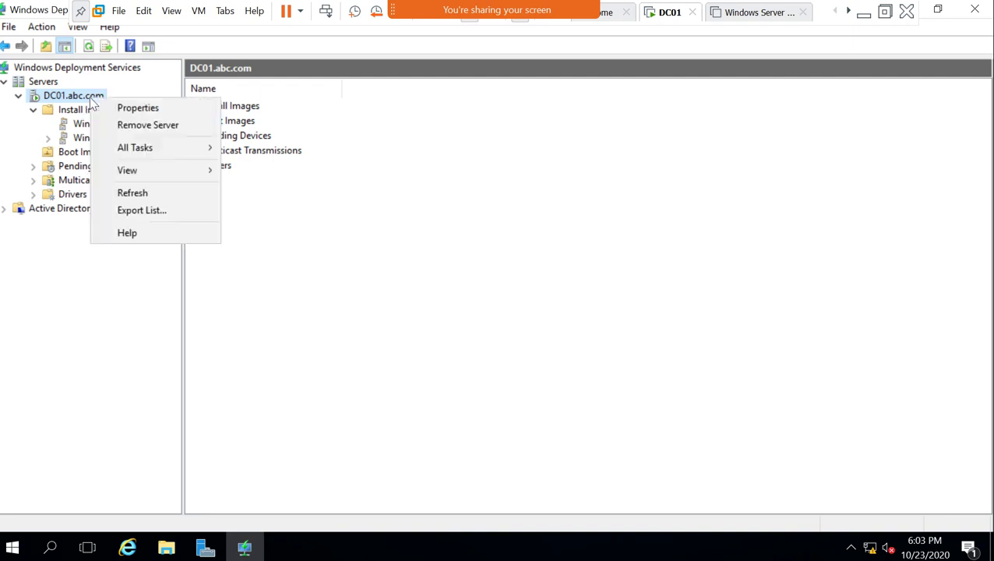
{"action": "left_click", "coordinate": [138, 110]}
{"action": "left_click", "coordinate": [424, 92]}
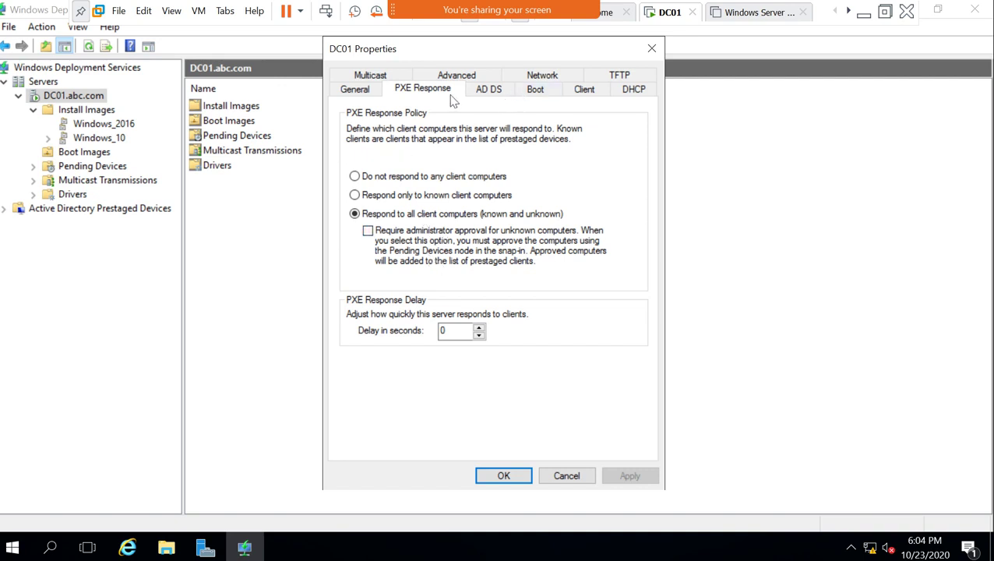
{"action": "left_click", "coordinate": [570, 90]}
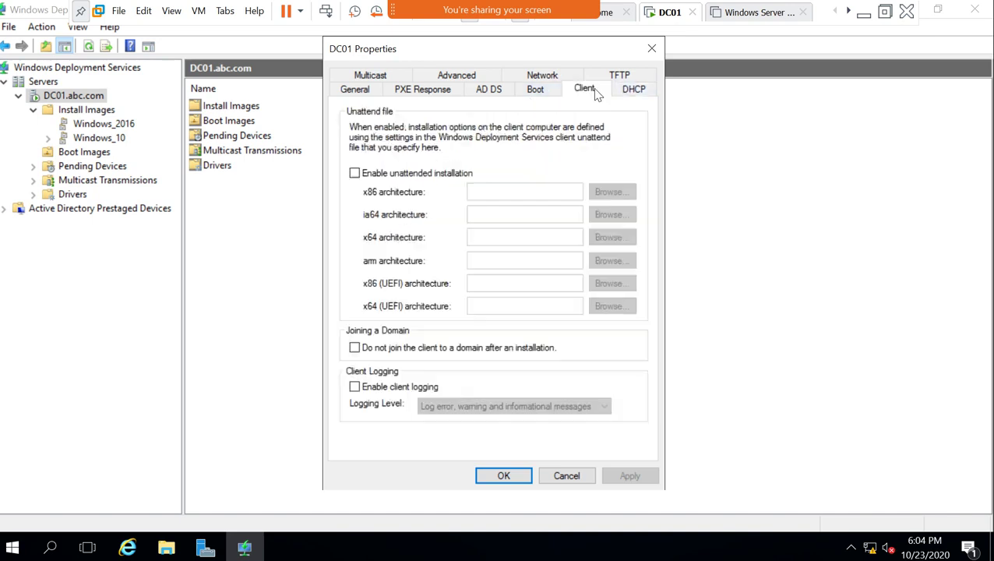
{"action": "left_click", "coordinate": [534, 91]}
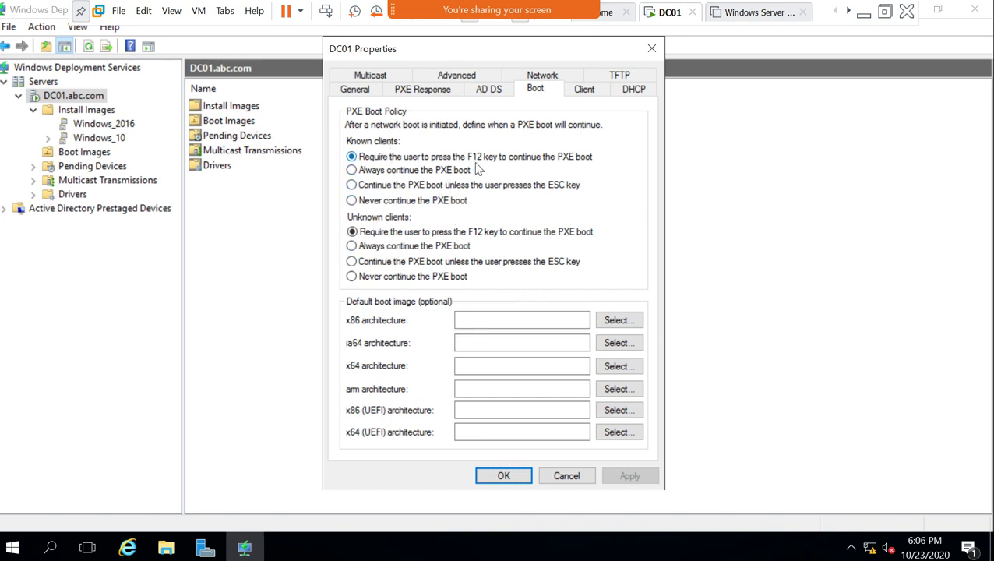
Cancel the DC01 Properties dialog and power on the Windows Server 2016 VM to firmware.
{"action": "left_click", "coordinate": [568, 474]}
{"action": "left_click", "coordinate": [748, 14]}
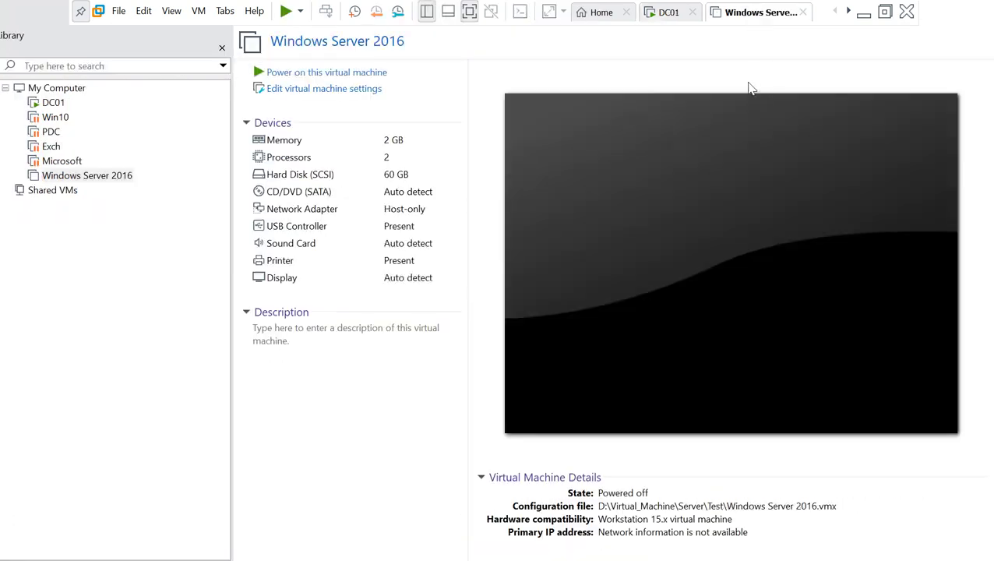
{"action": "right_click", "coordinate": [746, 16]}
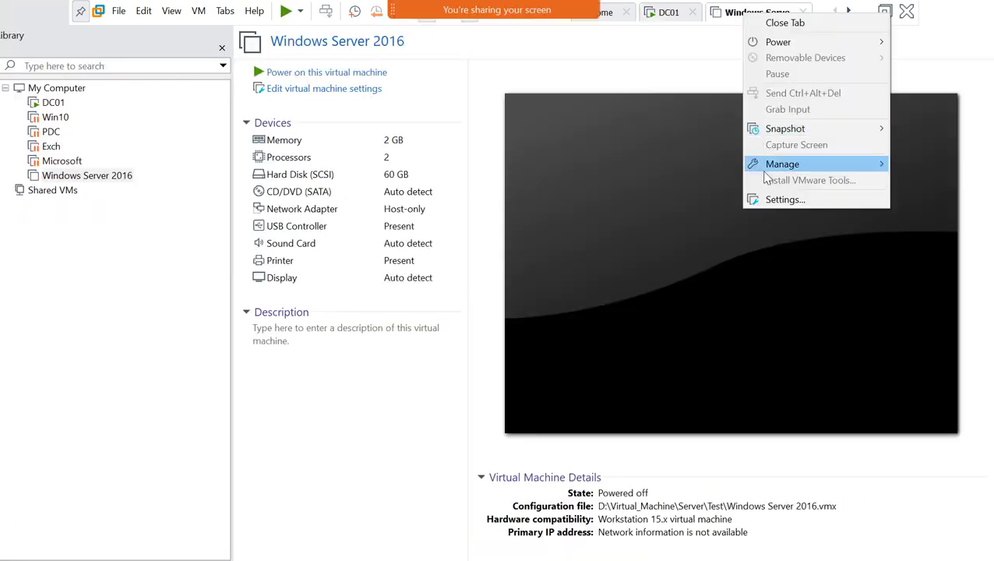
{"action": "mouse_move", "coordinate": [791, 42]}
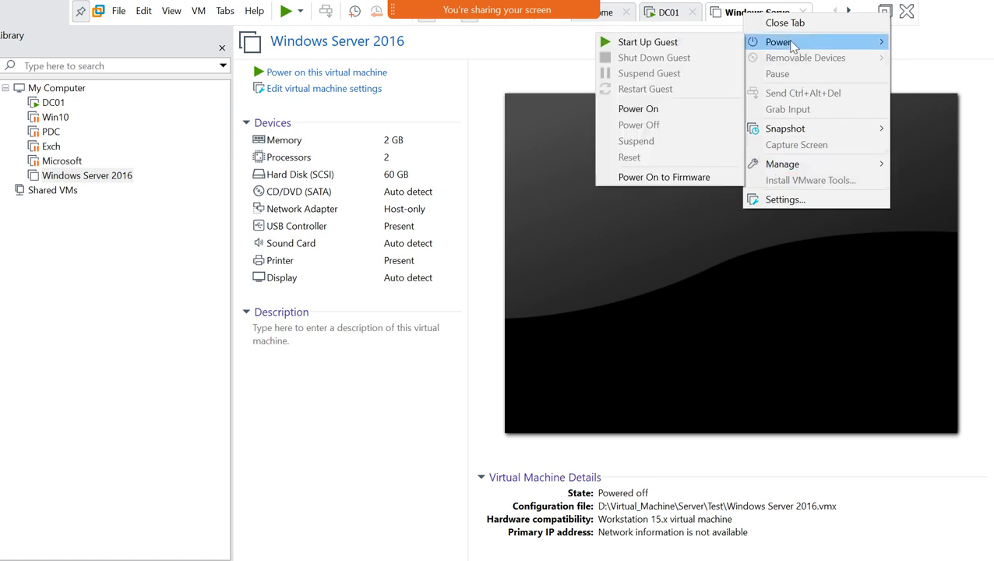
{"action": "left_click", "coordinate": [677, 178]}
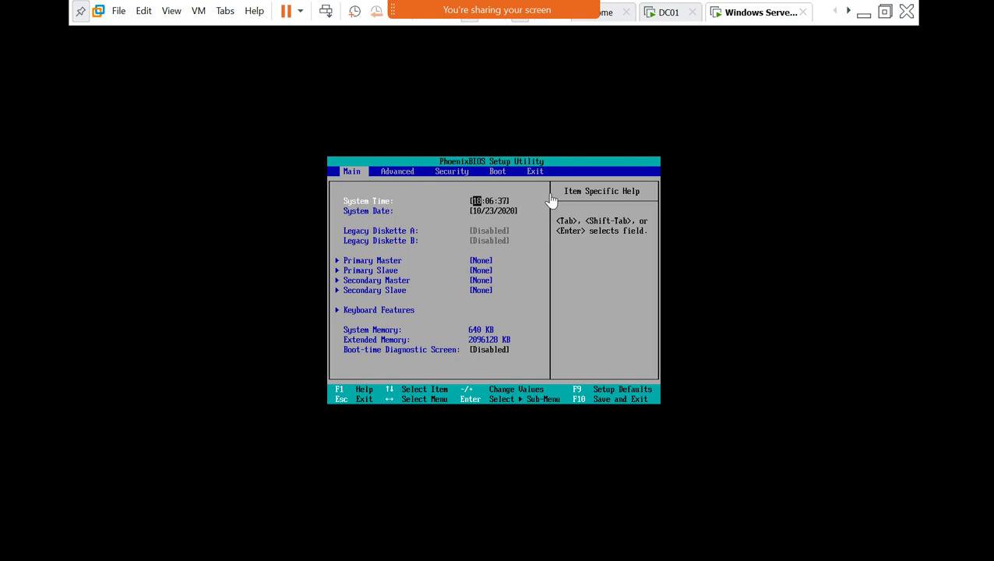
Review the BIOS Boot page's device order: Removable Devices, Hard Drive, CD-ROM Drive.
{"action": "left_click", "coordinate": [442, 192]}
{"action": "key", "text": "Tab"}
{"action": "key", "text": "Tab"}
{"action": "key", "text": "Tab"}
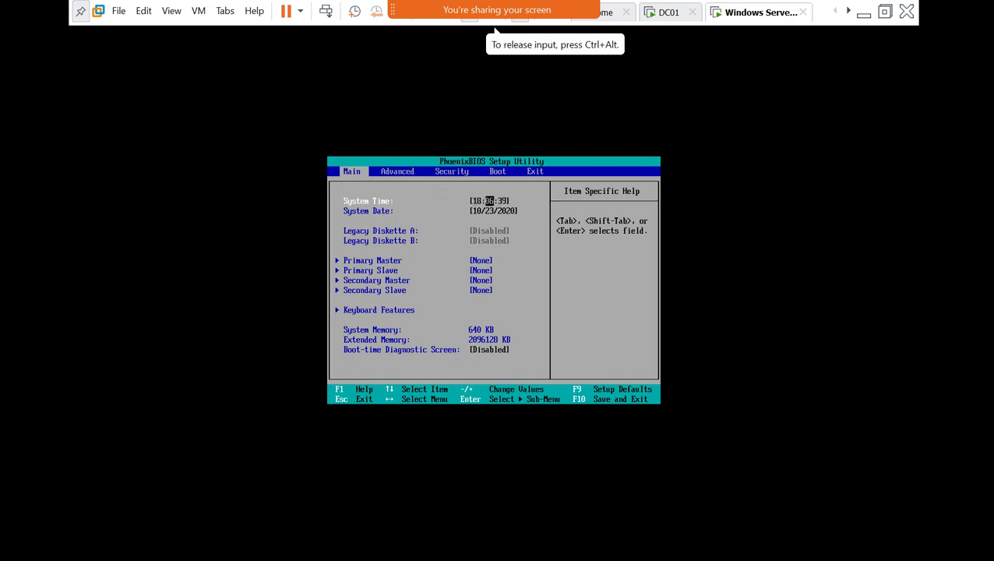
{"action": "key", "text": "Right"}
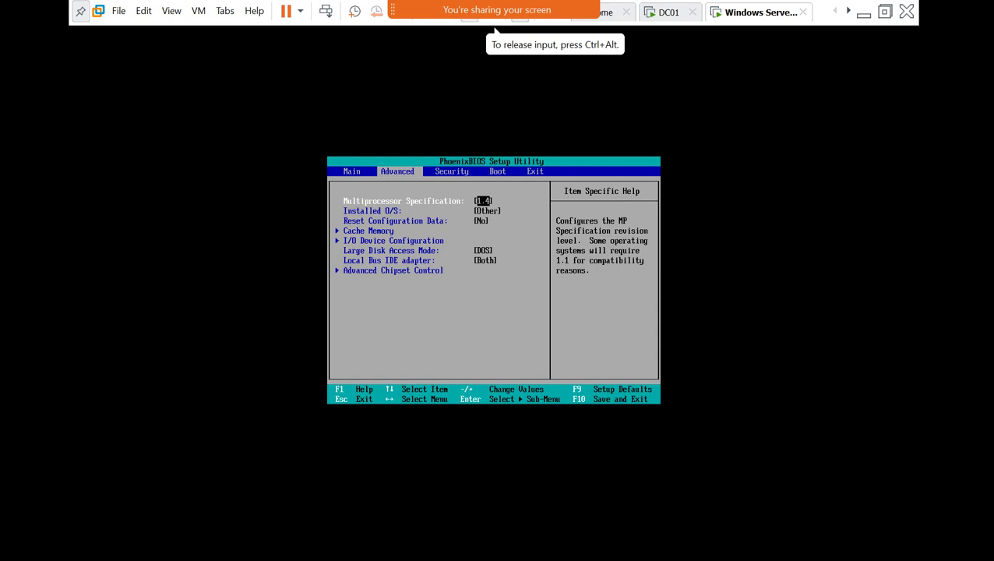
{"action": "key", "text": "Right"}
{"action": "key", "text": "Right"}
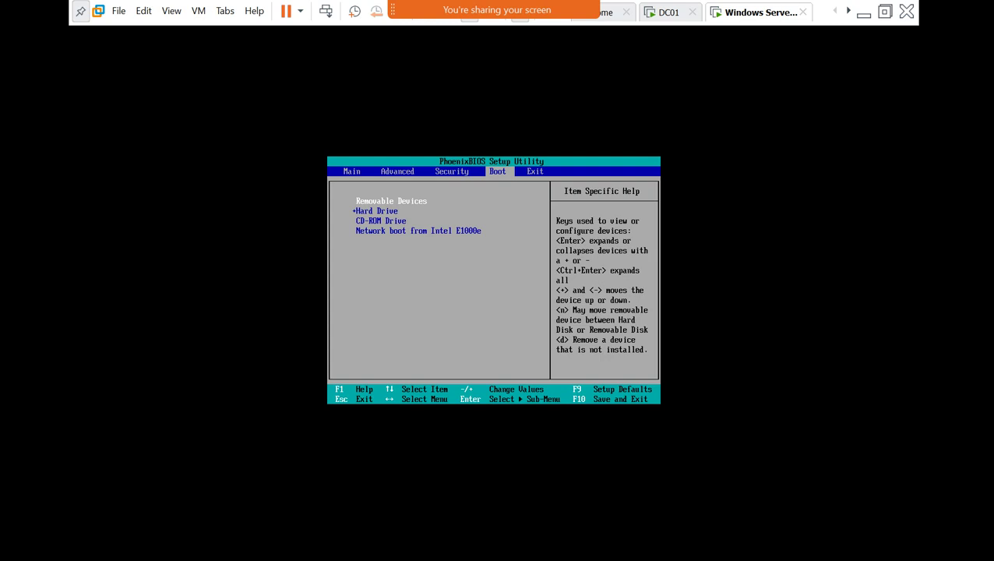
{"action": "key", "text": "Down"}
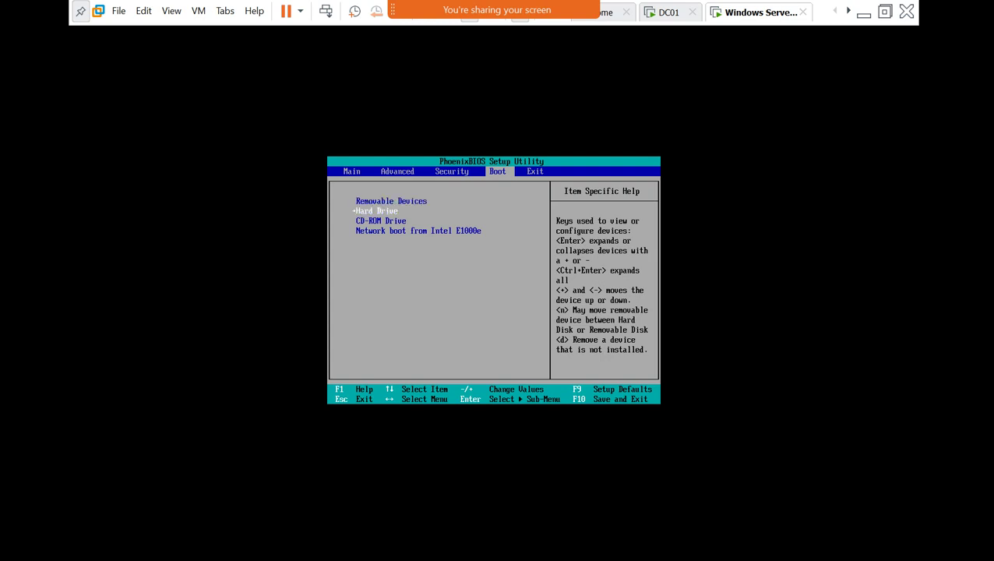
{"action": "key", "text": "Up"}
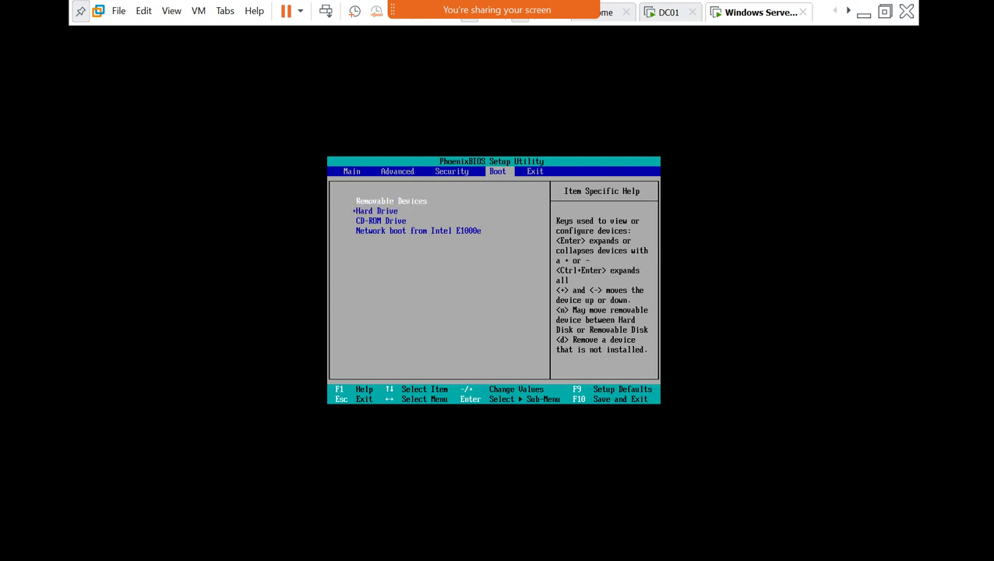
{"action": "key", "text": "Down"}
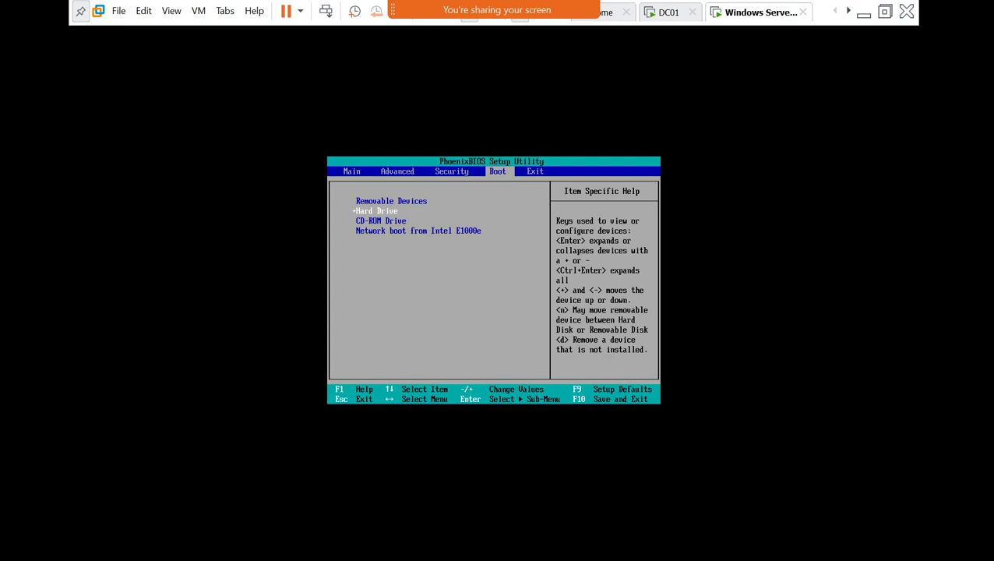
{"action": "key", "text": "Down"}
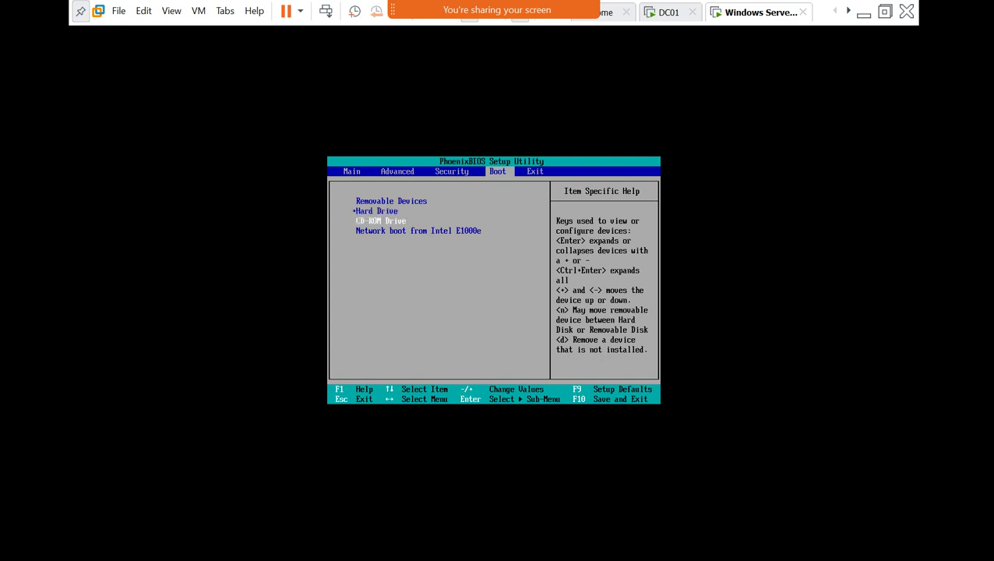
{"action": "key", "text": "Up"}
{"action": "key", "text": "Up"}
{"action": "key", "text": "Down"}
{"action": "key", "text": "Down"}
{"action": "key", "text": "Up"}
{"action": "key", "text": "Down"}
{"action": "key", "text": "Down"}
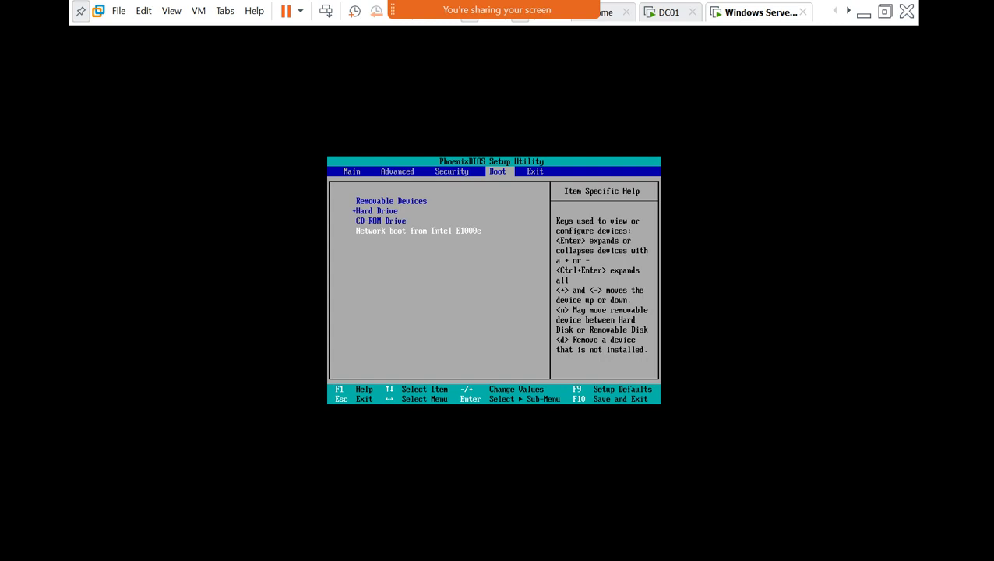
{"action": "key", "text": "Up"}
{"action": "key", "text": "Up"}
{"action": "key", "text": "Up"}
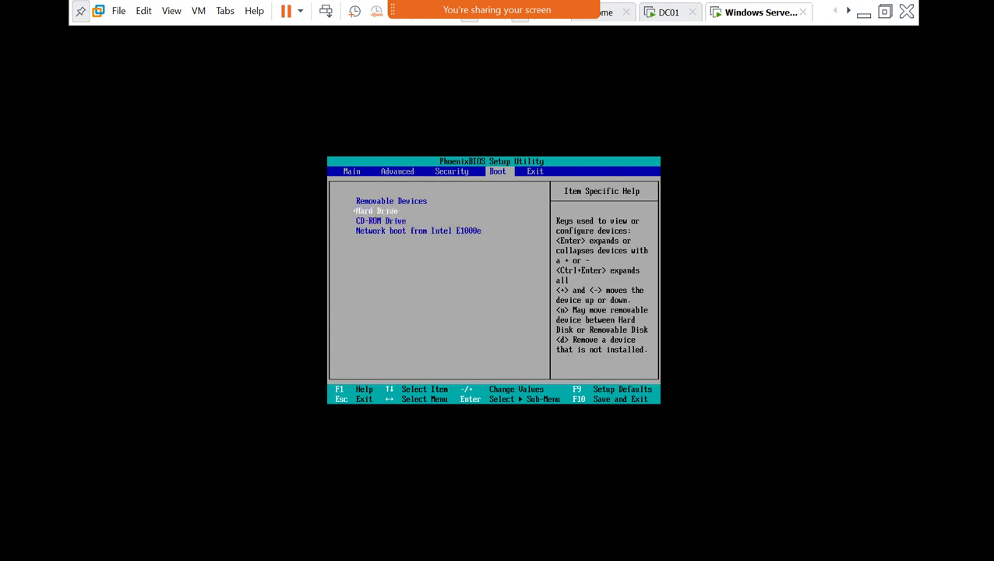
{"action": "key", "text": "Down"}
{"action": "key", "text": "Up"}
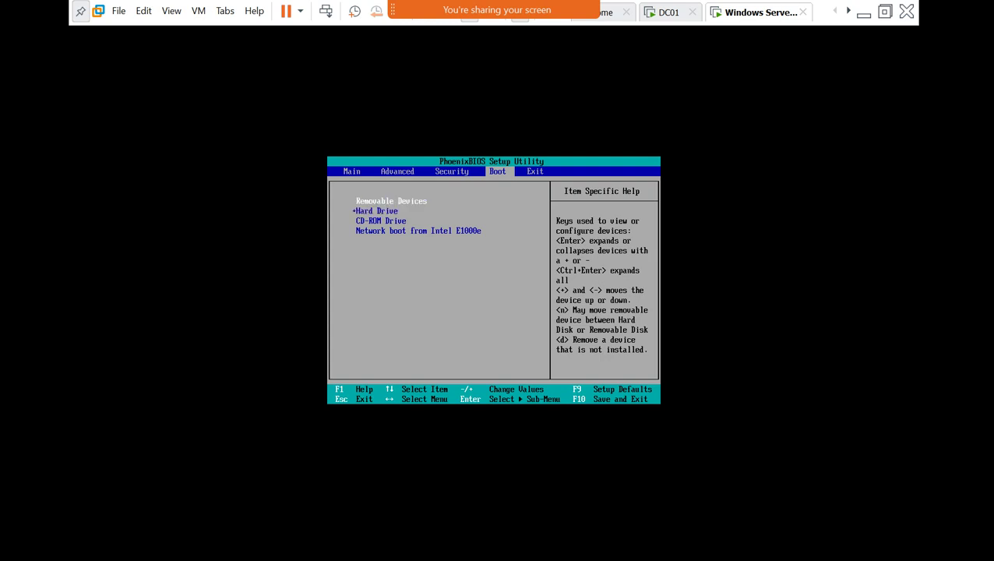
Exit the BIOS with Exit Saving Changes and confirm Yes to restart.
{"action": "key", "text": "Right"}
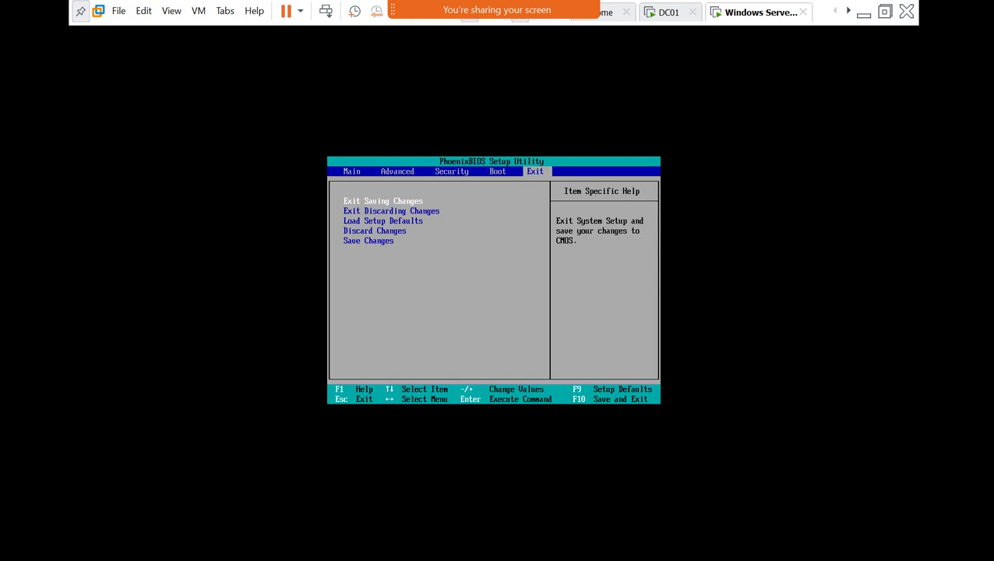
{"action": "key", "text": "Return"}
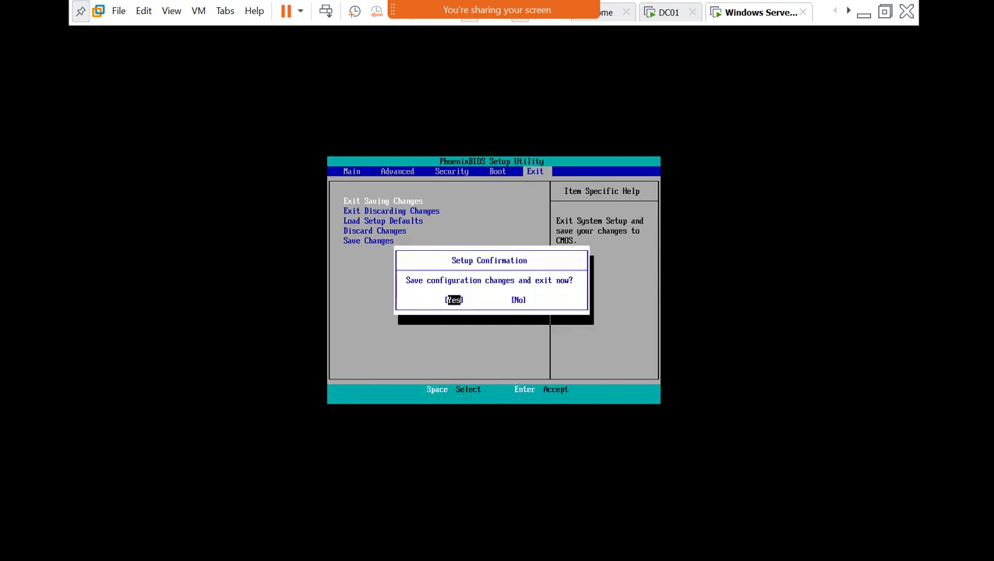
{"action": "key", "text": "Return"}
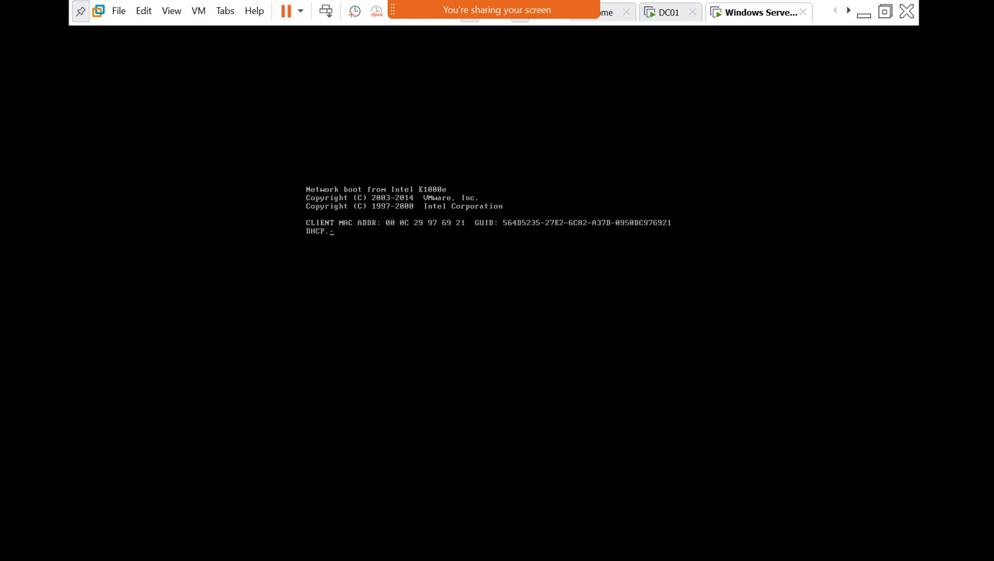
Let the VM load boot.wim from 192.168.1.1, then minimize the VMware console.
{"action": "left_click", "coordinate": [159, 259]}
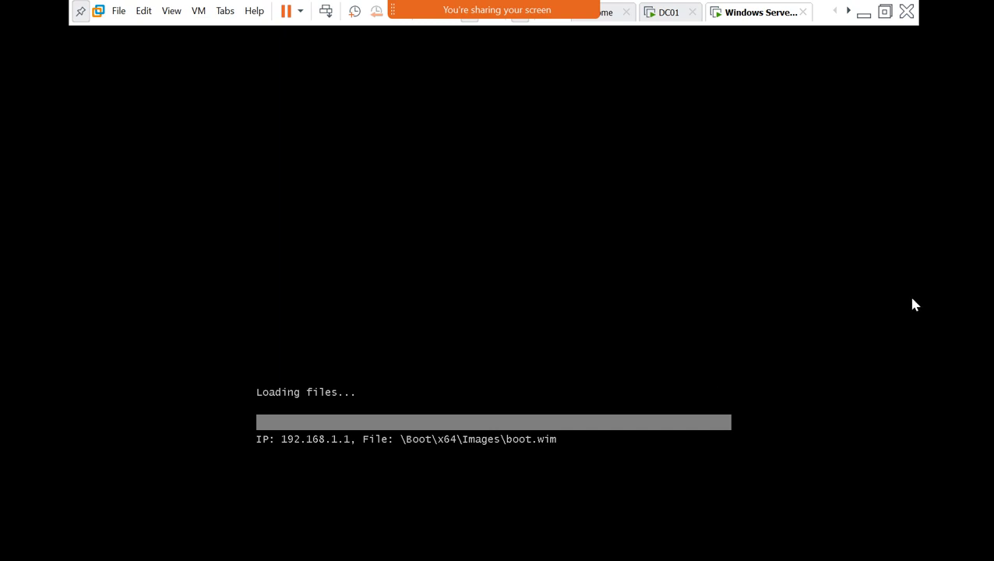
{"action": "left_click", "coordinate": [863, 11]}
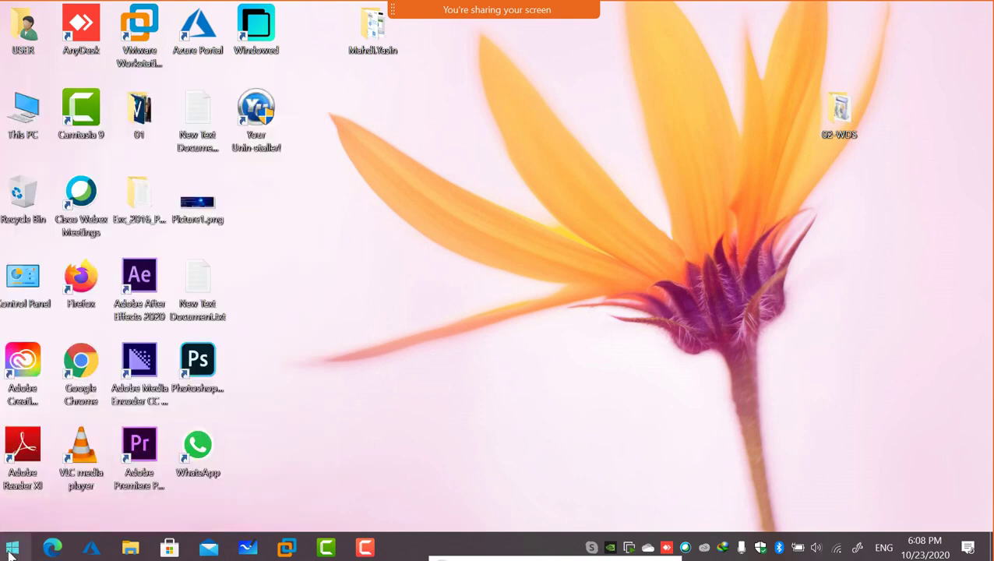
Launch the Services console (services.msc) from the Run box.
{"action": "left_click", "coordinate": [10, 551]}
{"action": "left_click", "coordinate": [257, 411]}
{"action": "type", "text": "se"}
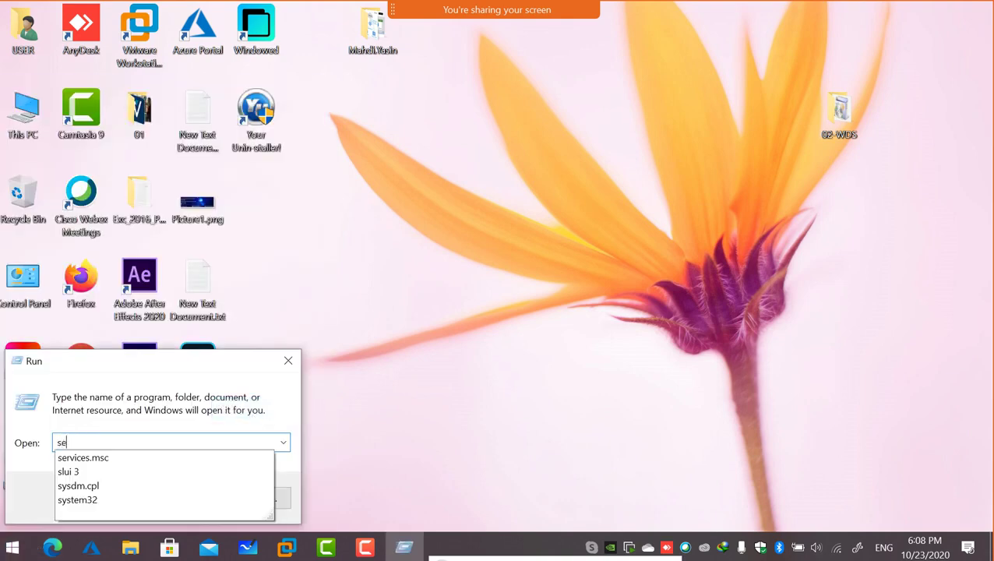
{"action": "type", "text": "r"}
{"action": "key", "text": "Down"}
{"action": "key", "text": "Return"}
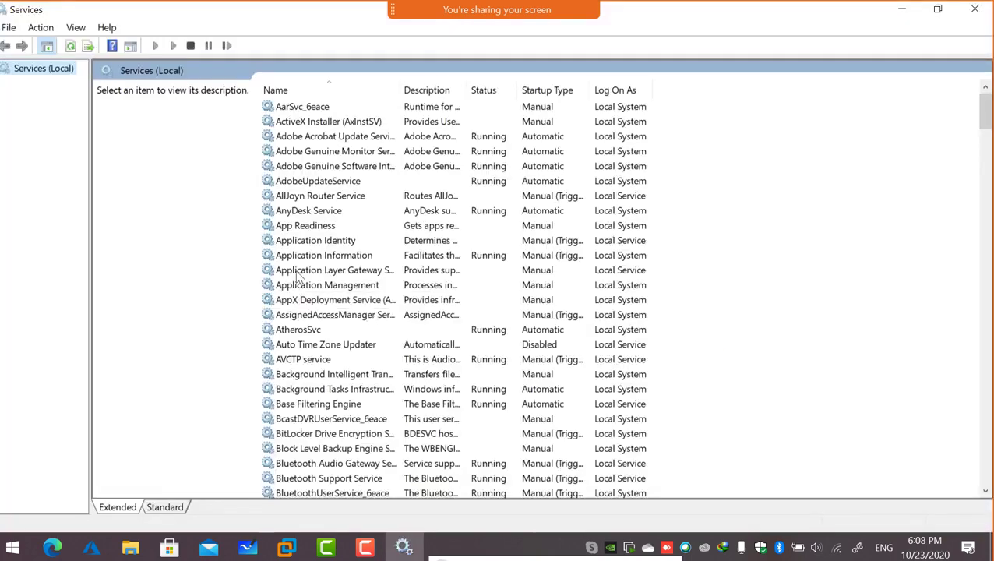
Stop the VMware DHCP Service and close the Services window.
{"action": "left_click", "coordinate": [299, 256]}
{"action": "type", "text": "vm"}
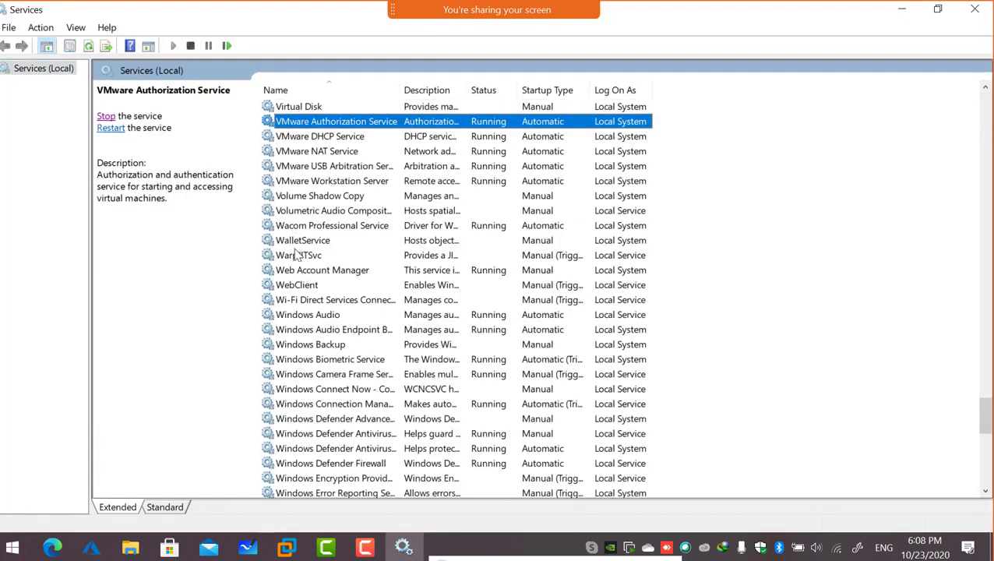
{"action": "left_click", "coordinate": [314, 141]}
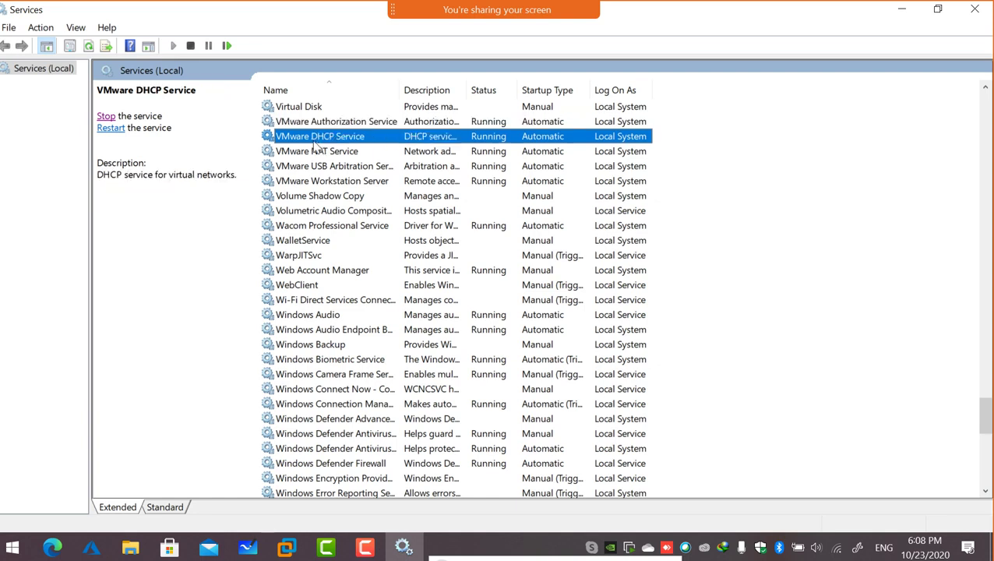
{"action": "left_click", "coordinate": [106, 116]}
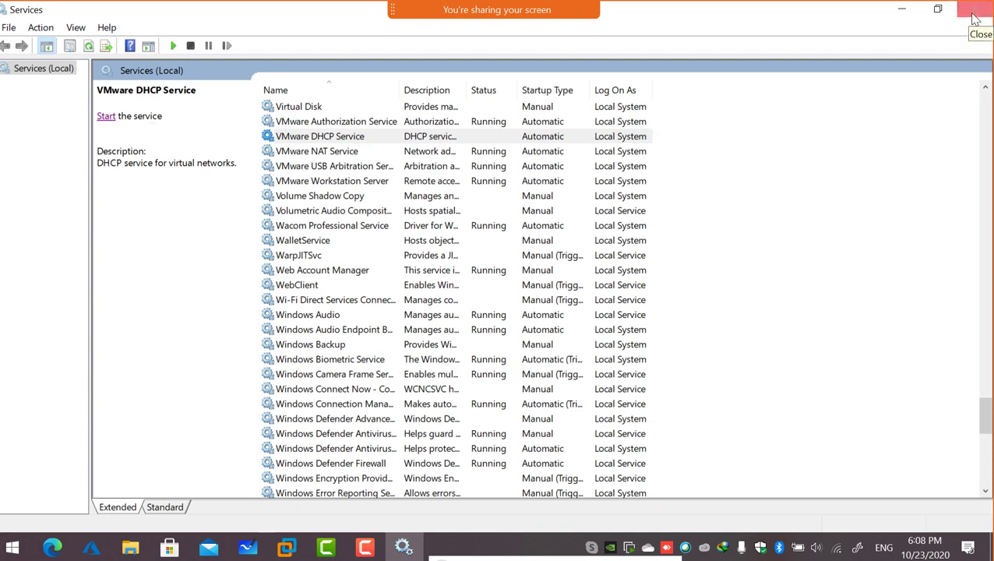
{"action": "left_click", "coordinate": [341, 137]}
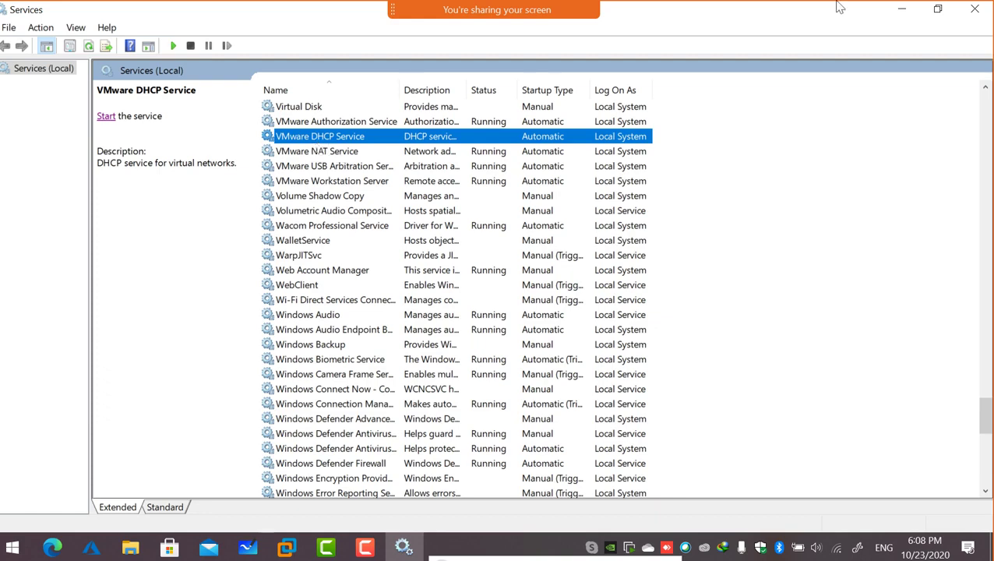
{"action": "left_click", "coordinate": [974, 10]}
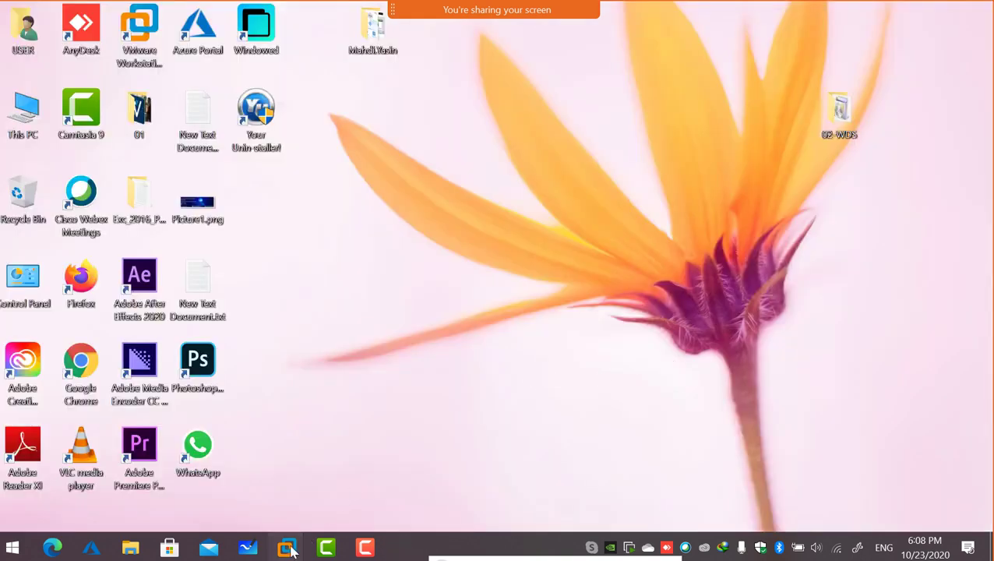
Bring up the Windows Server 2016 VM and wait for the WDS locale page (English (United States), US).
{"action": "mouse_move", "coordinate": [287, 548]}
{"action": "left_click", "coordinate": [405, 463]}
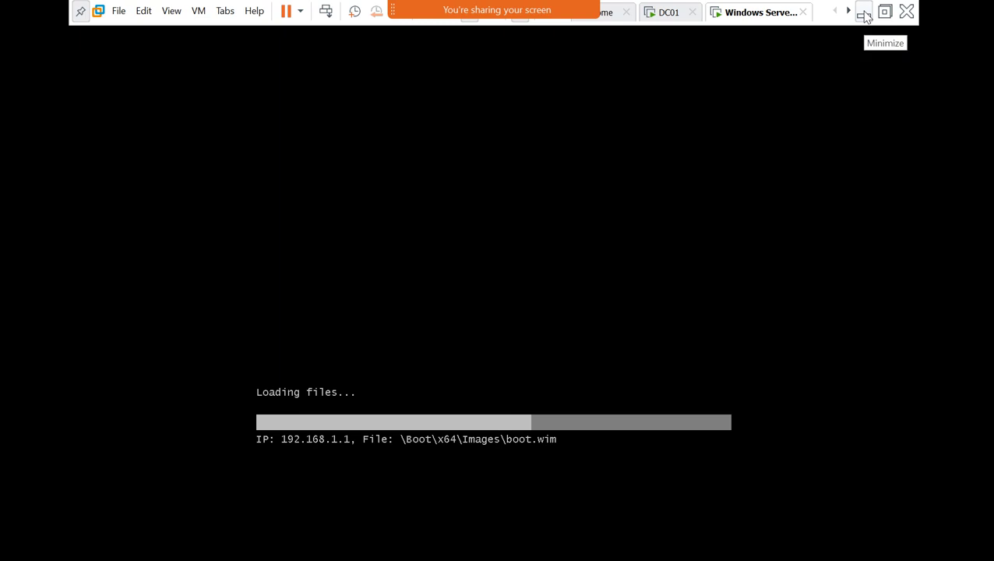
{"action": "left_click", "coordinate": [864, 14]}
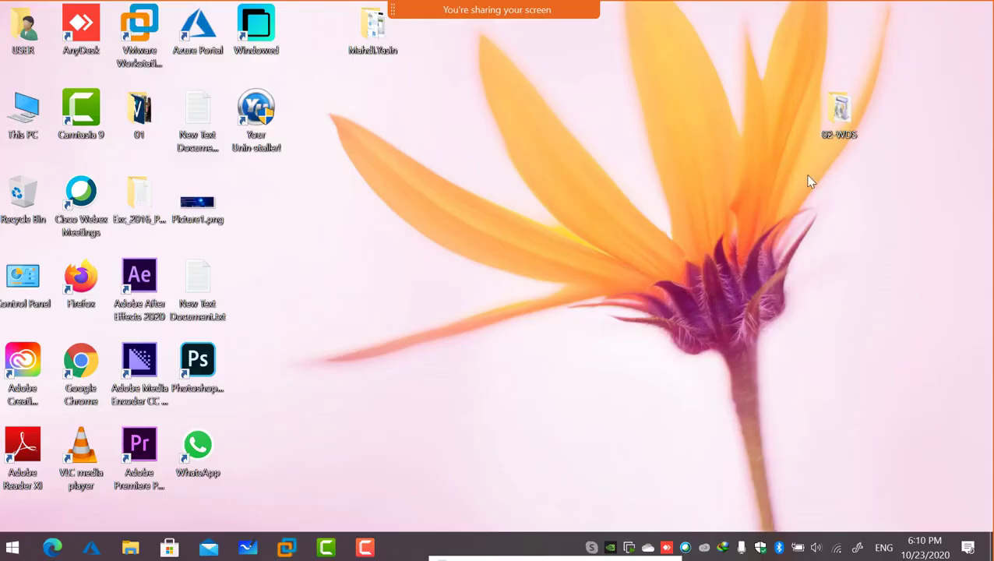
{"action": "key", "text": "alt+Tab"}
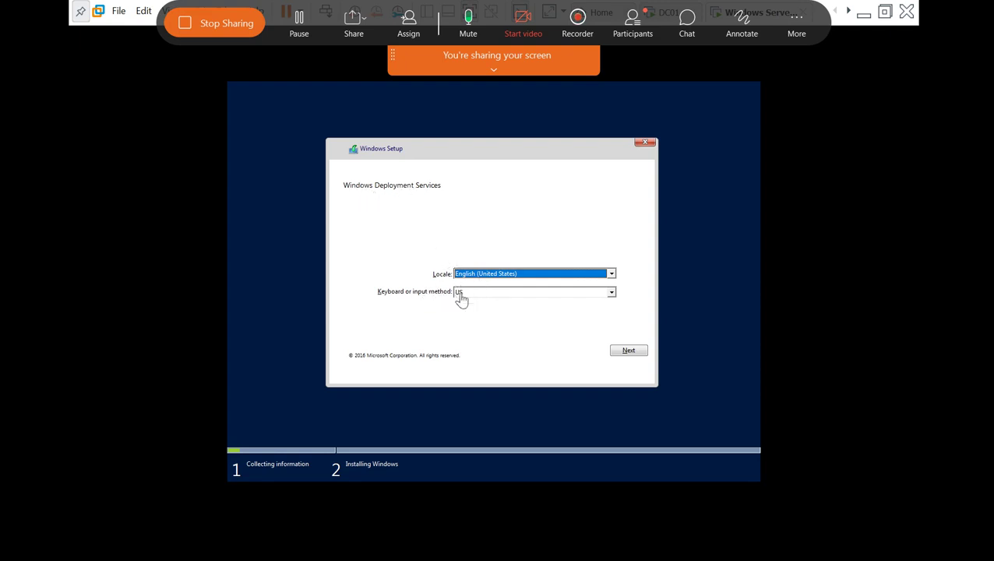
Continue past the WDS locale page to the DC01.abc.com sign-in prompt, then minimize VMware.
{"action": "left_click", "coordinate": [614, 352]}
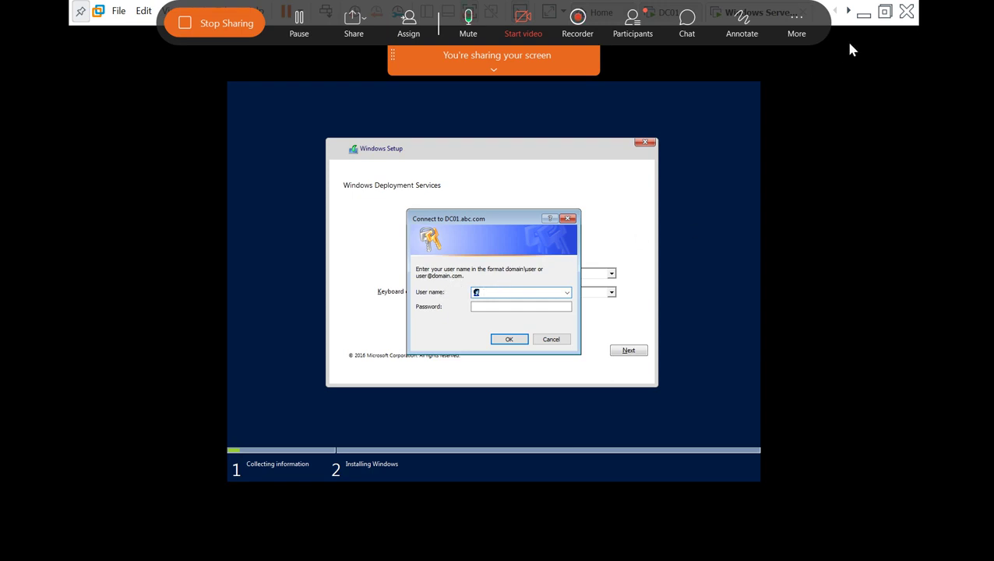
{"action": "left_click", "coordinate": [862, 14]}
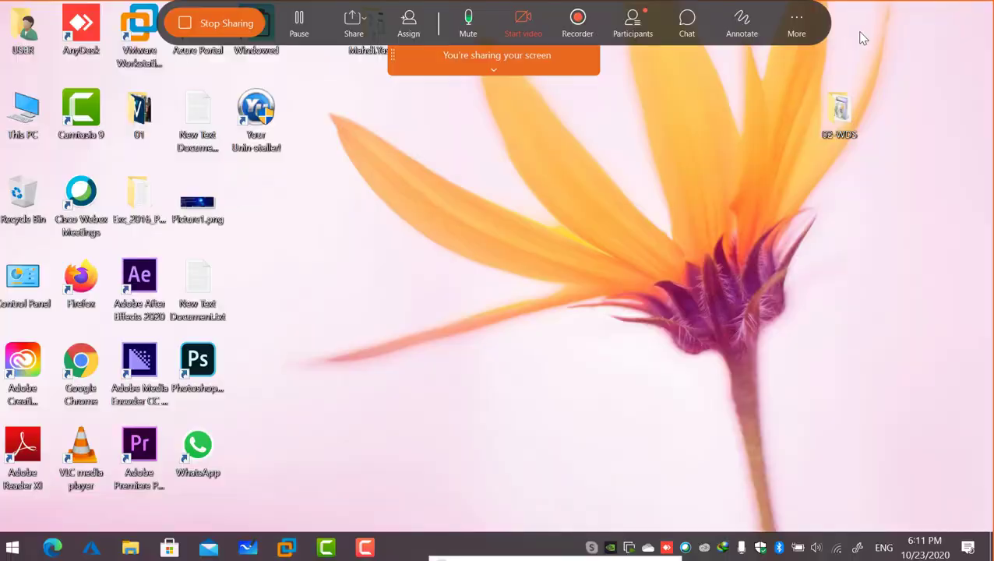
Look over the WDS images diagram in Whiteboard, then switch to the DC01 VM.
{"action": "left_click", "coordinate": [259, 546]}
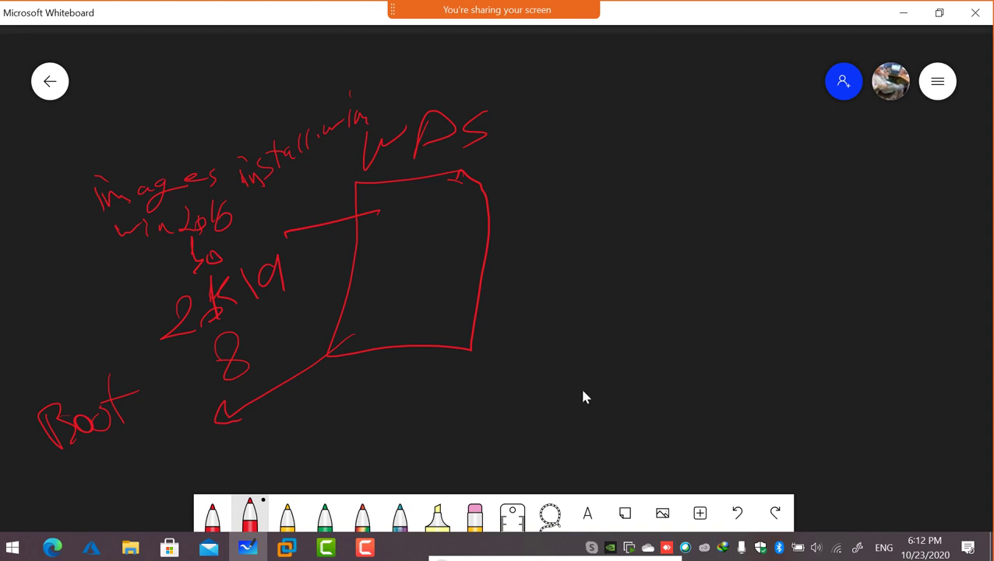
{"action": "left_click", "coordinate": [287, 547]}
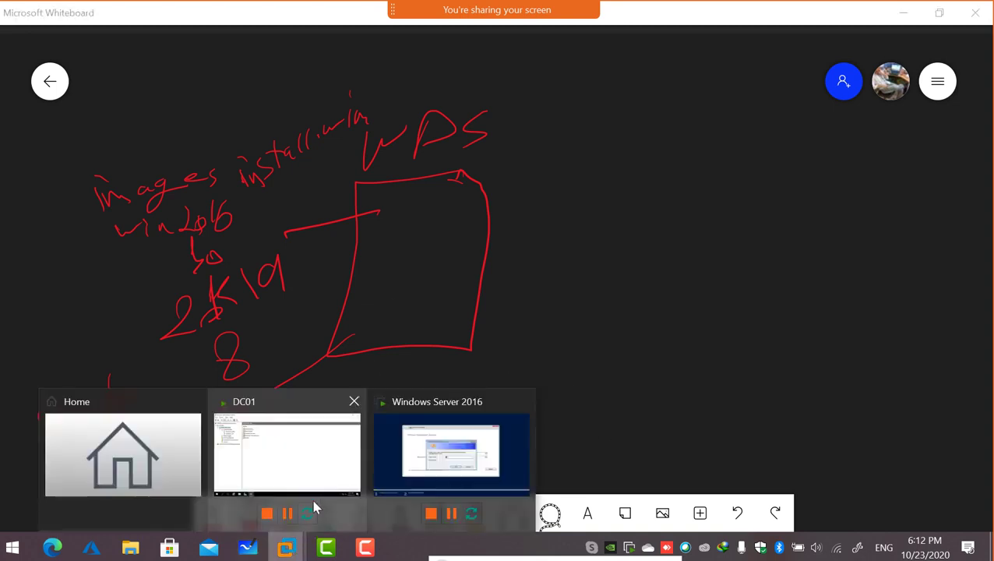
{"action": "left_click", "coordinate": [343, 456]}
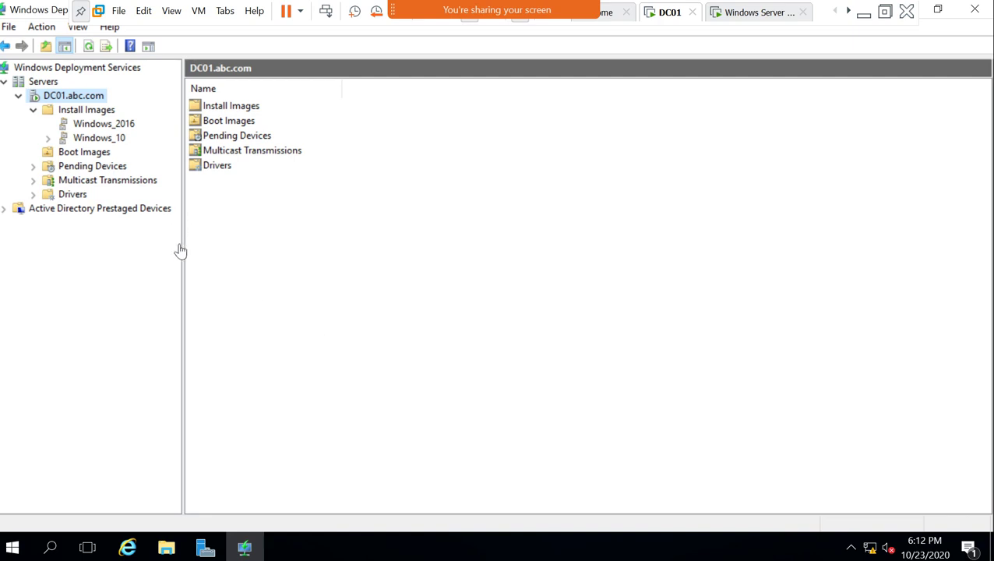
Select the Windows_2016 install image group and open its Security permissions.
{"action": "left_click", "coordinate": [90, 126]}
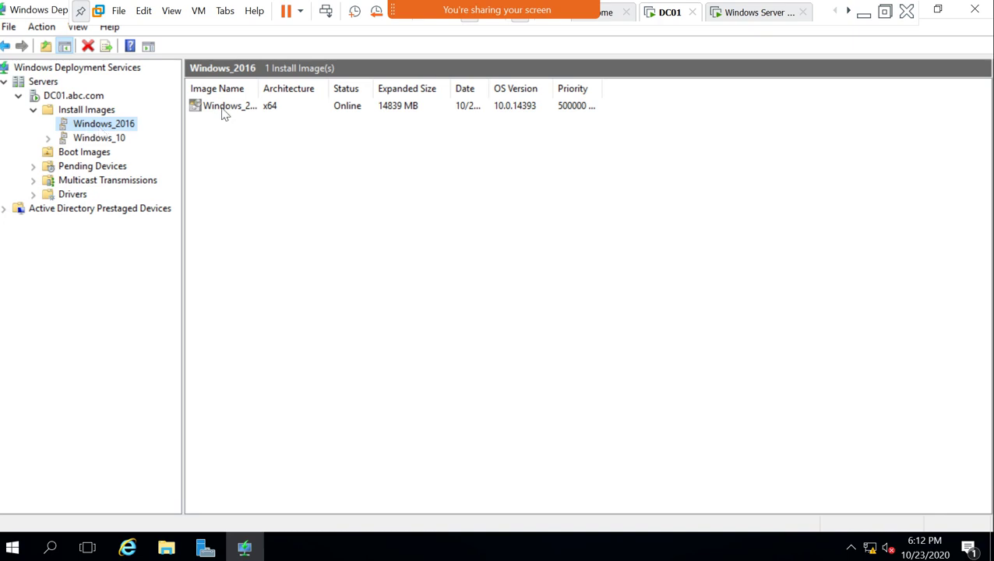
{"action": "right_click", "coordinate": [115, 127]}
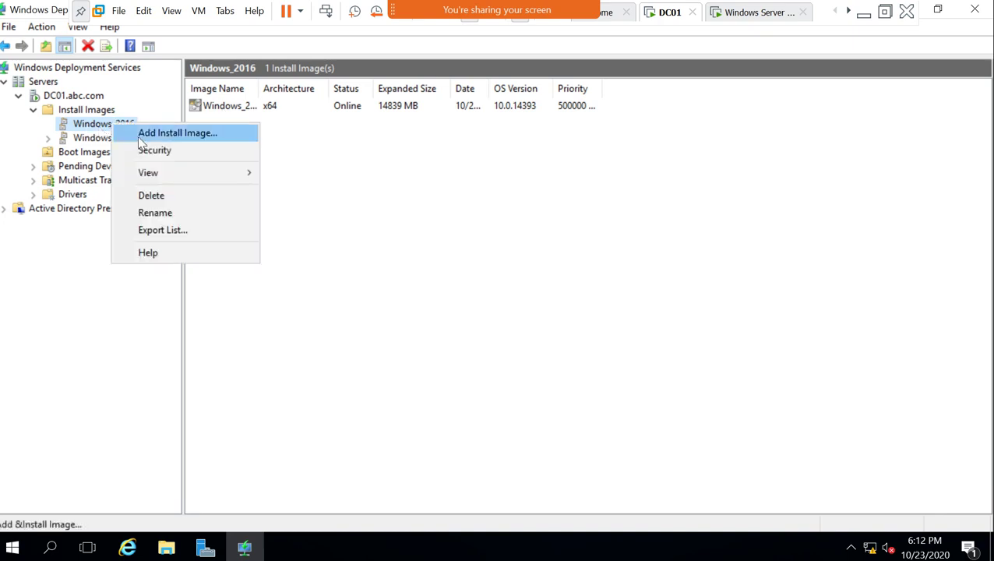
{"action": "left_click", "coordinate": [155, 150]}
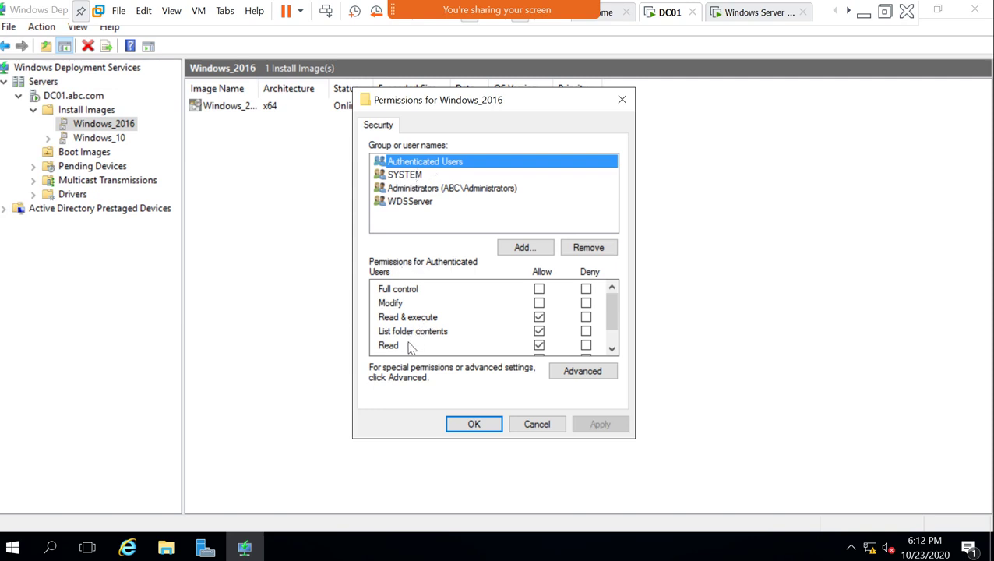
Inspect permissions for SYSTEM, Administrators, WDSServer and Authenticated Users.
{"action": "scroll", "coordinate": [411, 347], "scroll_direction": "down", "scroll_amount": 1}
{"action": "scroll", "coordinate": [413, 344], "scroll_direction": "up", "scroll_amount": 1}
{"action": "left_click", "coordinate": [395, 175]}
{"action": "left_click", "coordinate": [408, 191]}
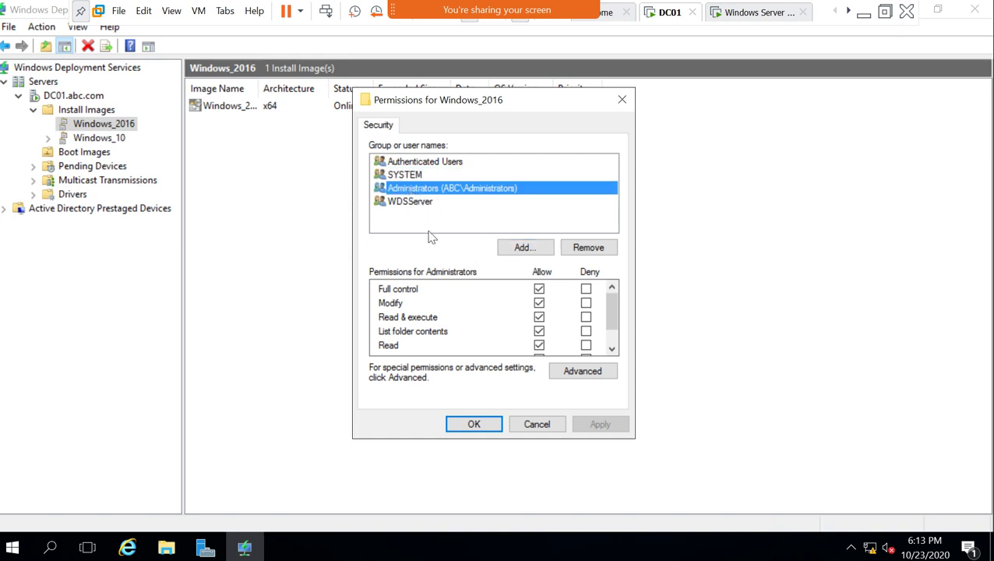
{"action": "left_click", "coordinate": [398, 204]}
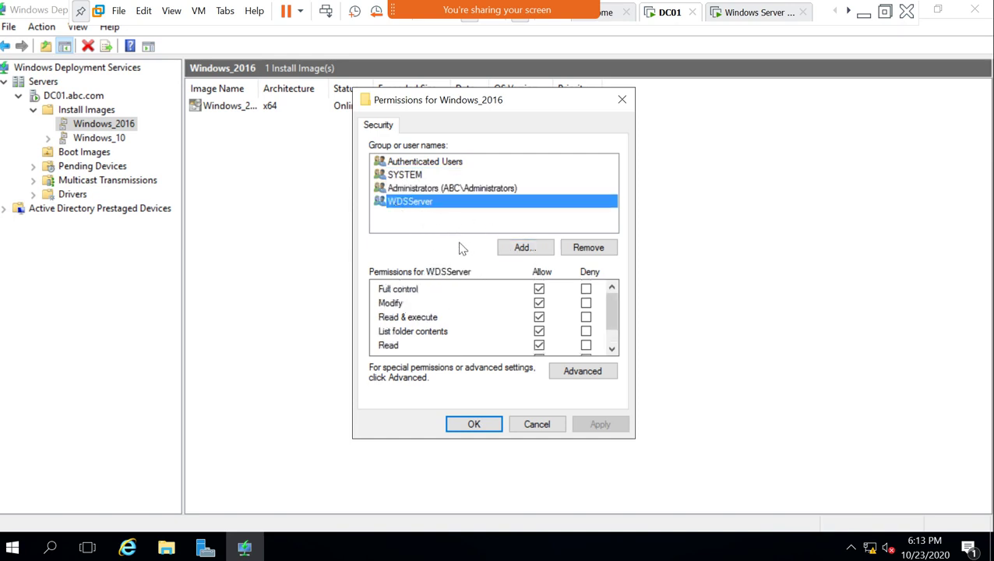
{"action": "left_click", "coordinate": [408, 164]}
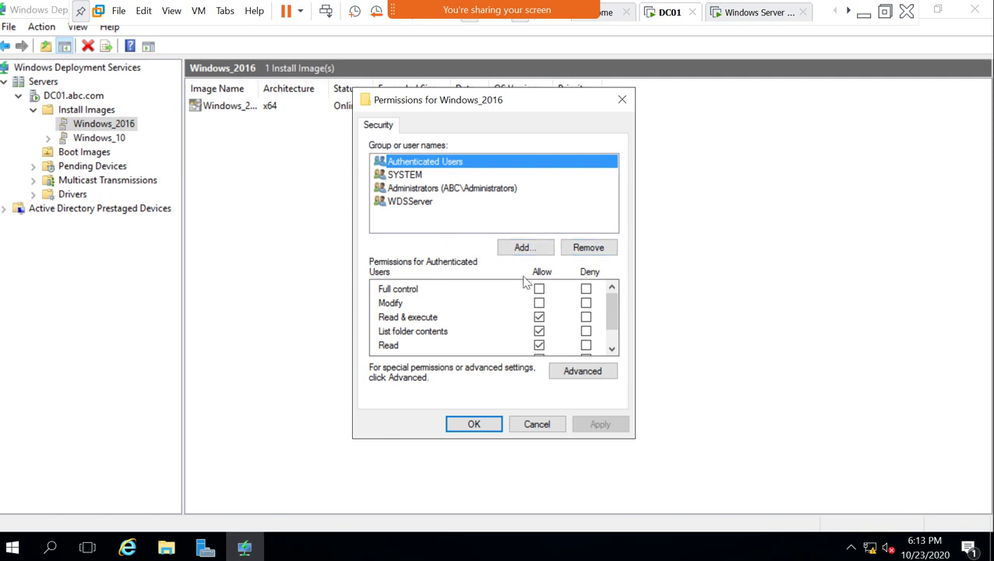
{"action": "scroll", "coordinate": [537, 316], "scroll_direction": "down", "scroll_amount": 1}
{"action": "scroll", "coordinate": [467, 338], "scroll_direction": "up", "scroll_amount": 1}
Cancel the permissions, enter the domain user name in the VM's WDS prompt, then return to DC01.
{"action": "left_click", "coordinate": [527, 431]}
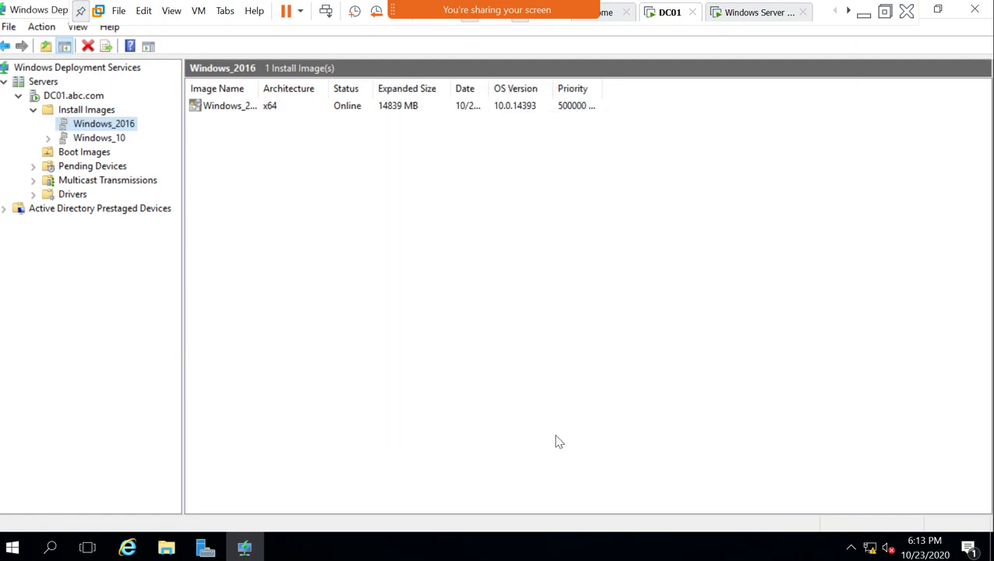
{"action": "left_click", "coordinate": [725, 16]}
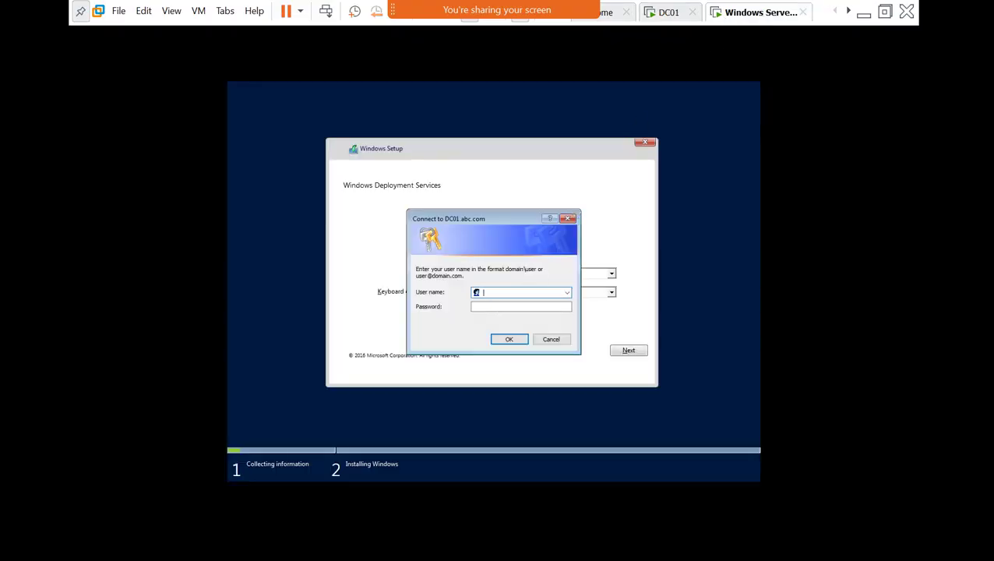
{"action": "left_click", "coordinate": [496, 292]}
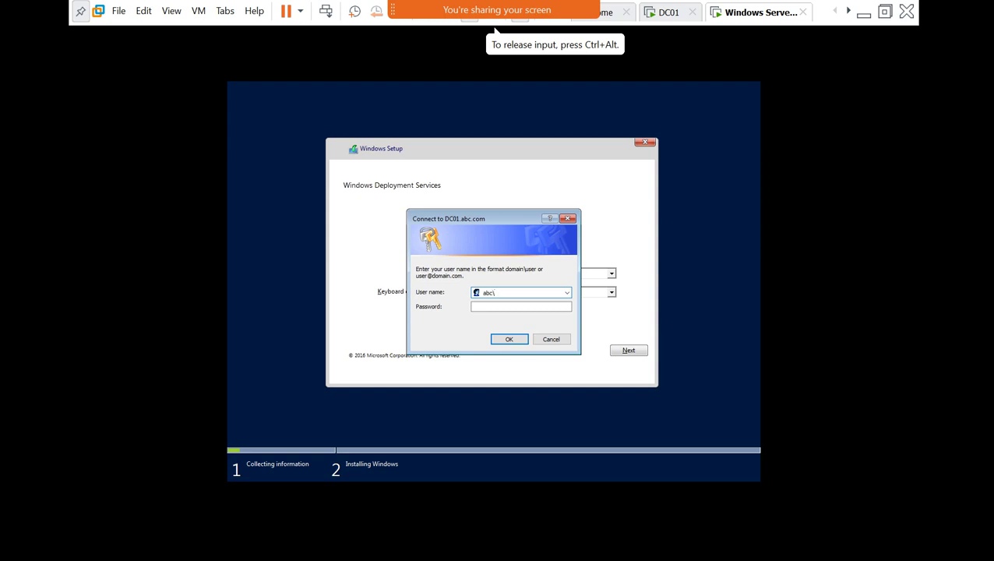
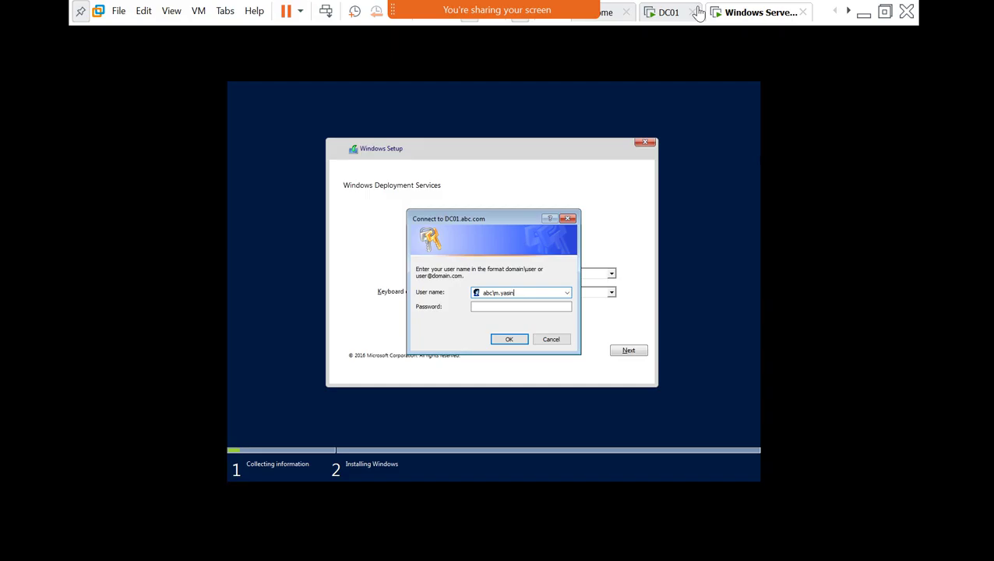
{"action": "left_click", "coordinate": [674, 15]}
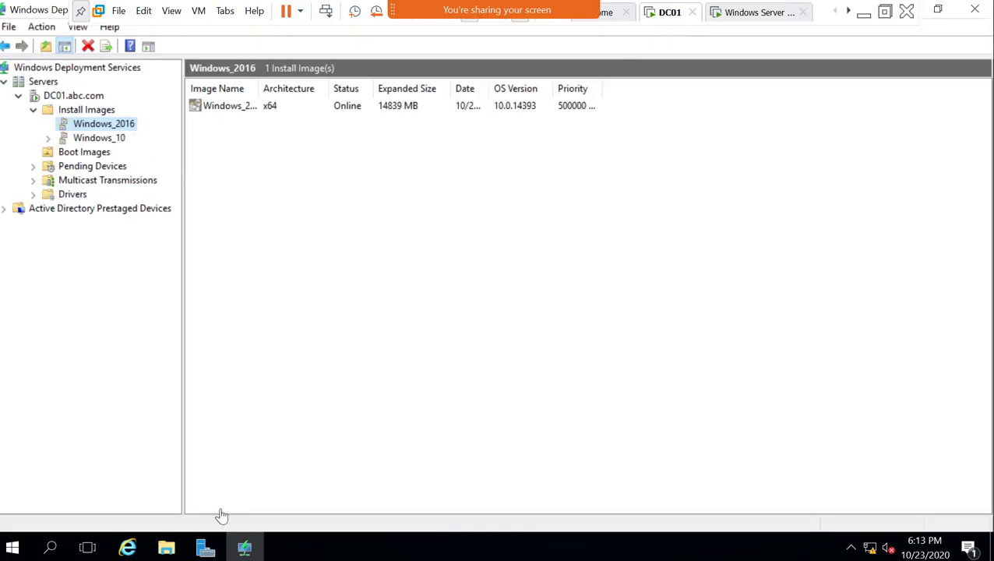
{"action": "key", "text": "super+r"}
{"action": "type", "text": "dsa"}
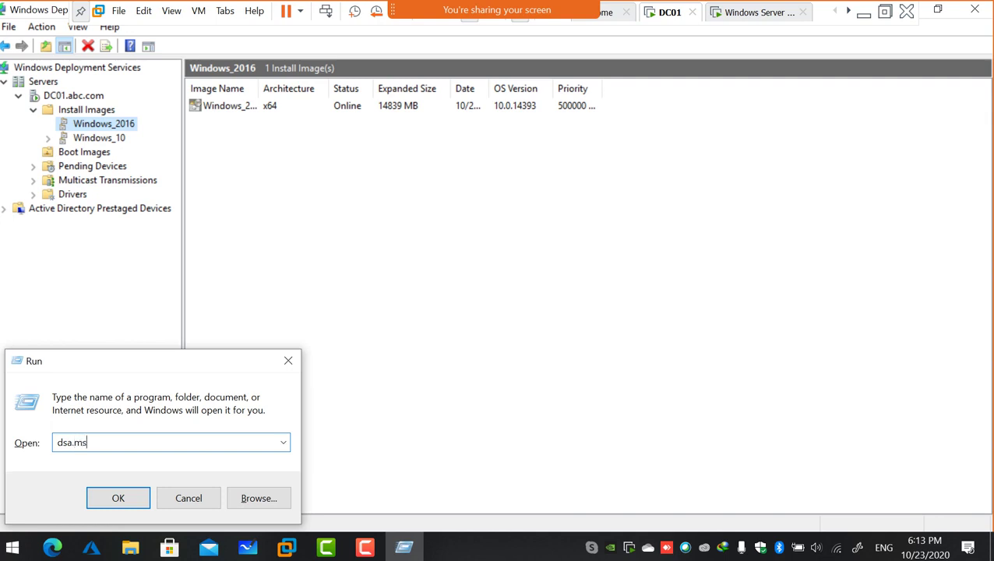
{"action": "type", "text": ".msc"}
{"action": "key", "text": "Return"}
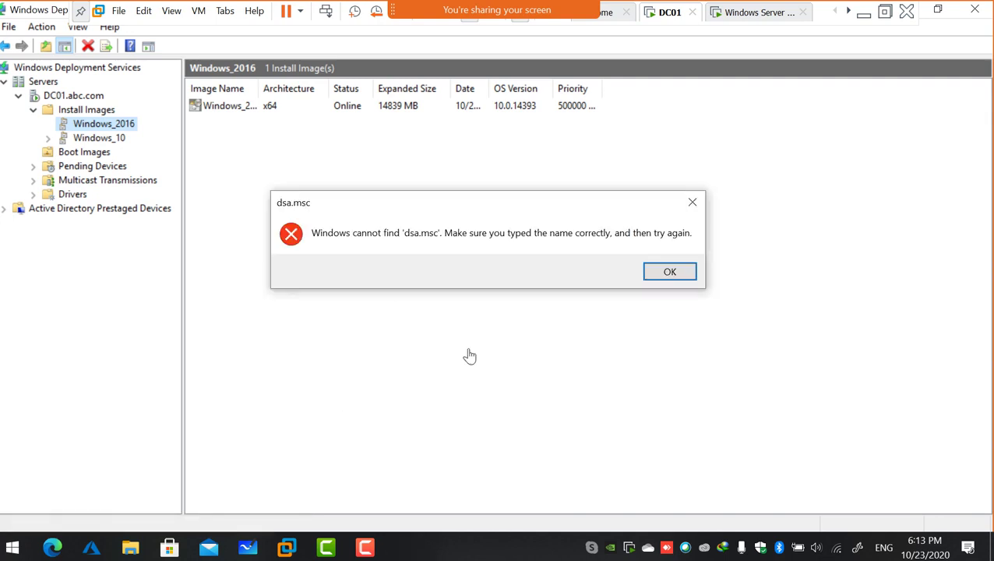
{"action": "left_click", "coordinate": [669, 271]}
{"action": "left_click", "coordinate": [167, 498]}
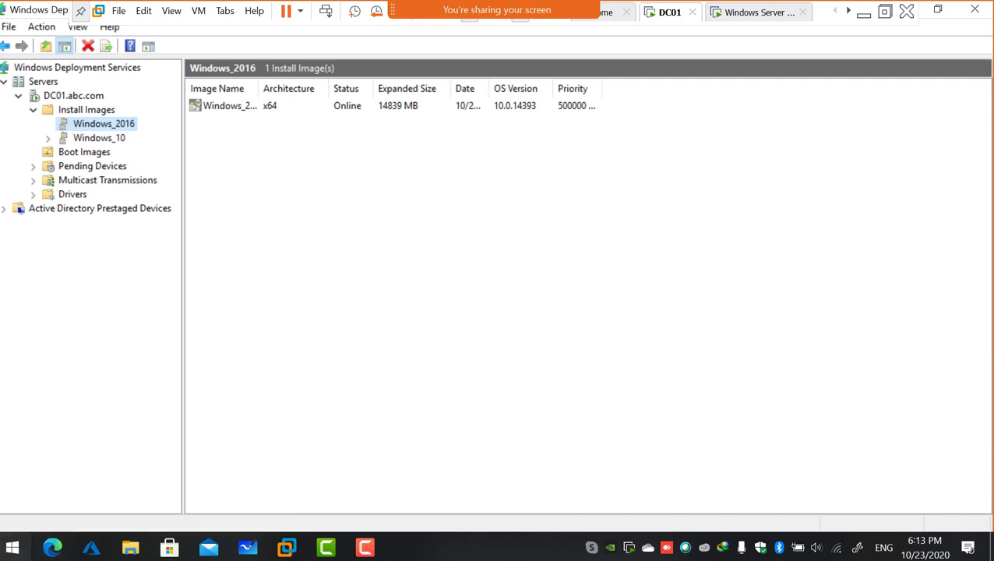
{"action": "left_click", "coordinate": [12, 547]}
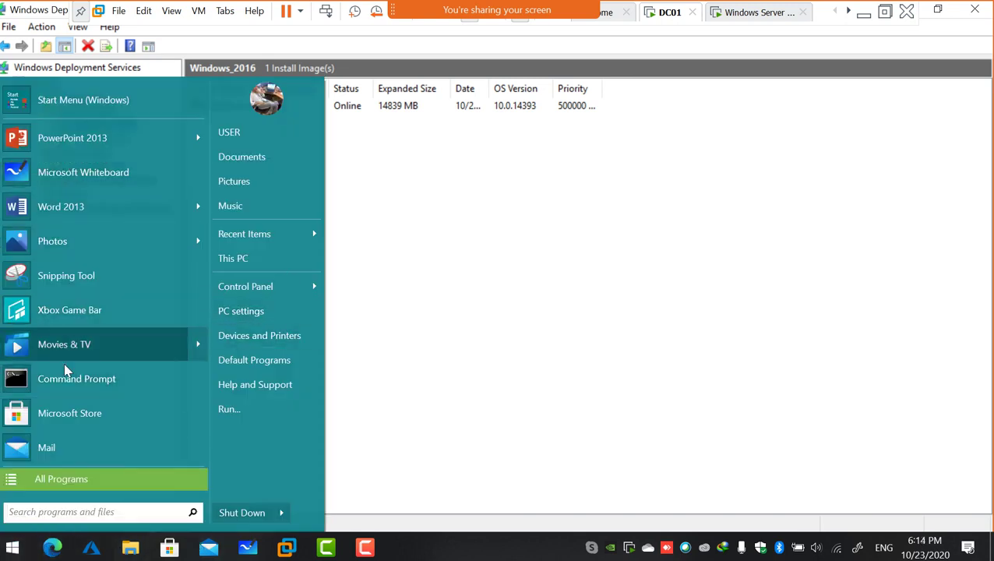
{"action": "left_click", "coordinate": [20, 479]}
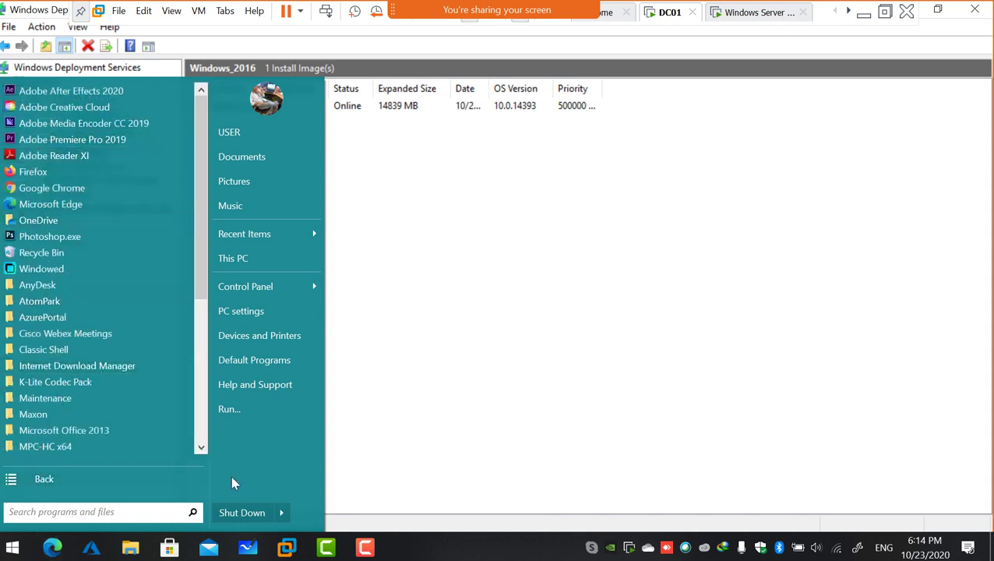
{"action": "left_click", "coordinate": [412, 430]}
{"action": "left_click", "coordinate": [13, 548]}
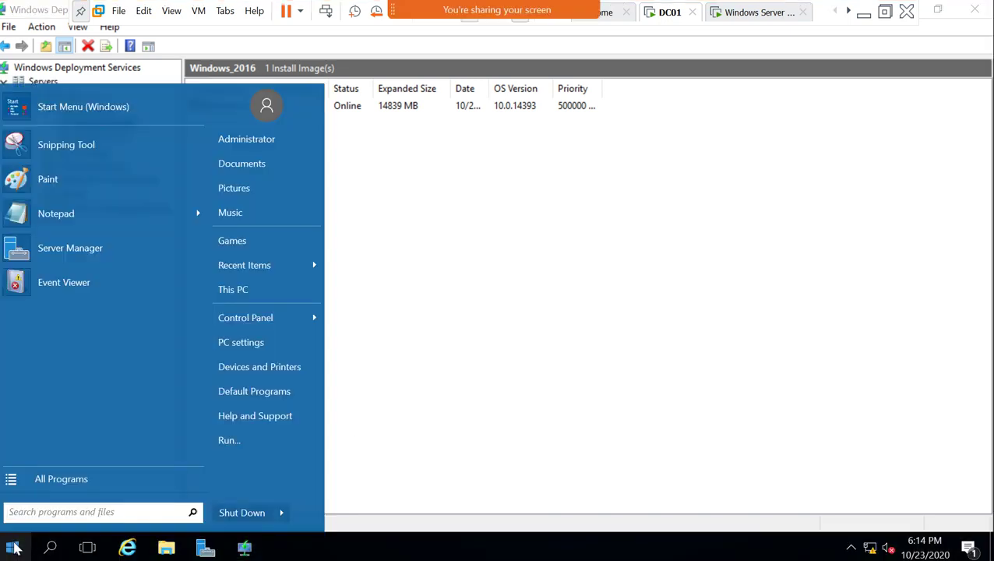
{"action": "left_click", "coordinate": [234, 441]}
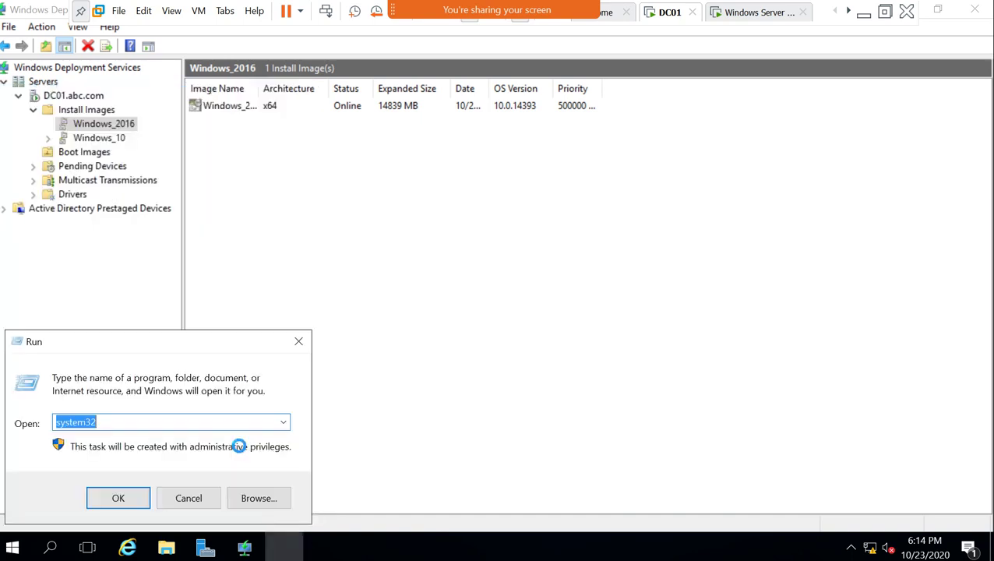
{"action": "type", "text": "dsa.msa"}
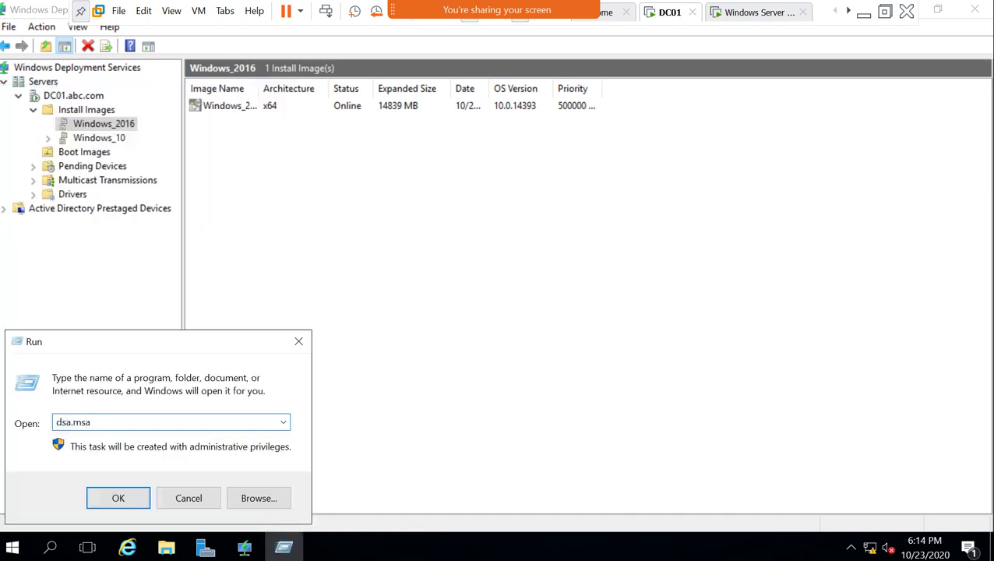
{"action": "key", "text": "Return"}
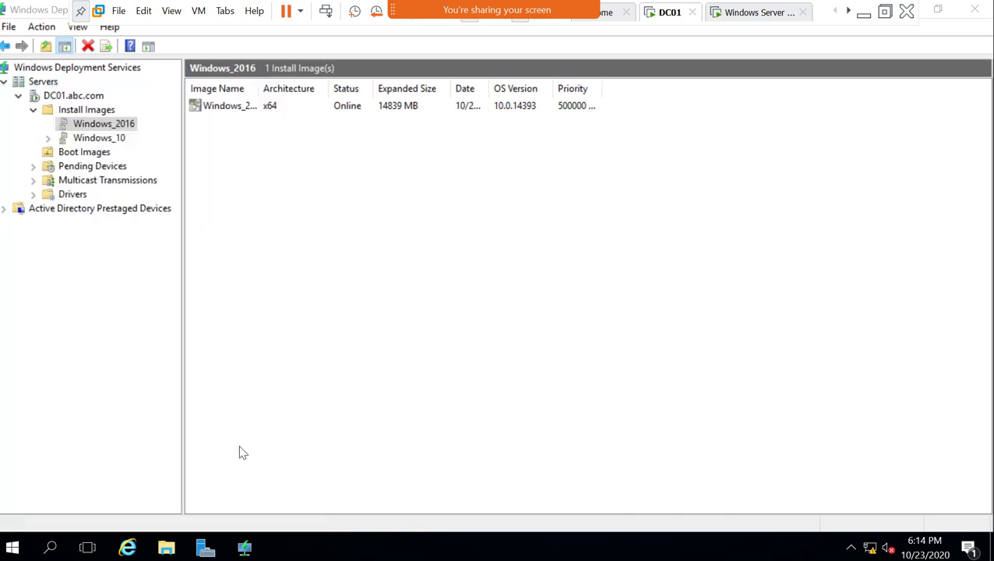
{"action": "left_click", "coordinate": [694, 277]}
{"action": "left_click", "coordinate": [94, 424]}
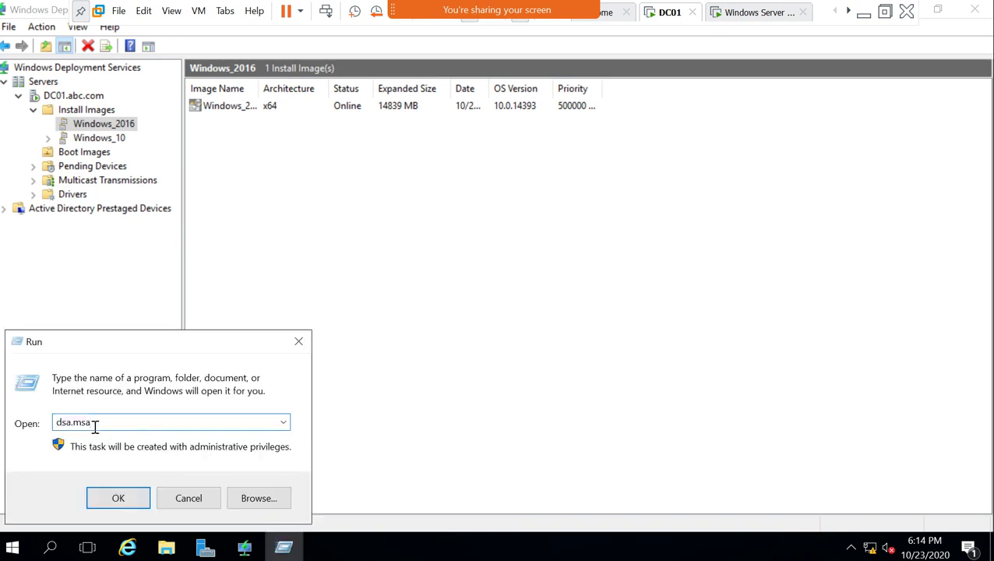
{"action": "key", "text": "Return"}
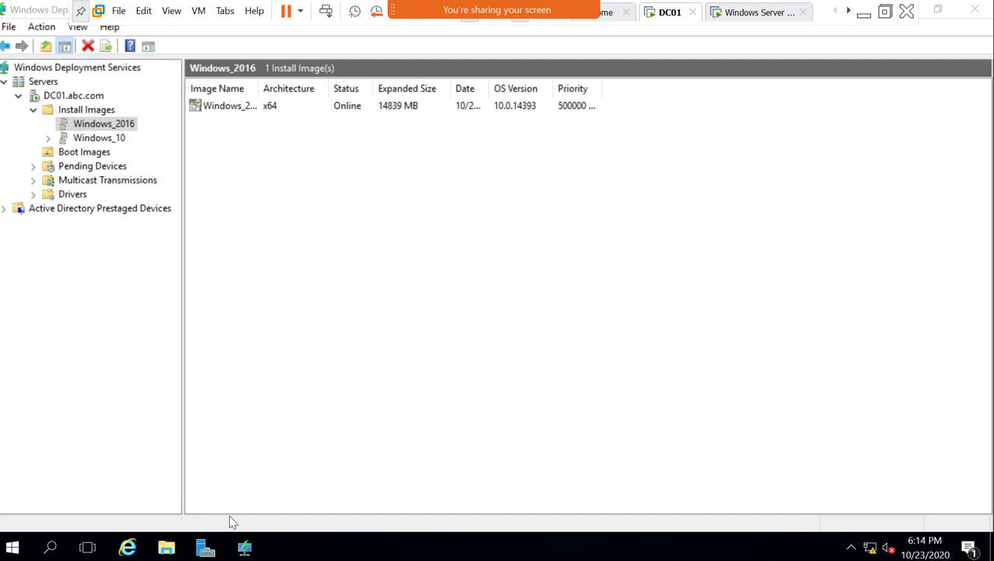
{"action": "left_click", "coordinate": [206, 548]}
Glance at Server Manager's Tools menu, then return to the Windows Server 2016 VM's sign-in prompt.
{"action": "left_click", "coordinate": [205, 547]}
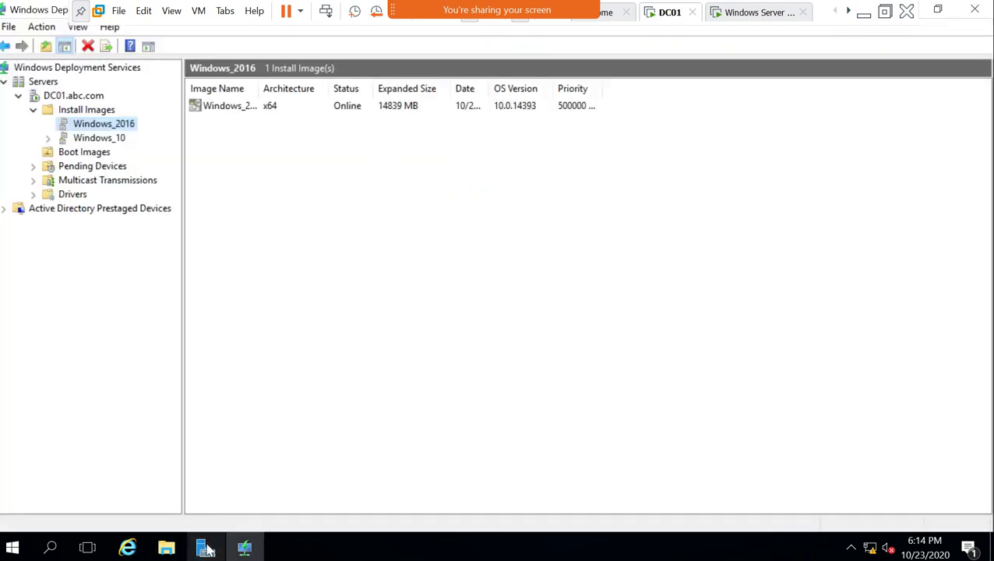
{"action": "left_click", "coordinate": [205, 548]}
{"action": "left_click", "coordinate": [882, 48]}
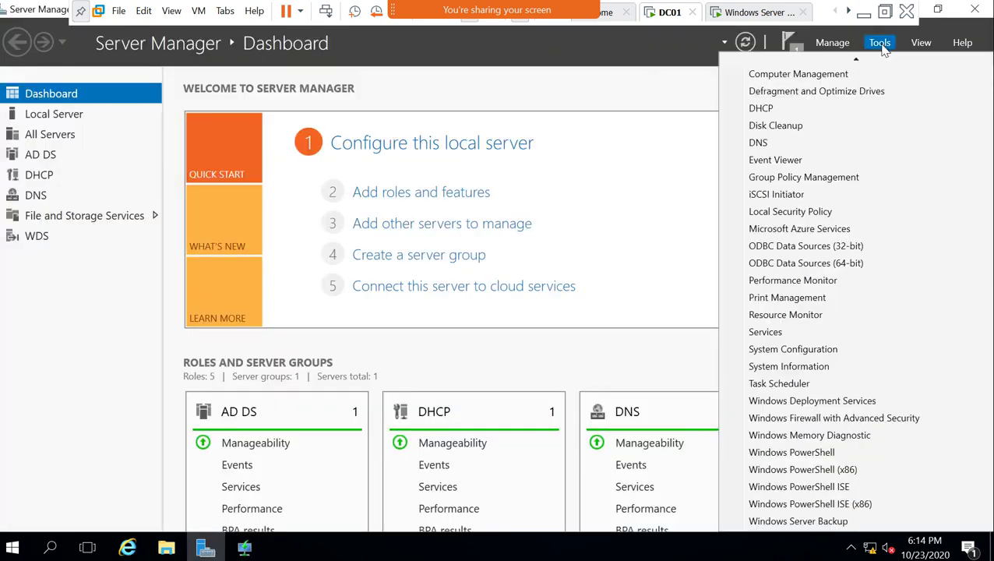
{"action": "scroll", "coordinate": [857, 116], "scroll_direction": "up", "scroll_amount": 4}
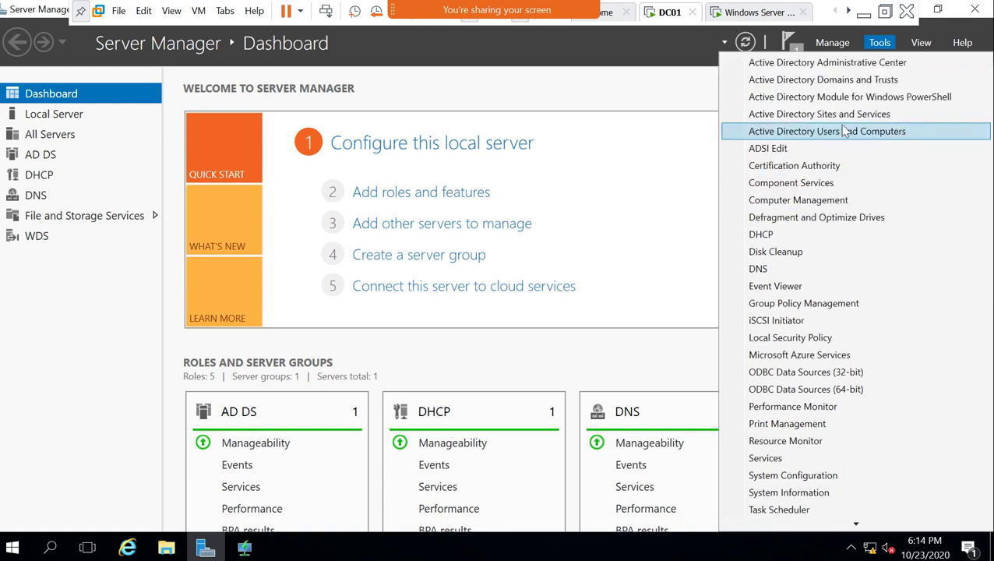
{"action": "left_click", "coordinate": [824, 134]}
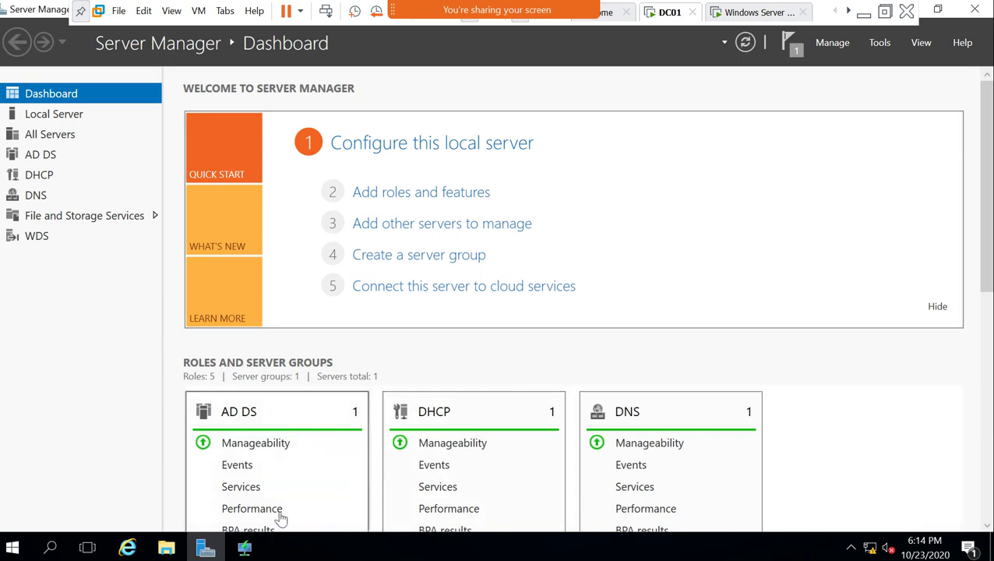
{"action": "mouse_move", "coordinate": [251, 545]}
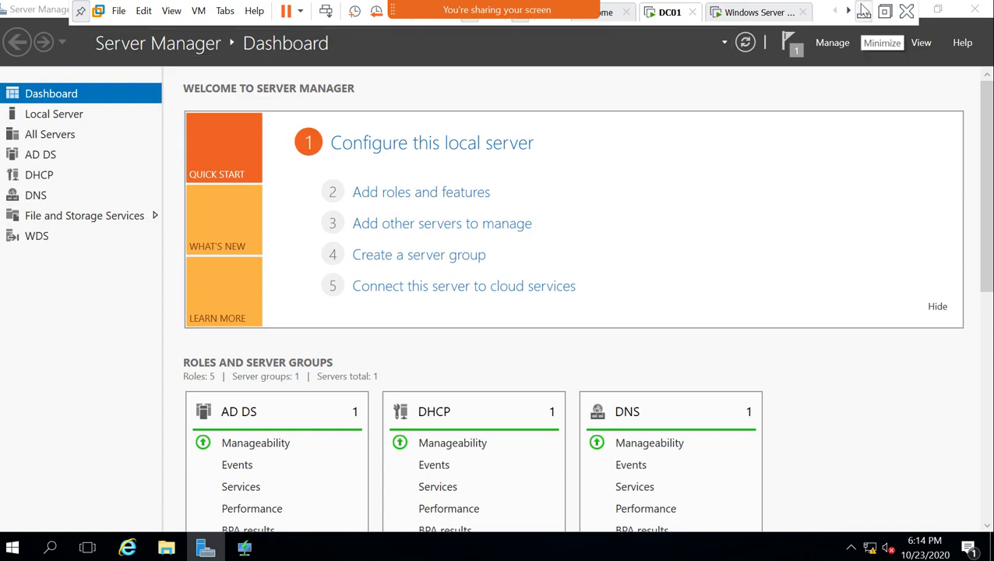
{"action": "left_click", "coordinate": [751, 13]}
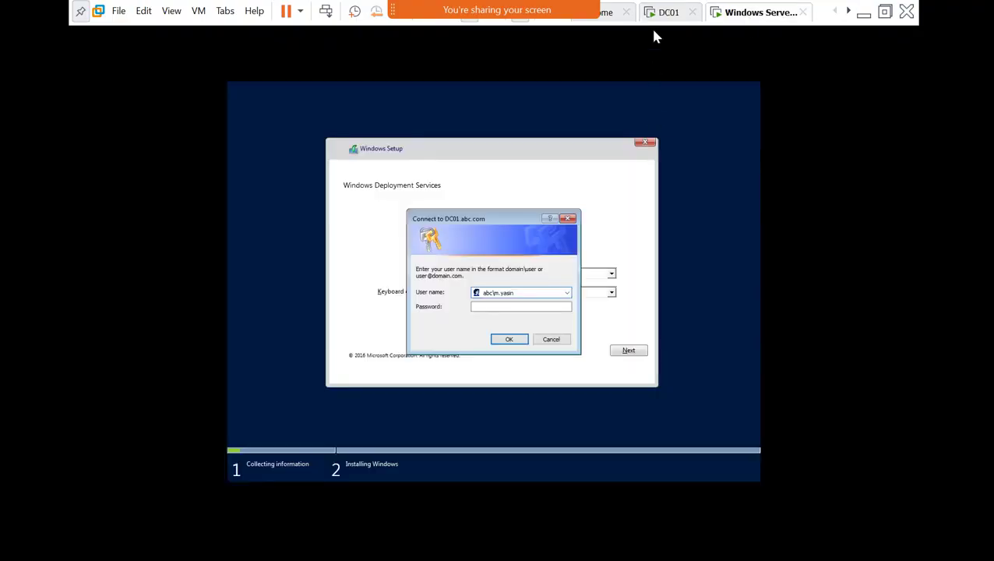
Sign in to DC01.abc.com with the account password and accept the locale and keyboard settings.
{"action": "left_click", "coordinate": [506, 307]}
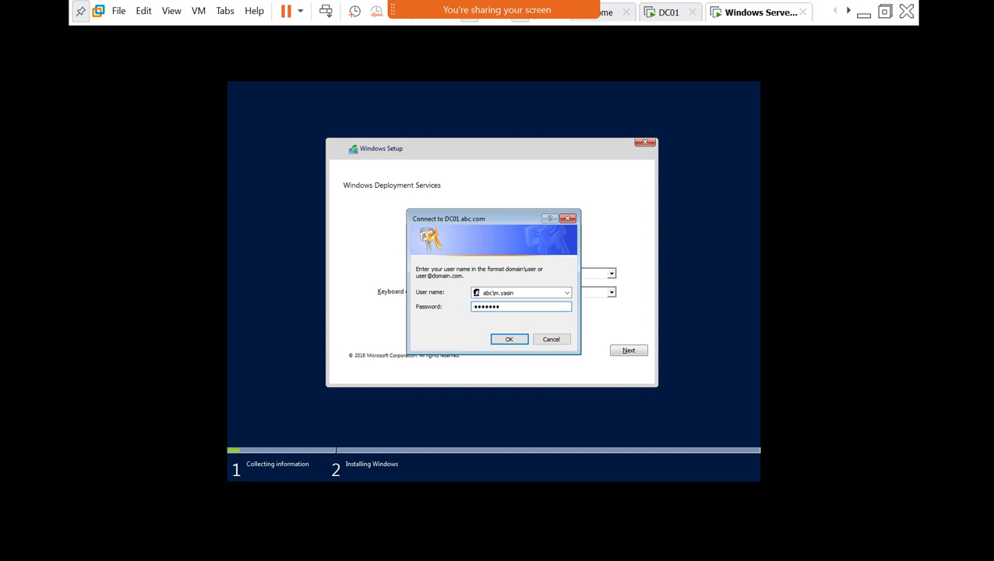
{"action": "key", "text": "Return"}
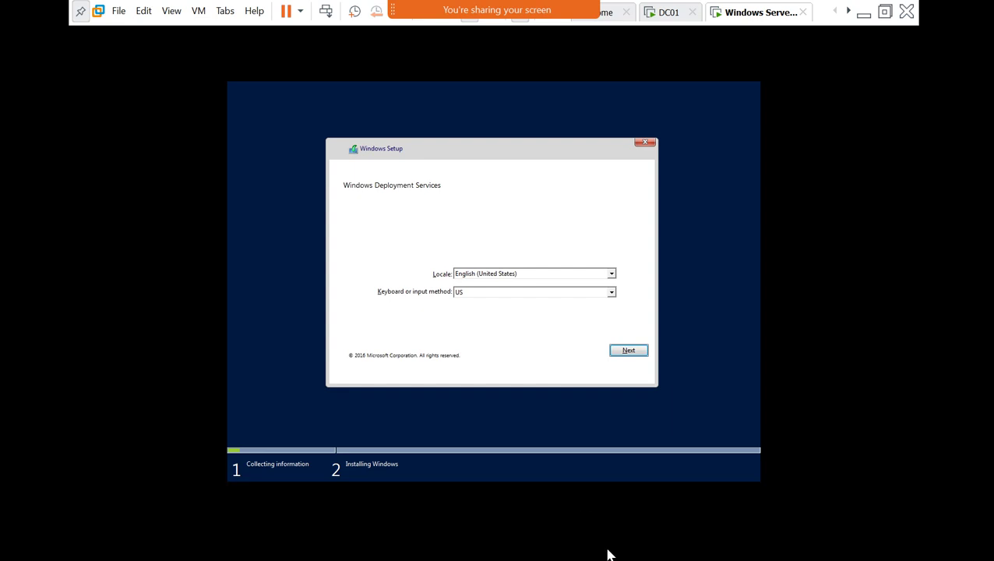
{"action": "left_click", "coordinate": [608, 553]}
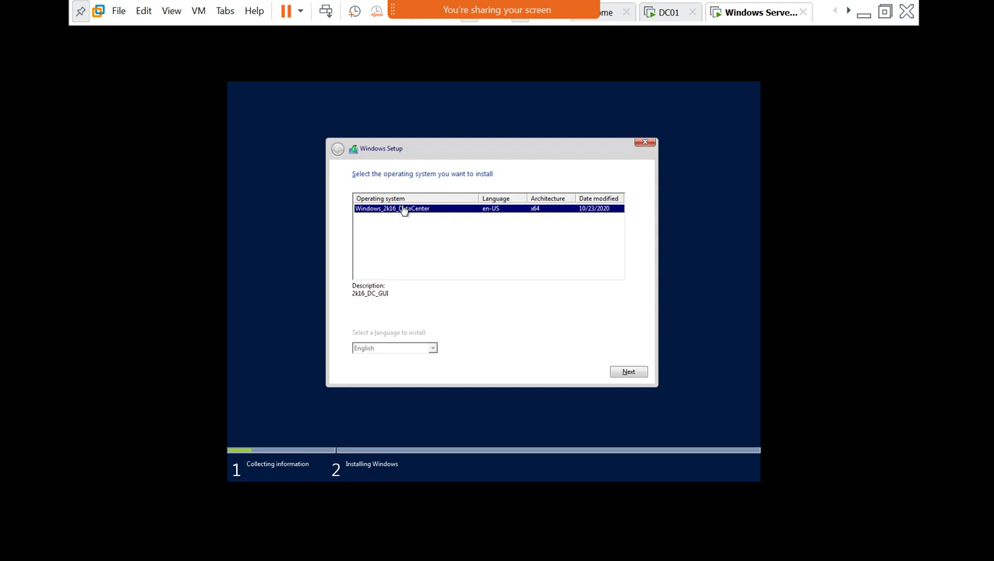
Install the Windows_2016_DataCenter (en-US, x64) image onto Drive 0's 60 GB unallocated space.
{"action": "left_click", "coordinate": [624, 373]}
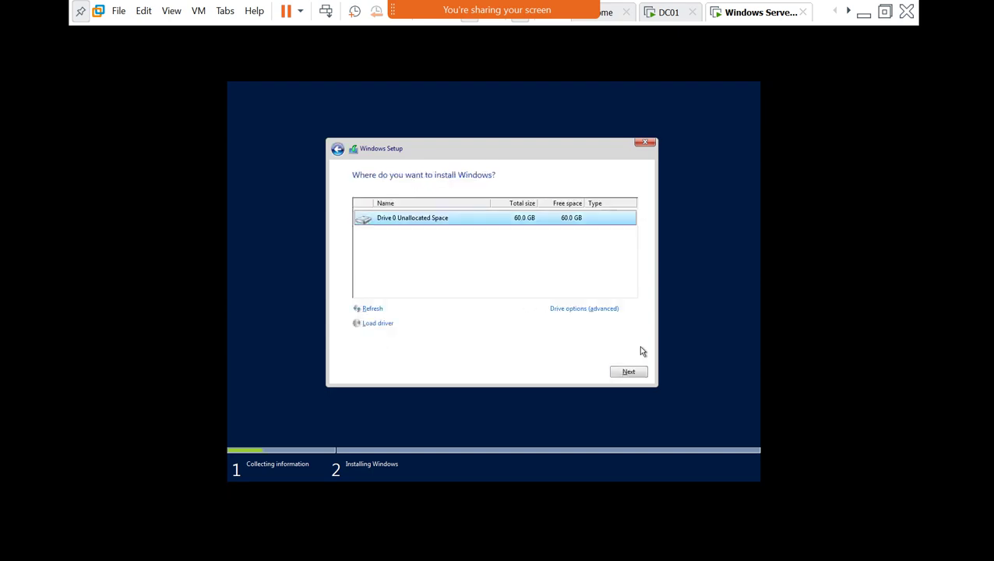
{"action": "left_click", "coordinate": [637, 373]}
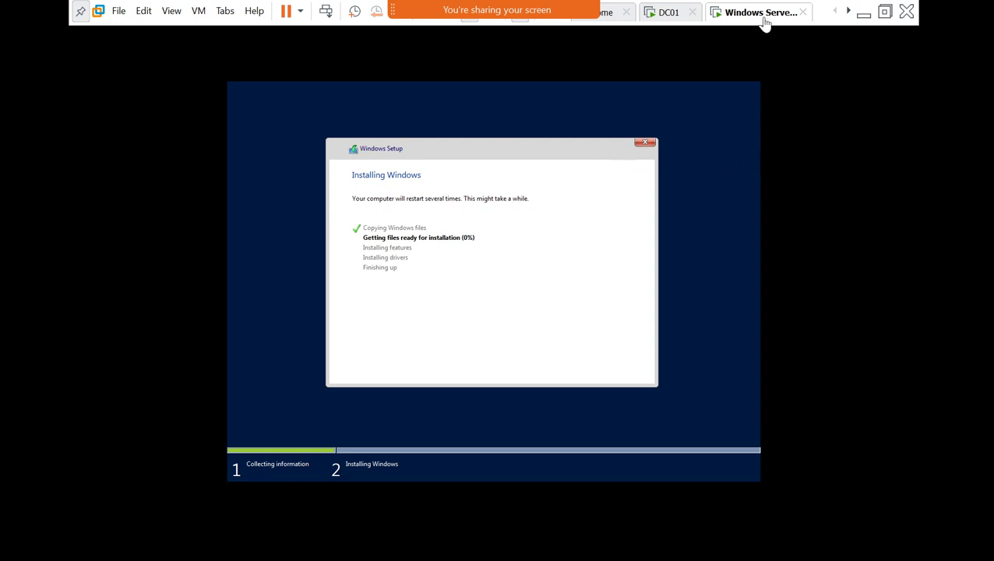
{"action": "left_click", "coordinate": [565, 172]}
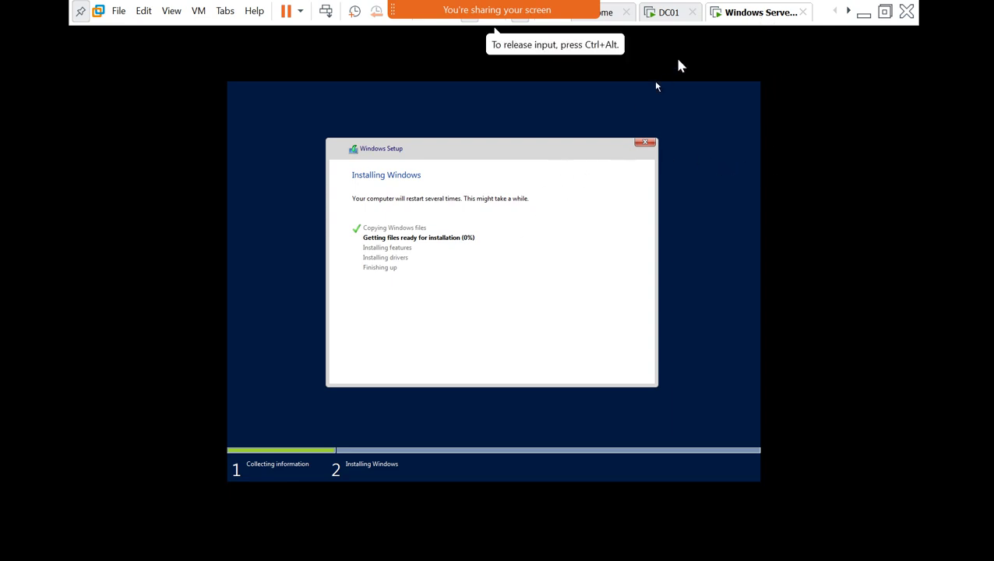
Power off the Windows Server 2016 VM and confirm.
{"action": "right_click", "coordinate": [741, 20]}
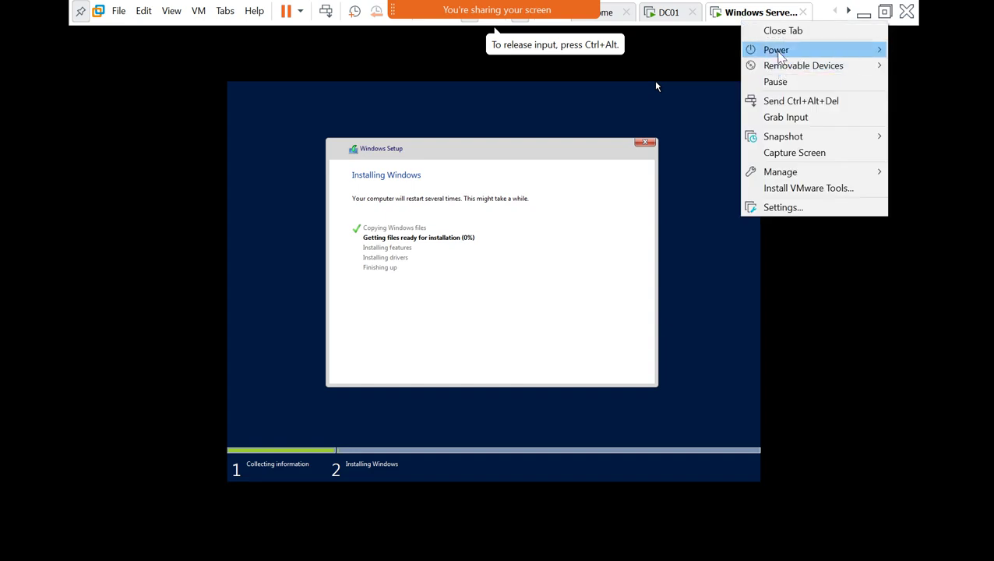
{"action": "mouse_move", "coordinate": [779, 56]}
{"action": "left_click", "coordinate": [650, 135]}
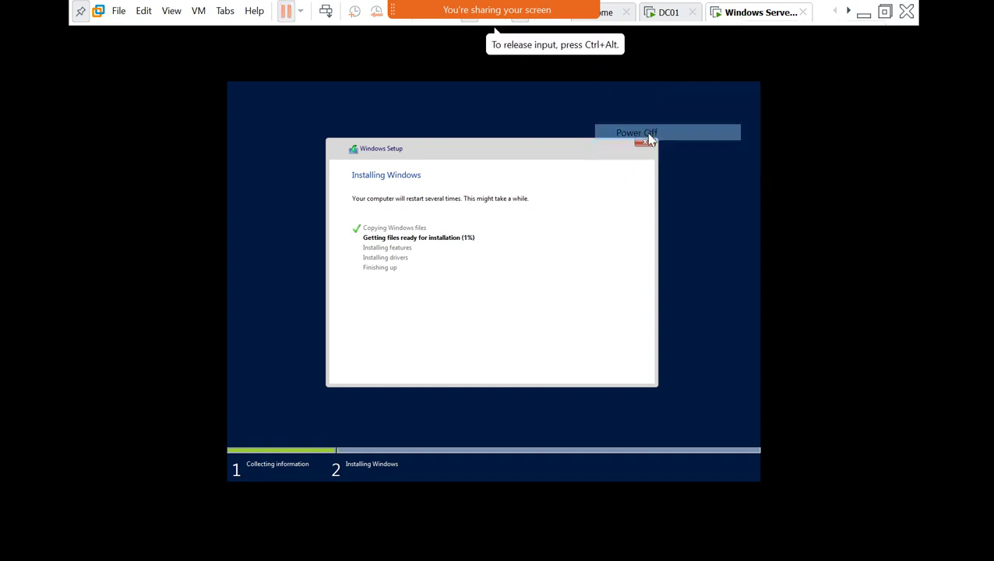
{"action": "left_click", "coordinate": [524, 328]}
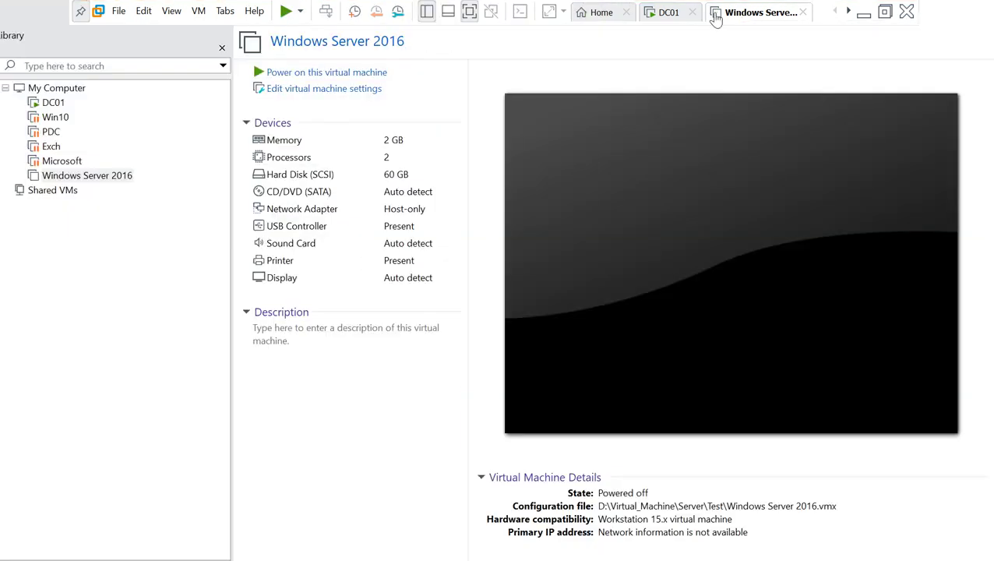
Delete the VM from disk, then minimize VMware to show the Whiteboard WDS diagram.
{"action": "right_click", "coordinate": [730, 16]}
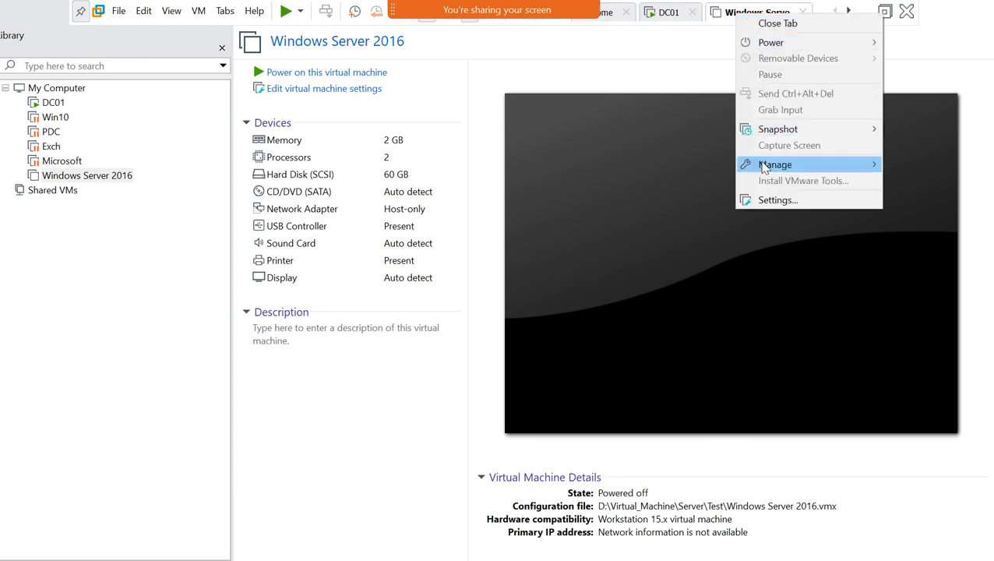
{"action": "mouse_move", "coordinate": [763, 167]}
{"action": "left_click", "coordinate": [599, 251]}
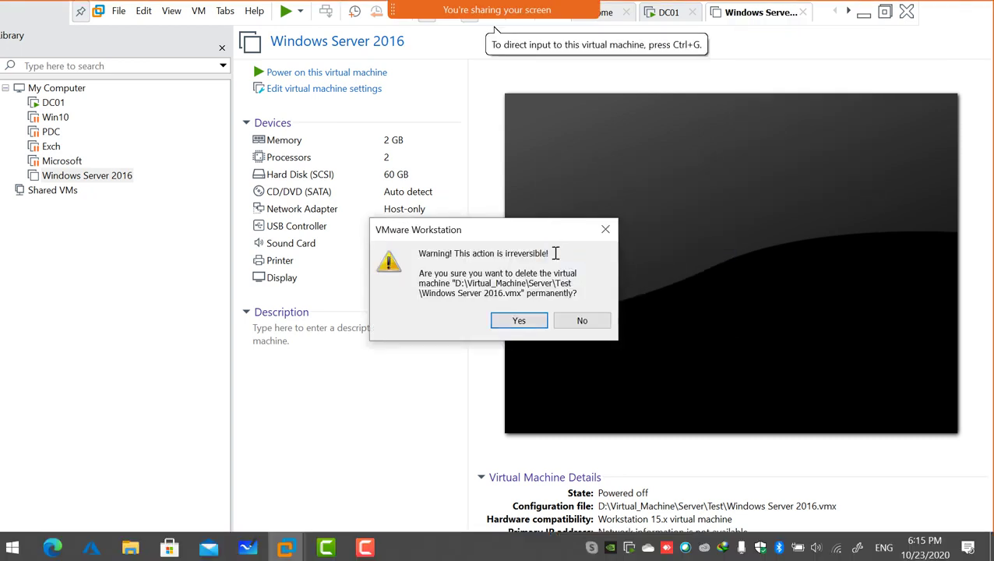
{"action": "left_click", "coordinate": [520, 320]}
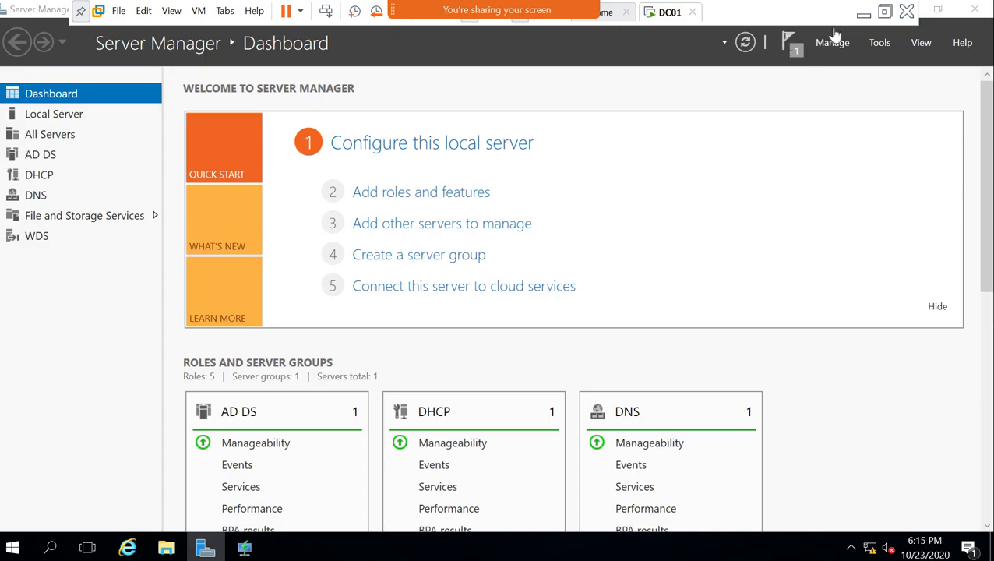
{"action": "left_click", "coordinate": [862, 14]}
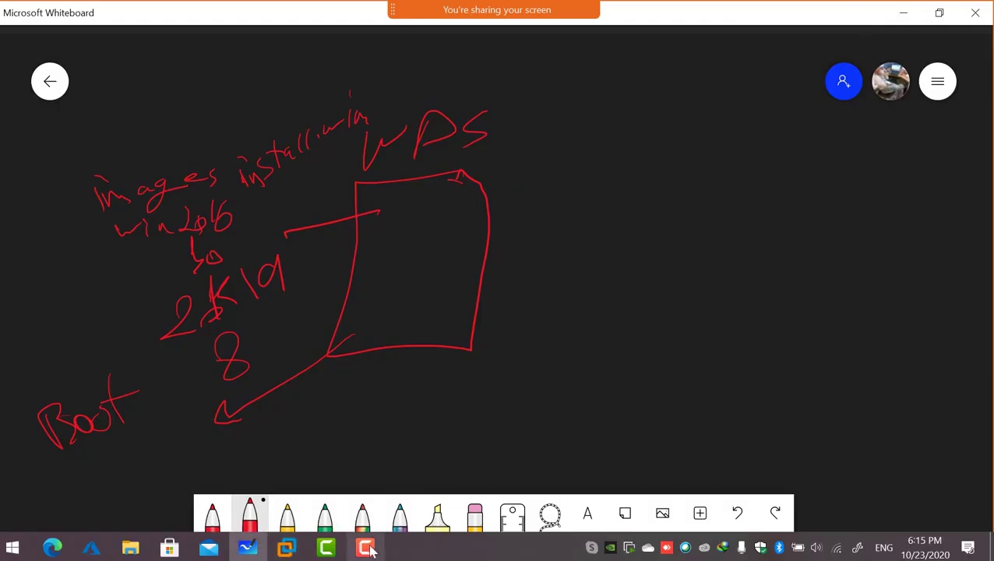